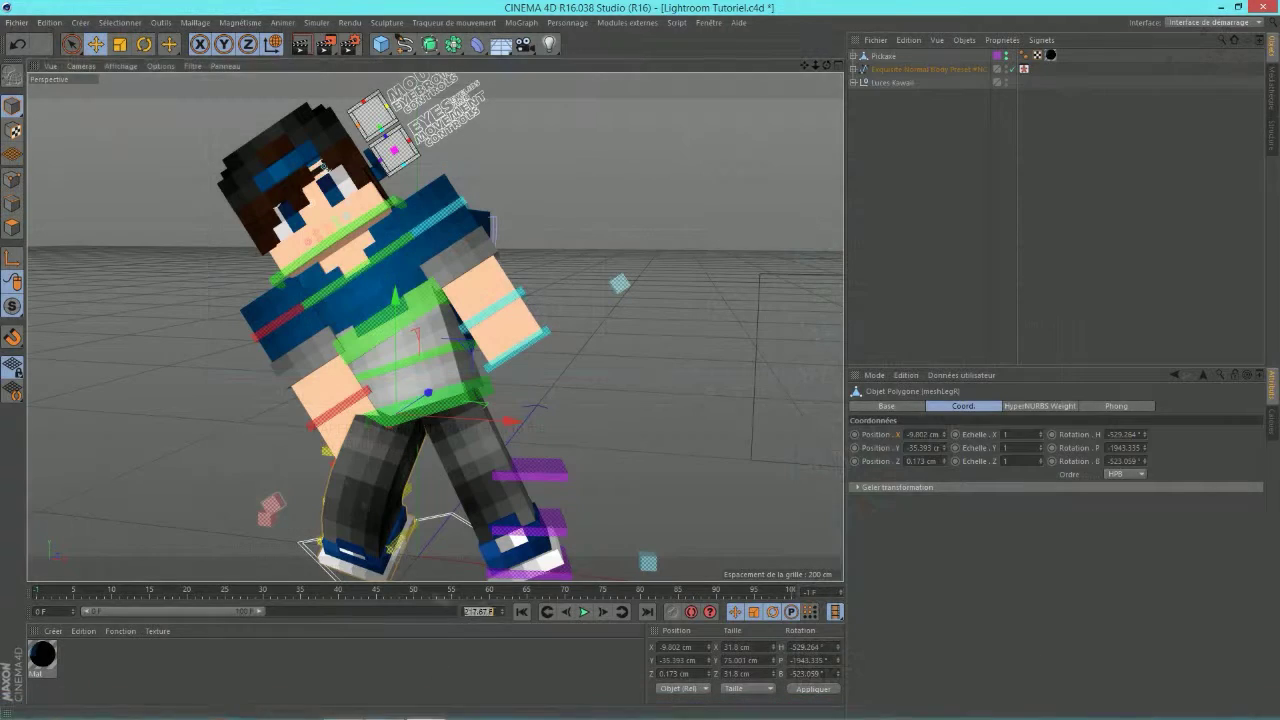
Step: Rotate the foot and knee controls of the yellow-controlled leg so the knee bends
key("r")
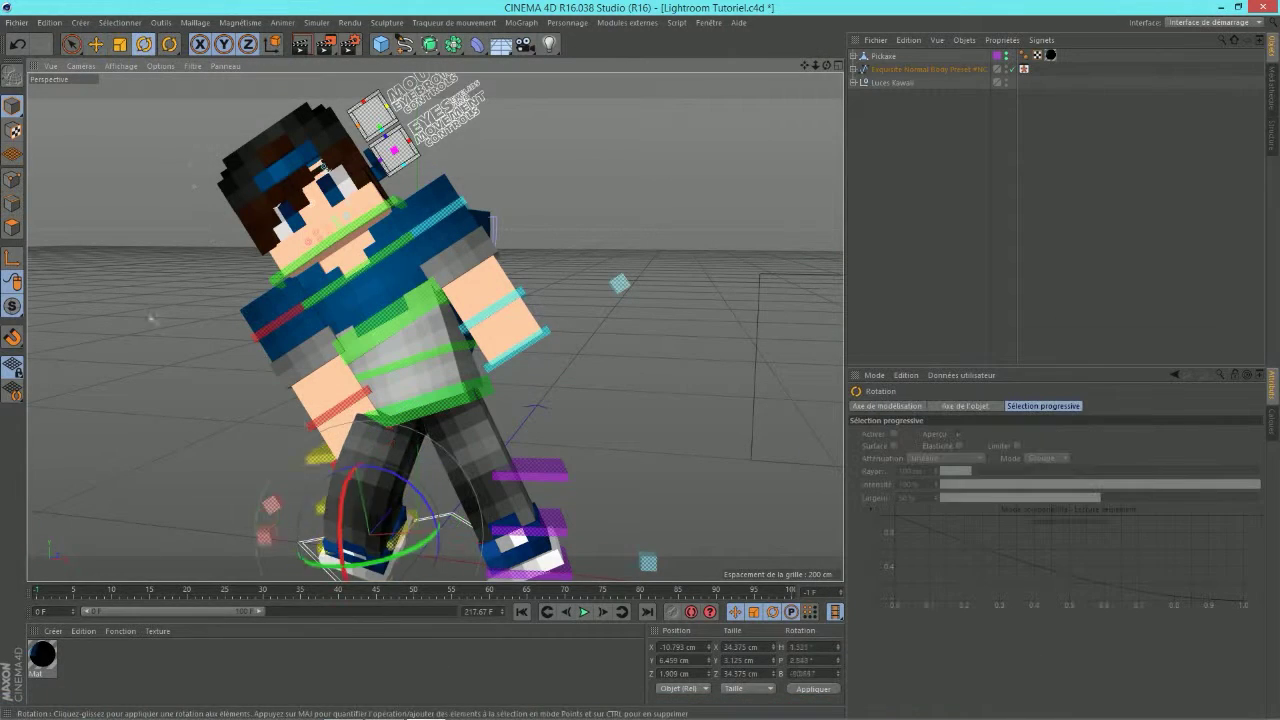
left_click_drag(434, 548, 402, 562)
left_click(406, 497)
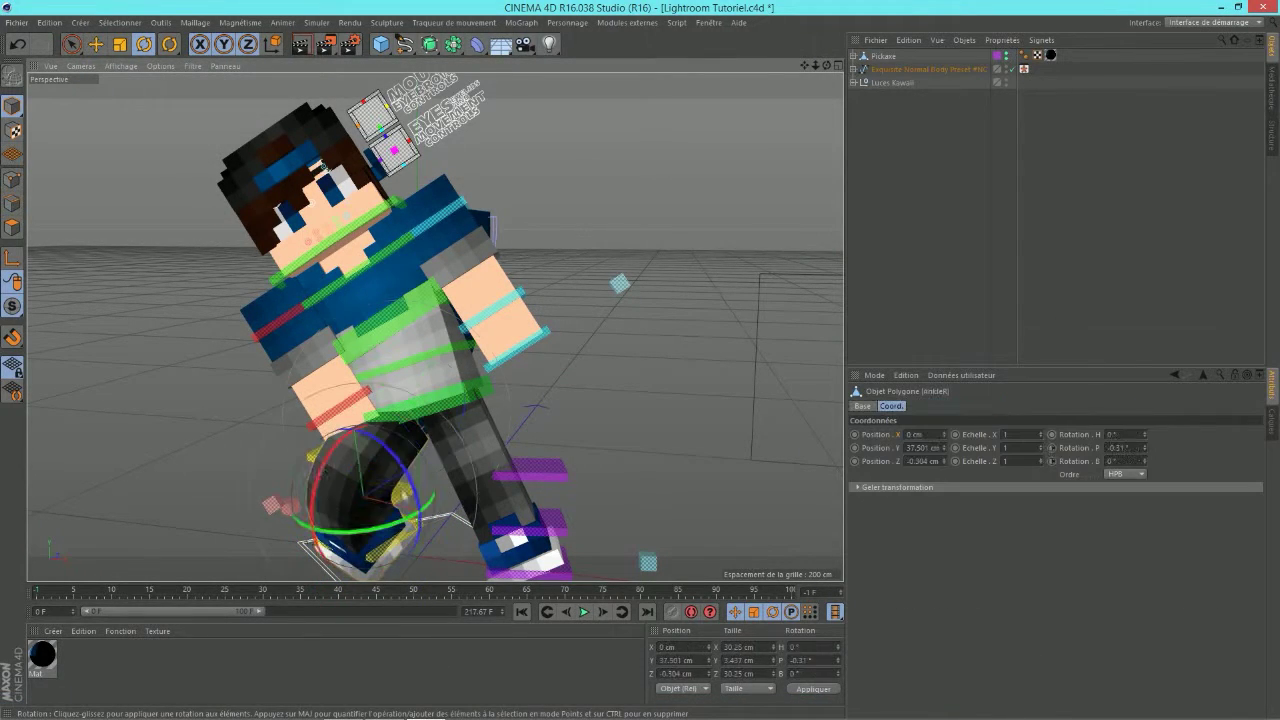
left_click_drag(310, 457, 472, 408)
Step: Move the purple foot control slightly outward to widen the character's stance
key("e")
left_click_drag(567, 570, 605, 560)
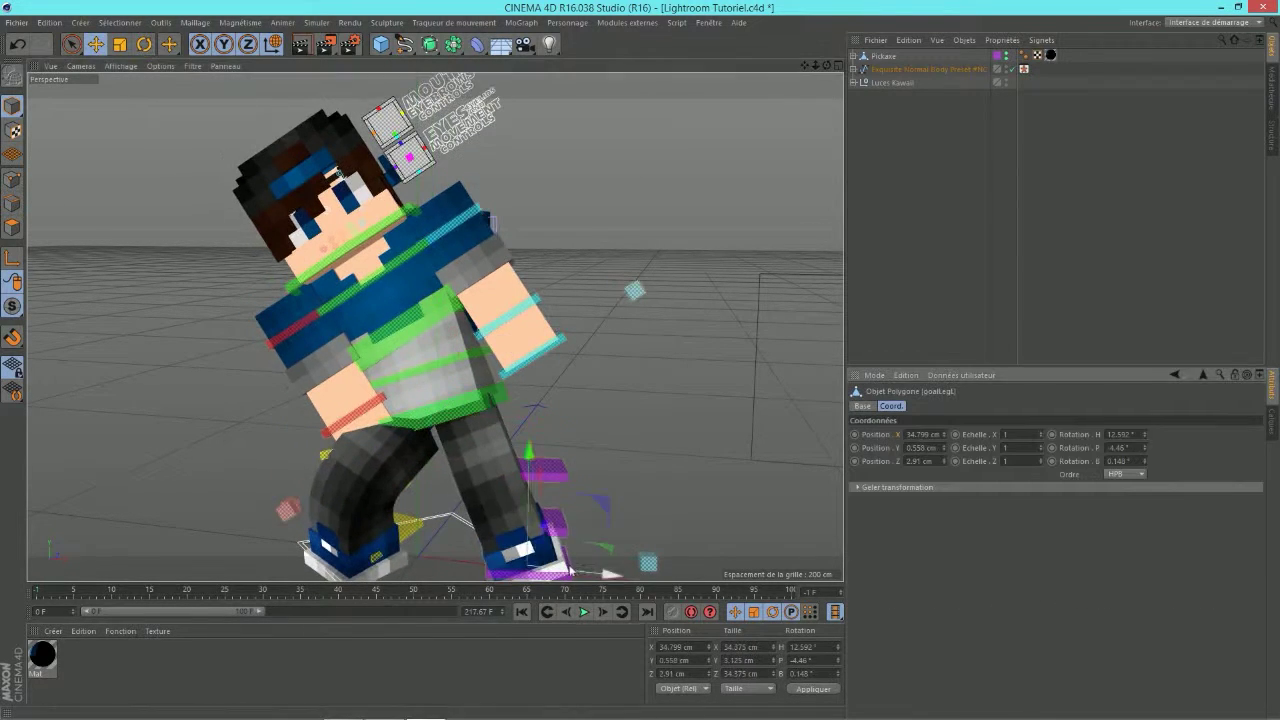
left_click(362, 419)
left_click_drag(294, 330, 238, 302)
key("ctrl+z")
Step: Shift the character's waist control slightly sideways over the legs
left_click_drag(827, 65, 1027, 68)
left_click(408, 441)
left_click_drag(405, 438, 383, 432)
Step: Rotate the foot control of the yellow-controlled leg to adjust how the foot points
left_click_drag(827, 65, 795, 10)
left_click(312, 549)
key("r")
left_click_drag(424, 520, 388, 516)
Step: Rotate the purple knee and foot controls to bend the other leg and turn its foot outward
key("e")
left_click(569, 486)
key("r")
left_click(569, 412)
left_click_drag(560, 430, 631, 400)
left_click(619, 488)
left_click(622, 546)
mouse_move(540, 510)
left_mouse_down()
mouse_move(532, 527)
mouse_move(540, 500)
left_mouse_up()
left_click_drag(573, 570, 694, 558)
Step: Reposition the character's waist control and rotate the upper-body control
key("e")
left_click(526, 318)
left_click(612, 542)
left_click_drag(450, 332, 420, 302)
left_click(372, 168)
scroll(372, 168, "down", 1)
key("r")
left_click_drag(376, 208, 298, 378)
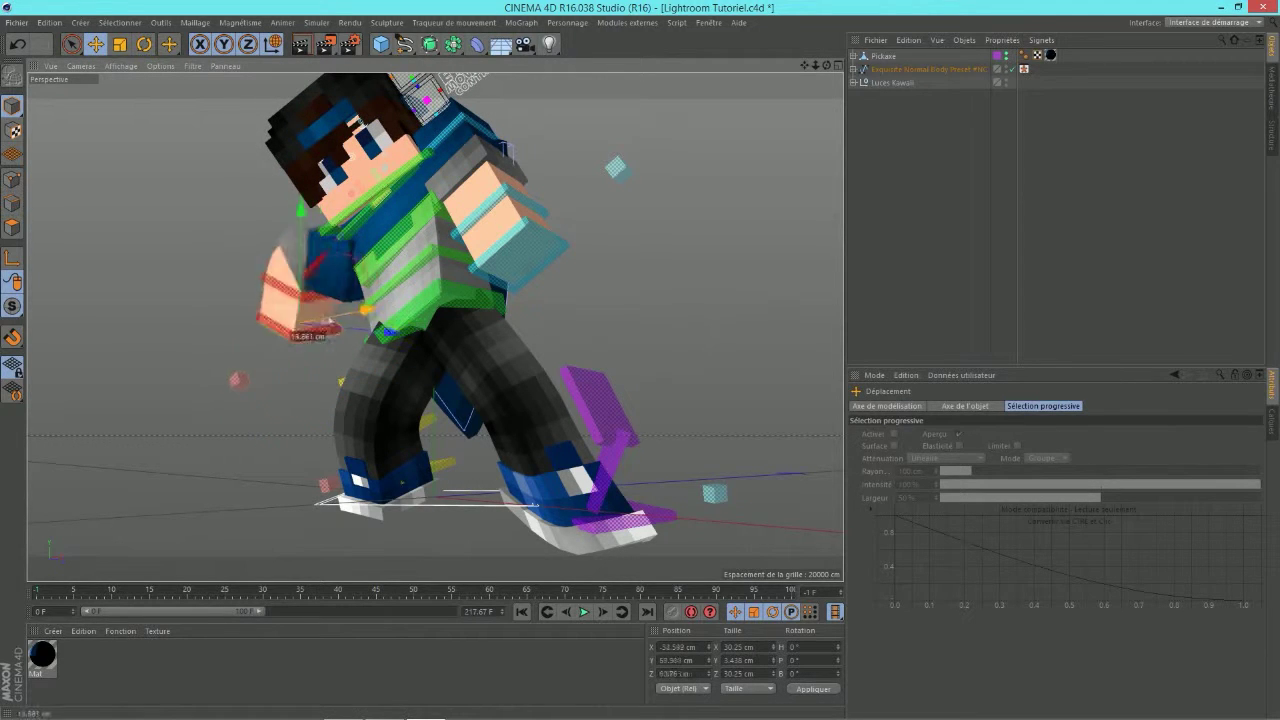
Step: Move the red hand control outward beside the hip to bend the arm
left_click(329, 326)
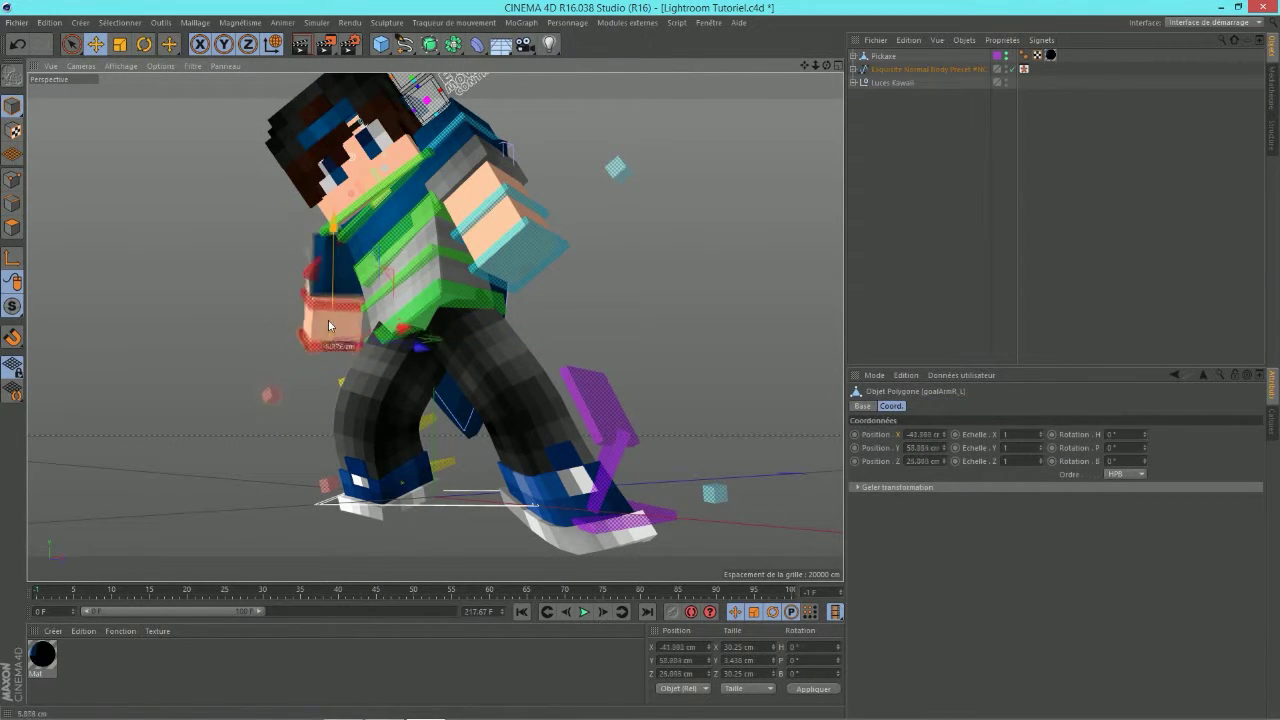
left_click_drag(320, 347, 258, 347)
key("r")
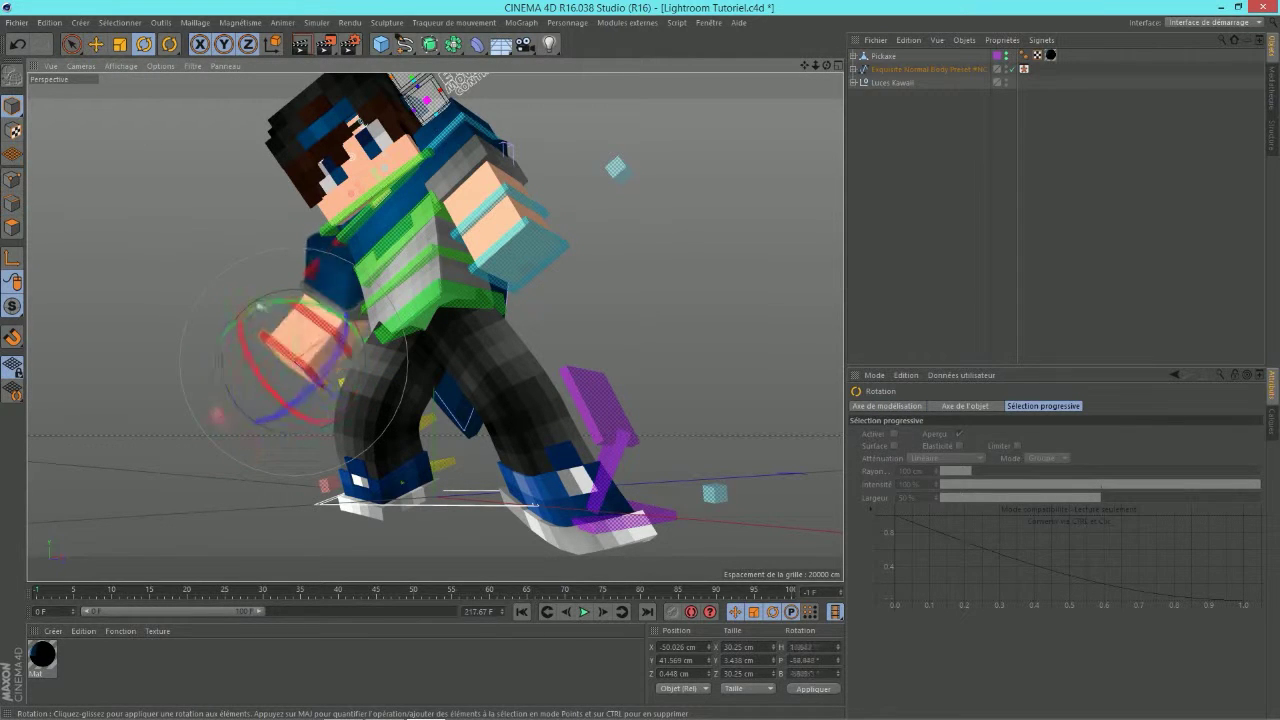
key("e")
Step: Add a camera to the scene and bring the red and cyan hand controls in front of the body
left_click(525, 44)
left_click_drag(480, 250, 430, 320, "alt")
left_click(258, 325)
left_click_drag(293, 352, 390, 361)
key("r")
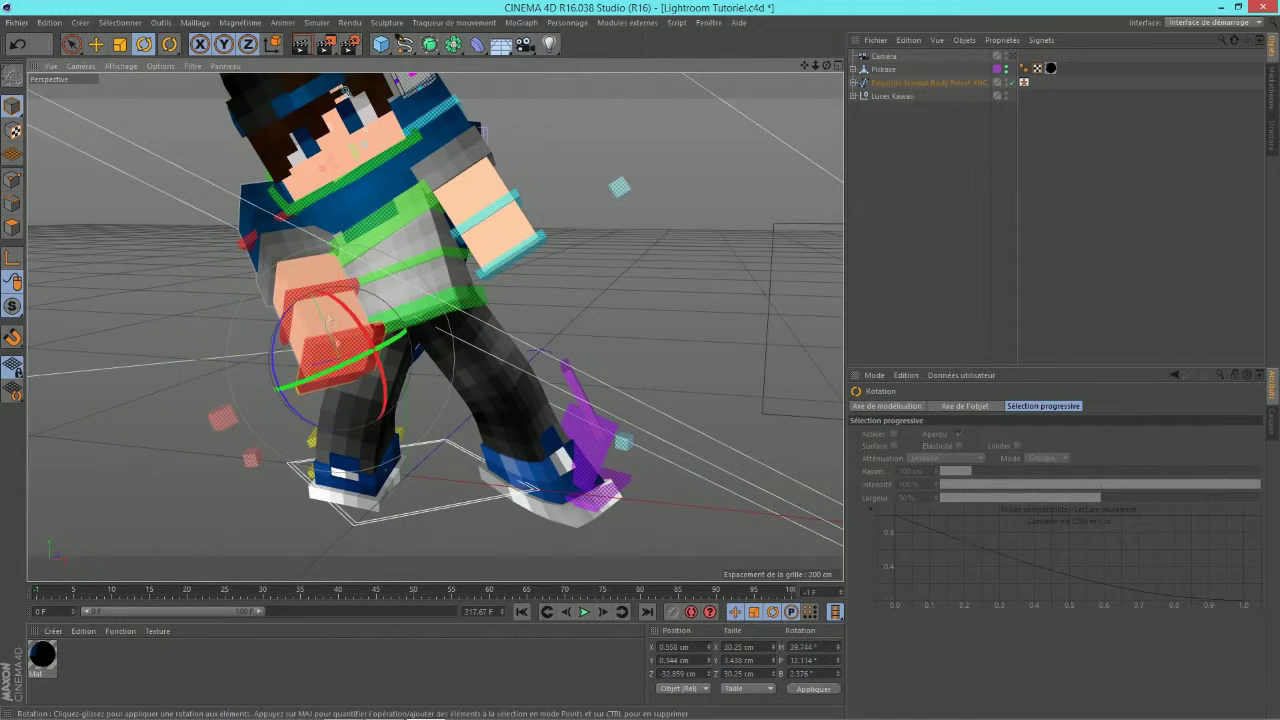
left_click_drag(366, 333, 373, 308)
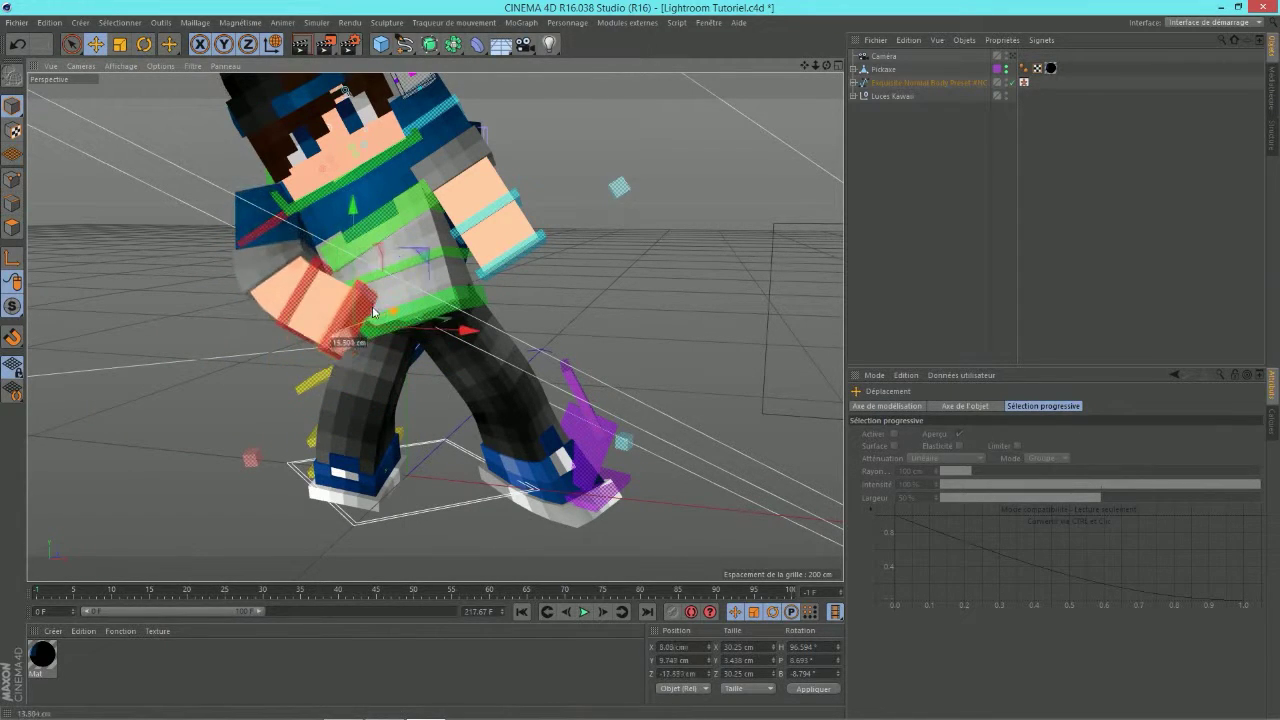
left_click_drag(530, 247, 535, 285)
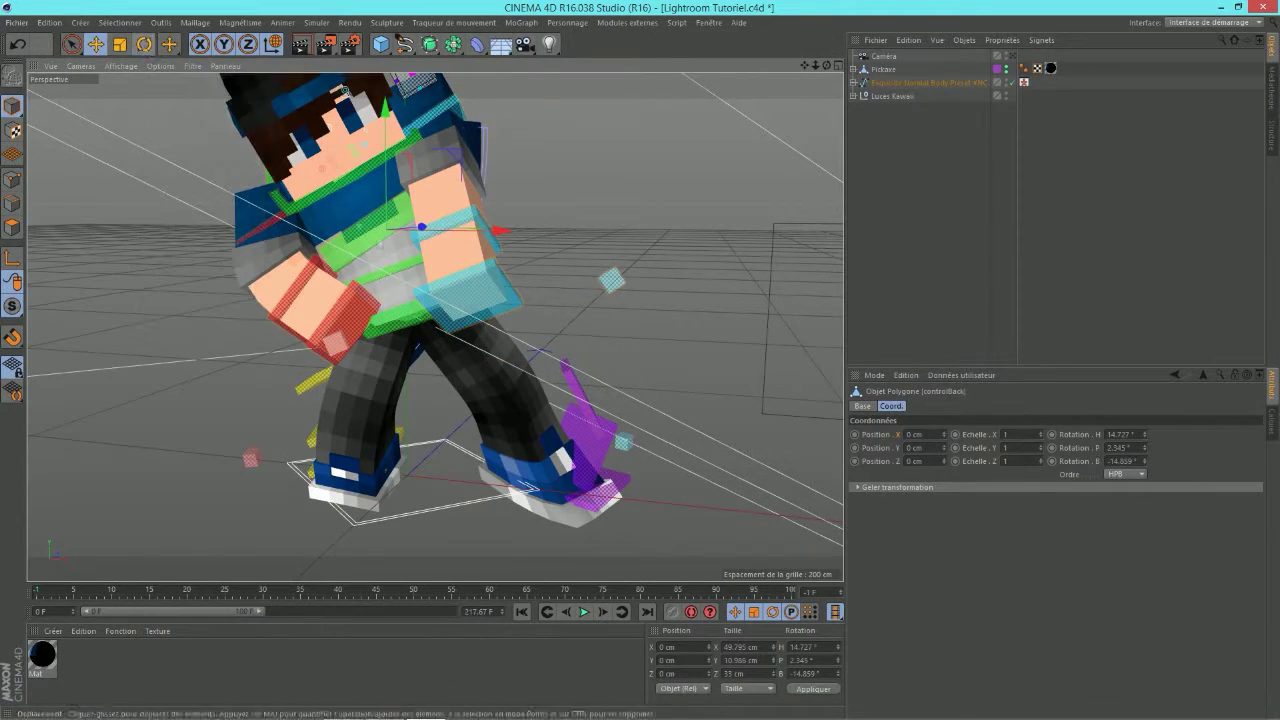
Step: Rotate the green torso controls so the upper body leans far over to the side
key("r")
left_click(370, 277)
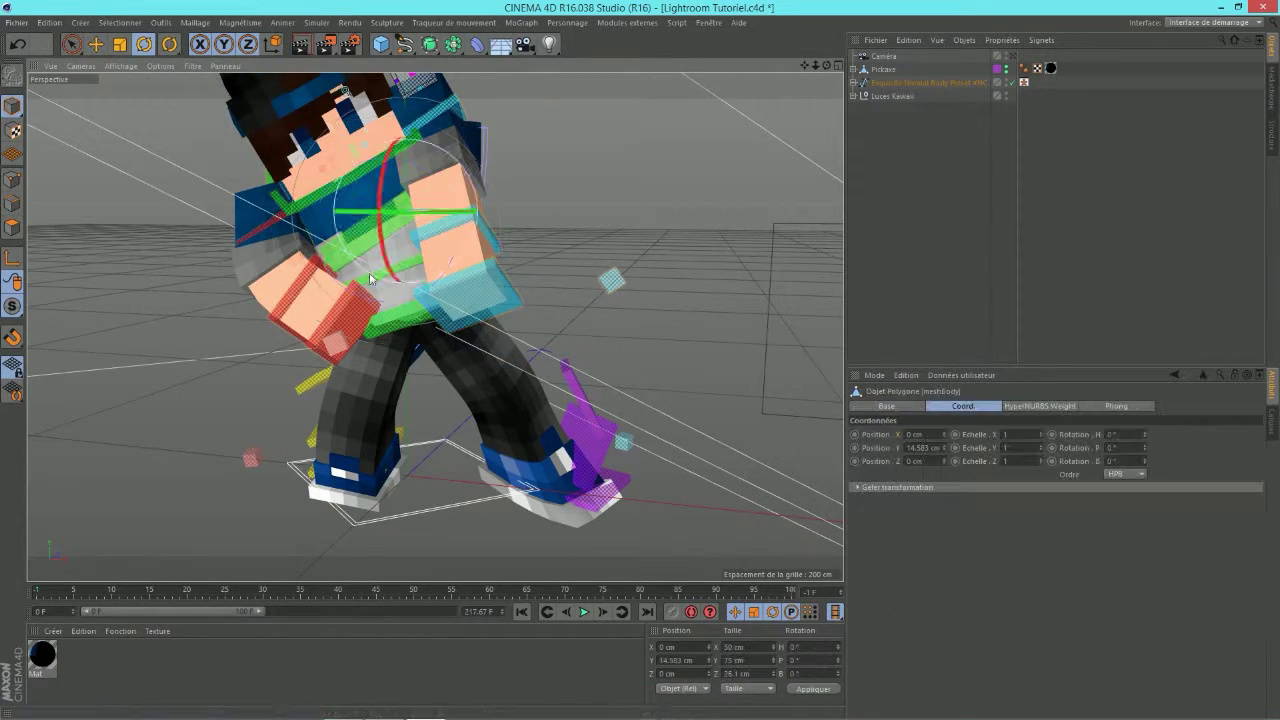
left_click(404, 316)
left_click_drag(376, 248, 338, 322)
left_click(400, 274)
Step: Move the cyan hand control up and behind the body so the arm stretches backward
key("e")
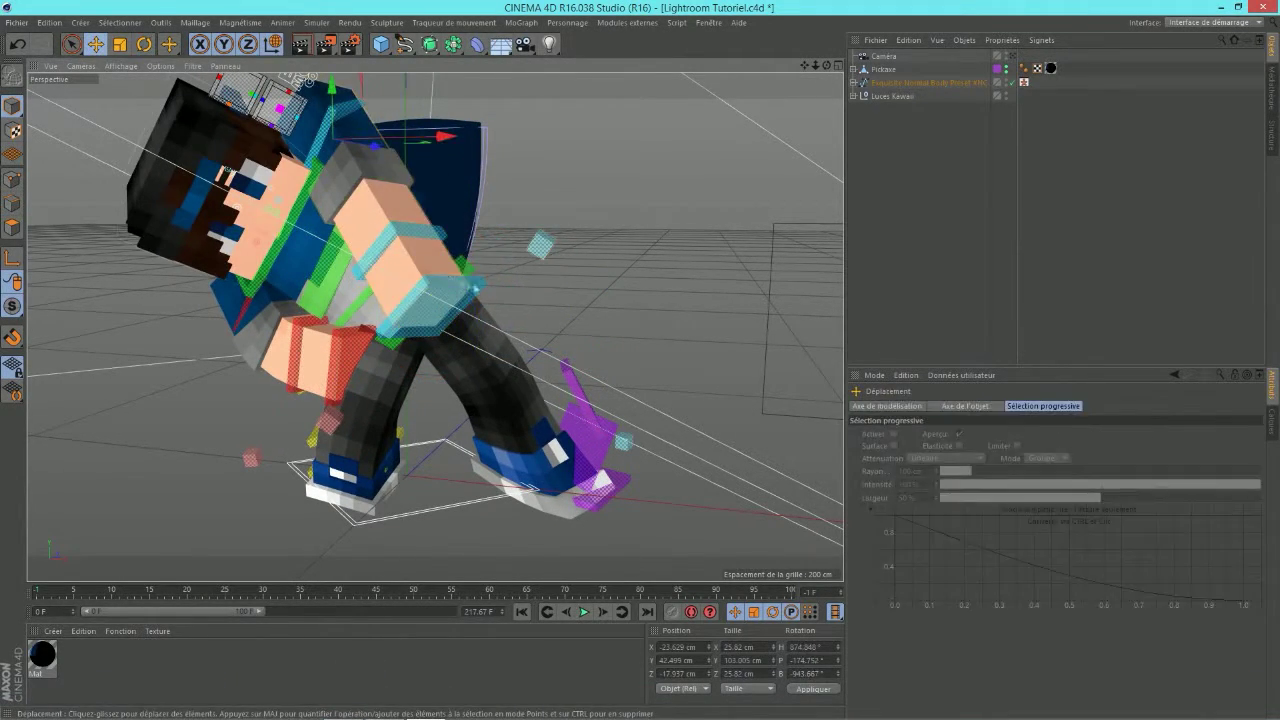
left_click(458, 293)
left_click_drag(458, 293, 614, 118)
left_click_drag(632, 192, 540, 184)
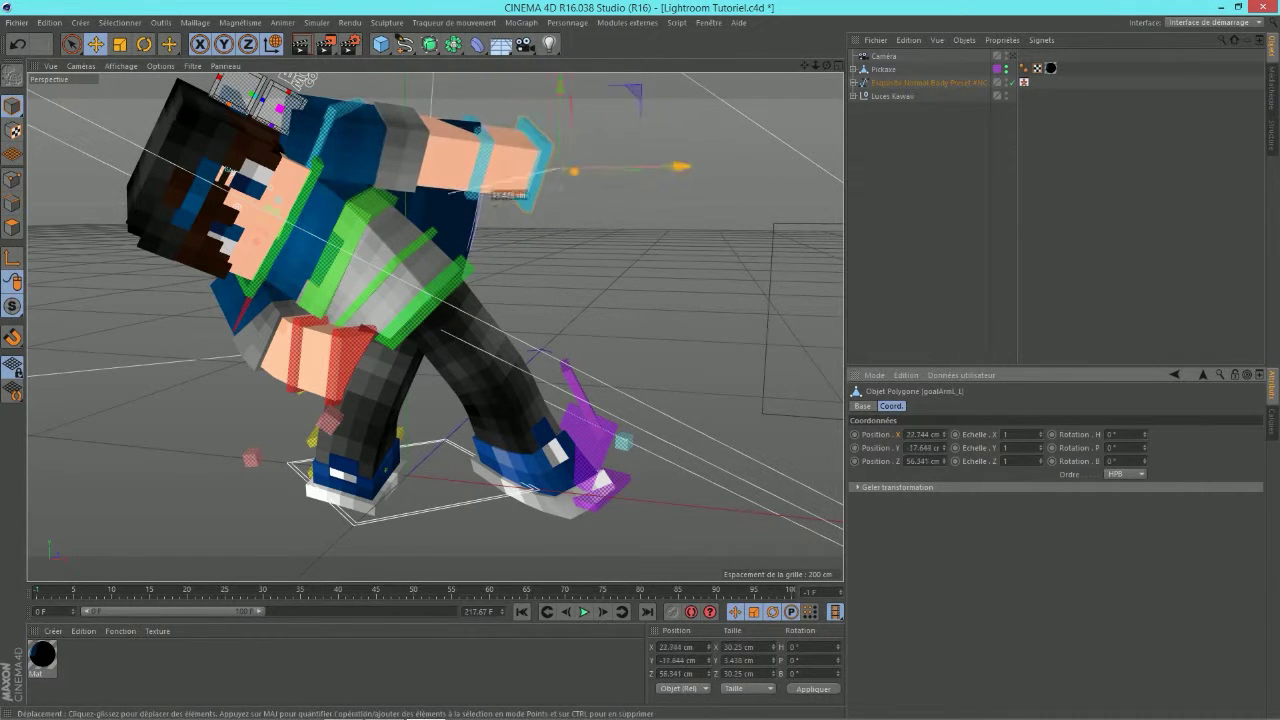
left_click_drag(329, 136, 338, 143)
key("ctrl+z")
left_click(495, 175)
left_click_drag(497, 173, 575, 180)
Step: Look through the scene camera and rotate the waist and neck controls to turn the torso and head
left_click(1012, 56)
left_click_drag(358, 366, 345, 364)
left_click(405, 322)
key("r")
left_click_drag(385, 318, 272, 292)
left_click(357, 275)
left_click(297, 271)
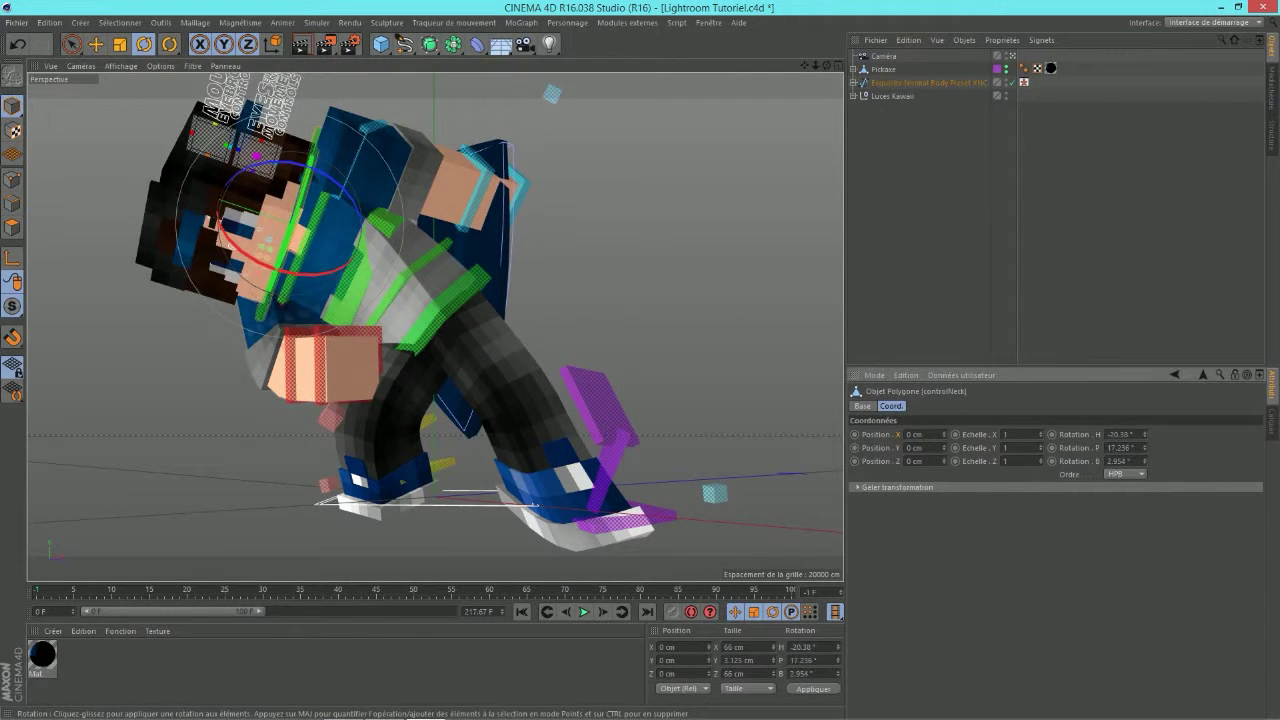
Step: Rotate the purple ankle and knee controls of the rear leg
left_click(609, 463)
left_click_drag(598, 447, 668, 440)
left_click(592, 387)
left_click_drag(580, 372, 708, 372)
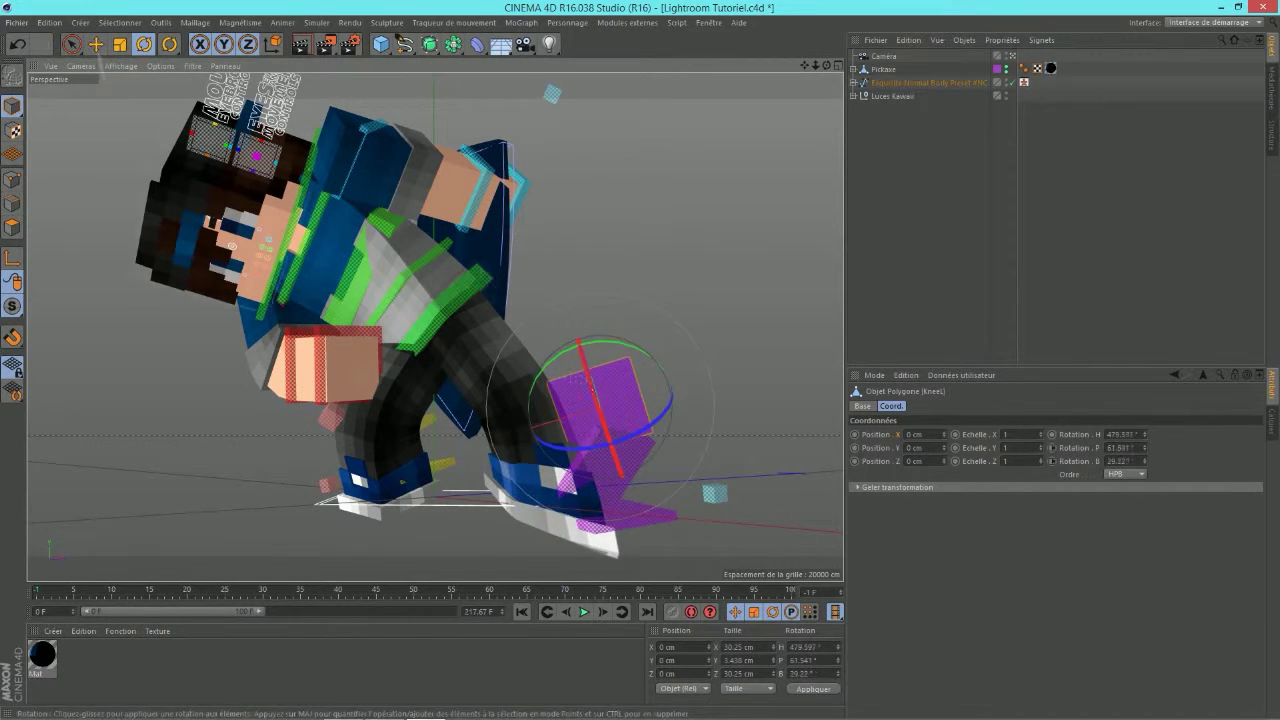
Step: Move the purple foot control outward and down to stretch the rear leg
key("e")
left_click(612, 521)
left_click_drag(606, 521, 636, 540)
Step: Set the camera's focal length to Super grand angle (15 mm) and bring the camera closer to the character
left_click(884, 57)
left_click(1000, 406)
left_click(1086, 463)
left_click(1087, 477)
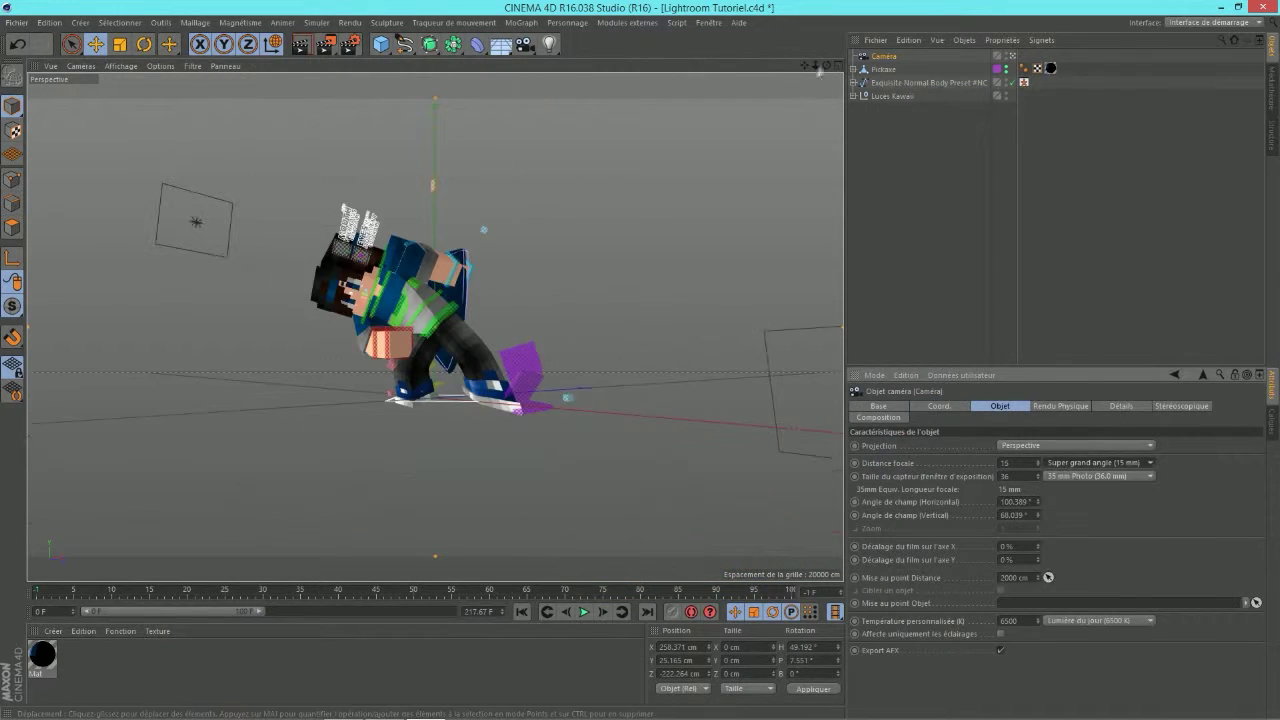
scroll(640, 420, "up", 5)
Step: Rotate the two upper purple leg controls again so the rear leg and foot straighten
left_click(676, 466)
key("r")
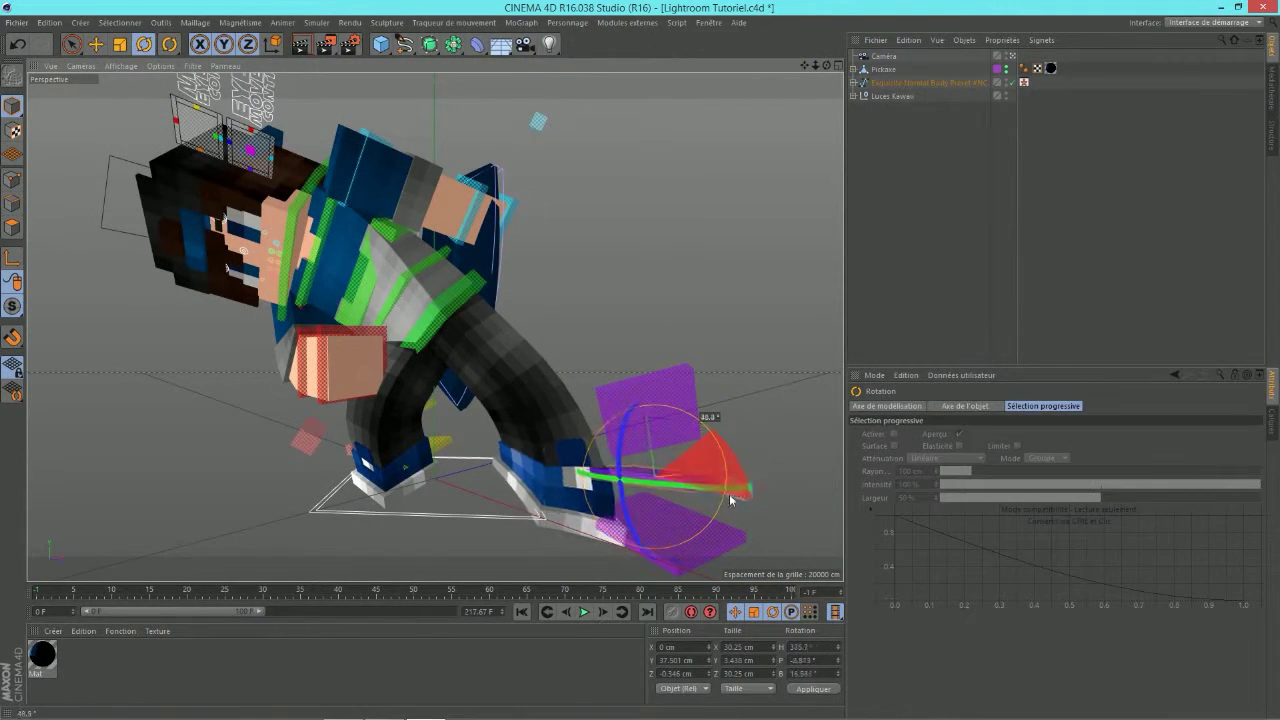
left_click_drag(730, 500, 732, 503)
left_click(655, 405)
left_click_drag(663, 382, 682, 463)
Step: Lower the waist control and nudge the purple foot control to refine the crouched stance
left_click(456, 302)
key("e")
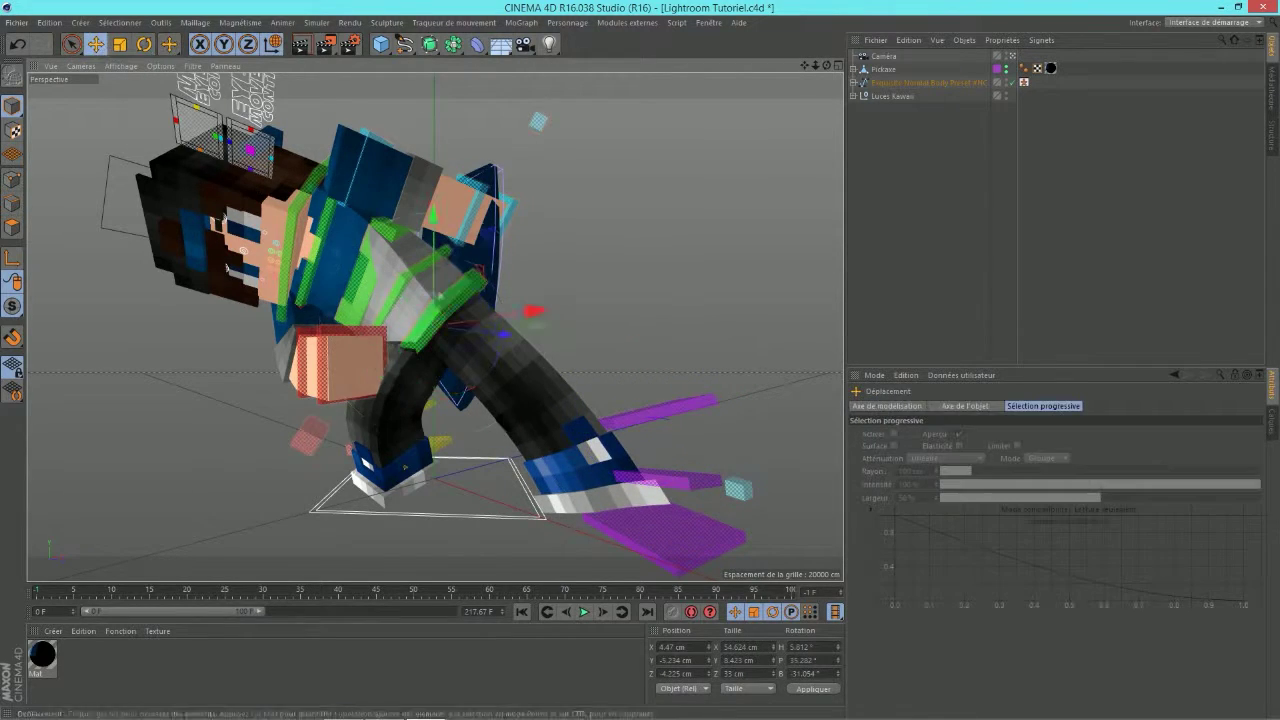
left_click_drag(440, 262, 440, 283)
left_click(680, 541)
mouse_move(684, 524)
left_mouse_down()
mouse_move(598, 552)
mouse_move(678, 538)
left_mouse_up()
Step: Rotate the neck control so the head tilts upward toward the camera
mouse_move(826, 66)
left_mouse_down()
mouse_move(768, 64)
mouse_move(820, 61)
left_mouse_up()
left_click(296, 275)
mouse_move(352, 275)
left_mouse_down()
mouse_move(335, 300)
mouse_move(295, 290)
mouse_move(328, 268)
left_mouse_up()
key("r")
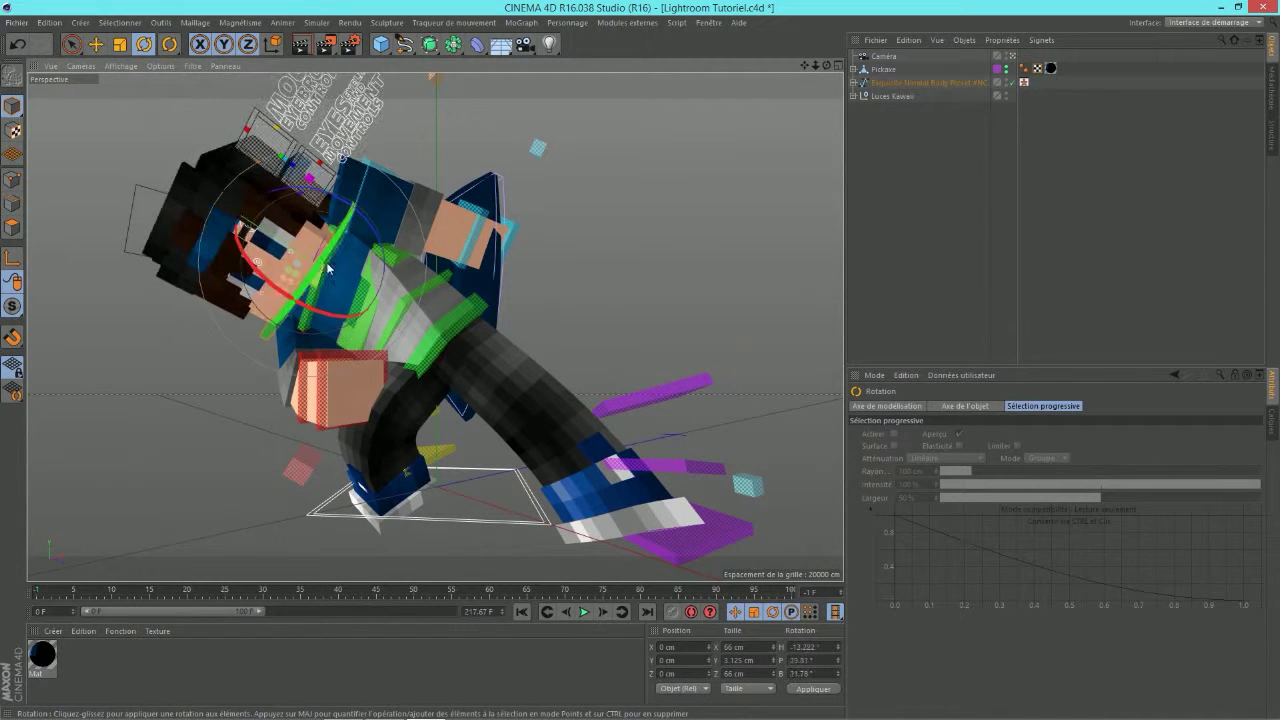
left_click(328, 268)
Step: Move the red hand control closer to the torso and raise the cyan hand control behind the back
left_click(95, 45)
left_click(323, 371)
left_click(325, 371)
left_click_drag(330, 372, 380, 362)
left_click(496, 240)
left_click_drag(496, 240, 516, 198)
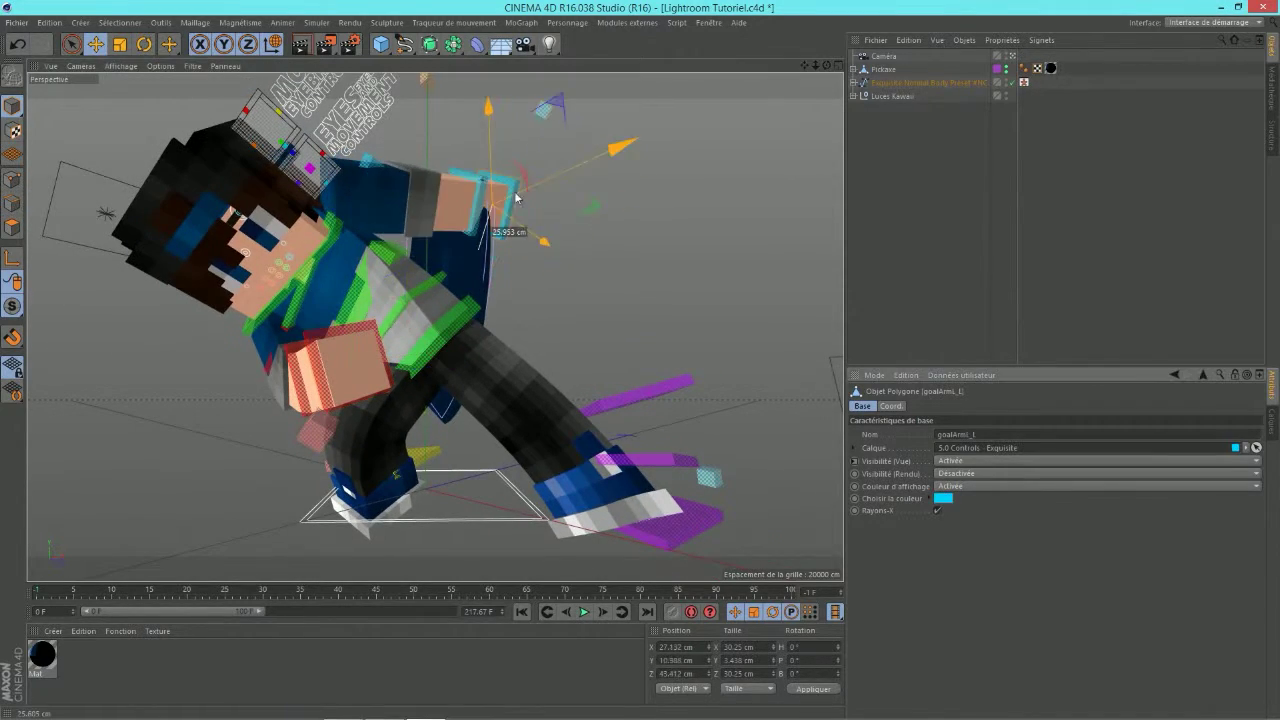
left_click(342, 707)
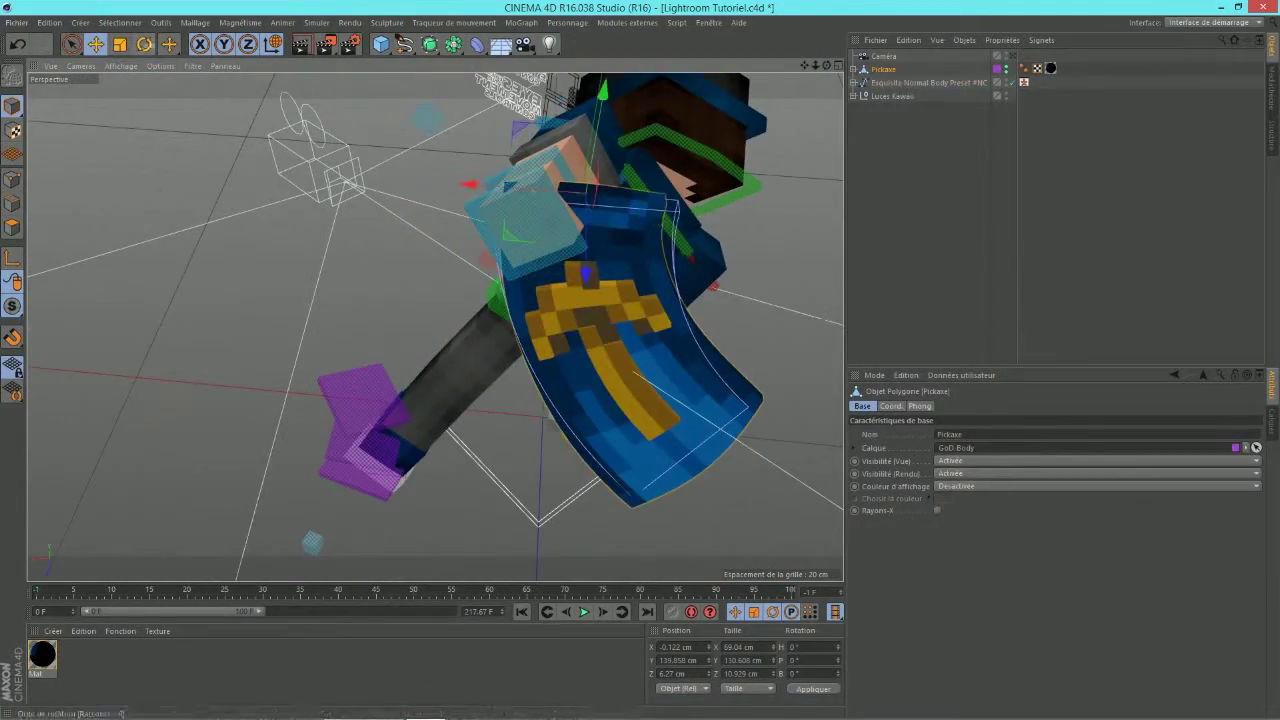
Step: Rotate the cape and move it against the character's back
left_click(144, 44)
left_click_drag(655, 250, 565, 262)
left_click(96, 44)
left_click_drag(474, 186, 545, 214)
left_click_drag(678, 295, 662, 248)
Step: Rotate the cape further so it flies out from the back, and return to the scene camera's view
left_click_drag(600, 300, 380, 230, "alt")
left_click(144, 44)
left_click_drag(440, 135, 519, 266)
left_click(99, 50)
left_click_drag(350, 330, 447, 404, "alt")
left_click(1013, 57)
left_click(1013, 57)
left_click(563, 438)
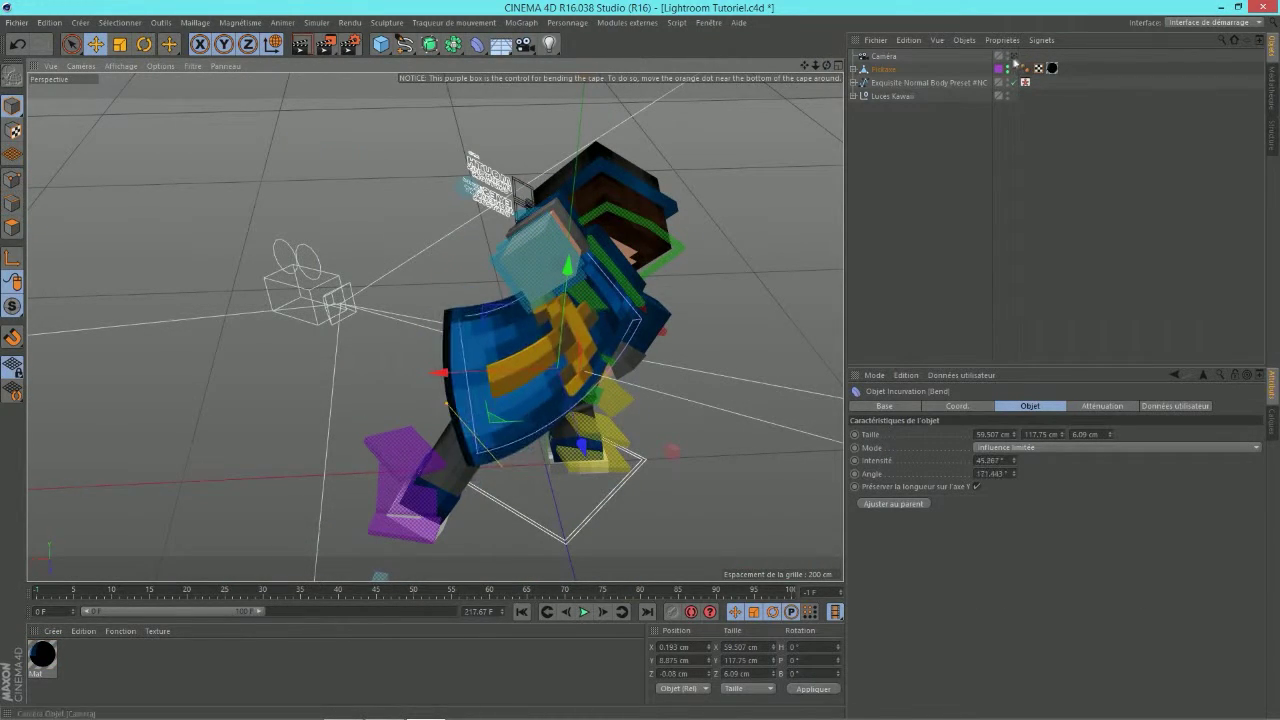
left_click(1012, 57)
Step: Move the waist control forward and down so the body lunges ahead of the legs
left_click_drag(597, 288, 558, 308)
left_click_drag(326, 245, 328, 244)
left_click(350, 348)
mouse_move(296, 352)
left_mouse_down()
mouse_move(322, 354)
mouse_move(300, 352)
left_mouse_up()
left_click_drag(455, 327, 409, 343)
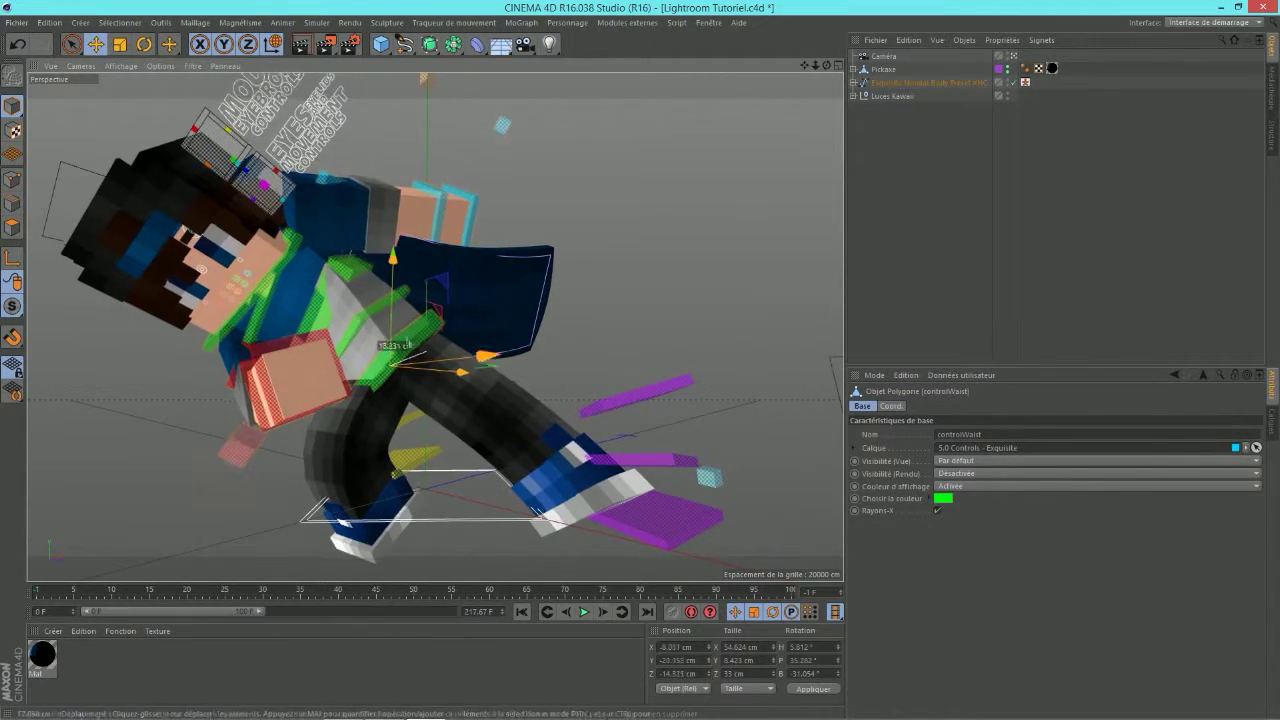
Step: Move the purple foot control up and toward the body so the rear leg lifts off the ground
left_click(500, 518)
mouse_move(497, 506)
left_mouse_down()
mouse_move(548, 514)
mouse_move(497, 520)
left_mouse_up()
key("r")
key("e")
left_click(717, 514)
left_click_drag(717, 514, 530, 407)
left_click_drag(826, 66, 820, 88)
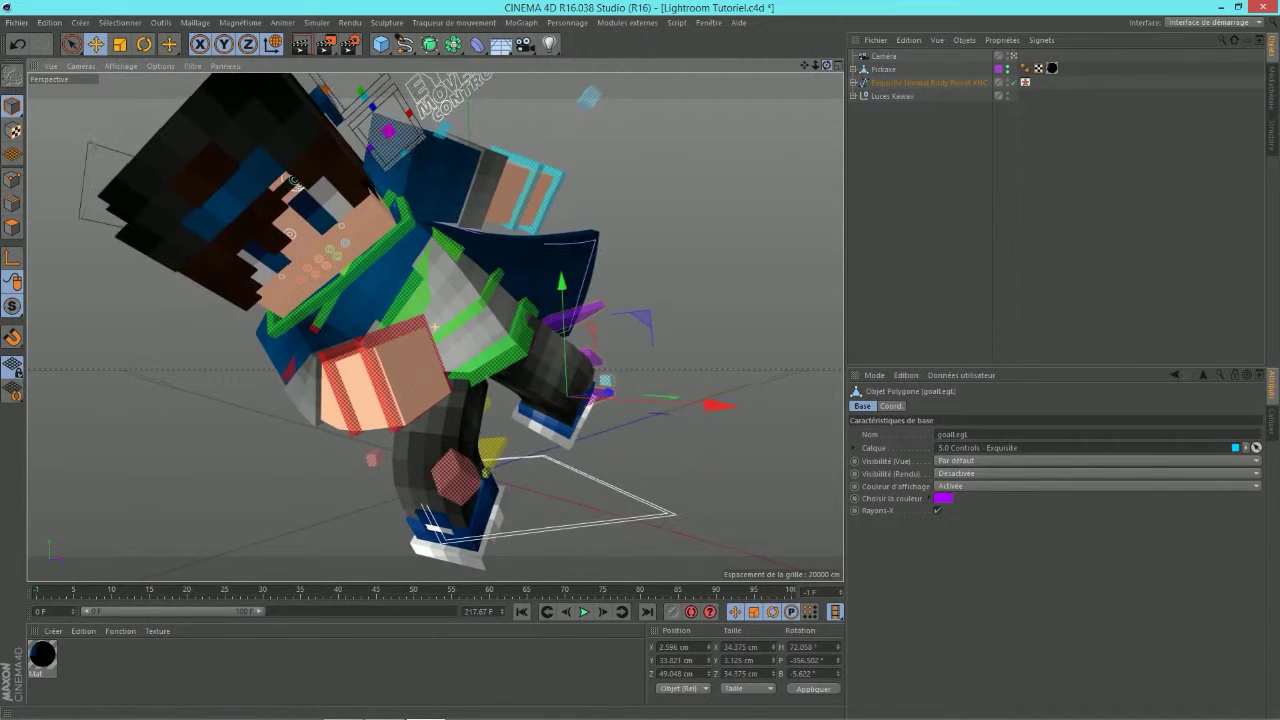
Step: Reposition the cyan hand control behind the back and lower the red hand control in front of the leg
left_click(557, 196)
left_click_drag(558, 236, 757, 353)
left_click_drag(776, 290, 789, 240)
left_click_drag(376, 382, 448, 455)
left_click(665, 359)
Step: Set the render's save file to 7 in the wallpaper\rendu folder and close the render settings
left_click(351, 46)
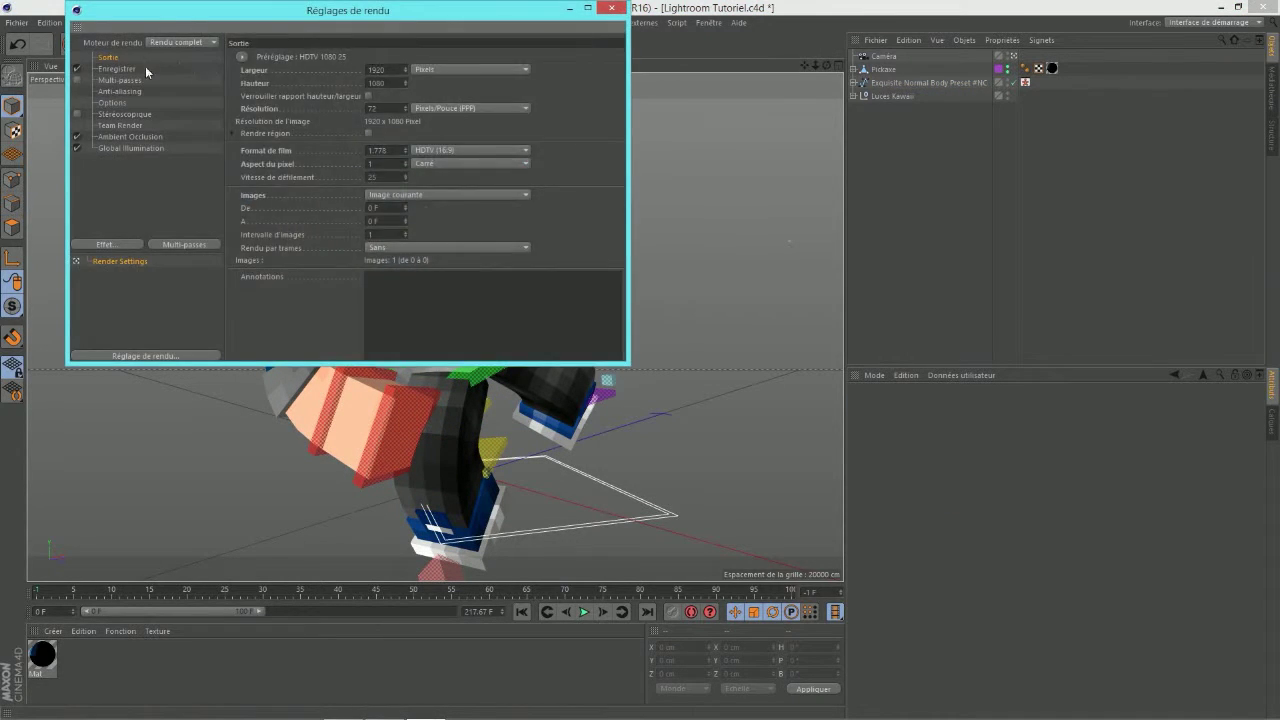
left_click(146, 69)
left_click(613, 82)
left_click(118, 114)
scroll(440, 198, "down", 10)
double_click(440, 198)
double_click(228, 118)
left_click(233, 310)
type("7")
key("Return")
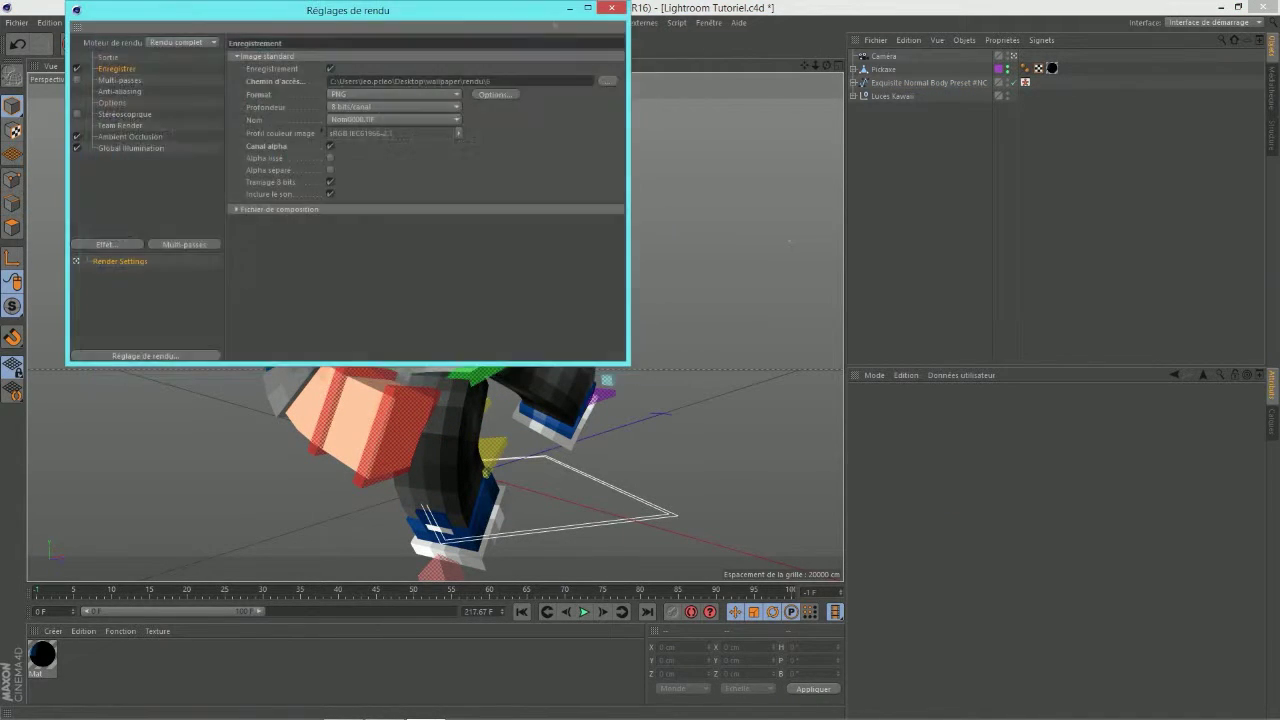
left_click(612, 8)
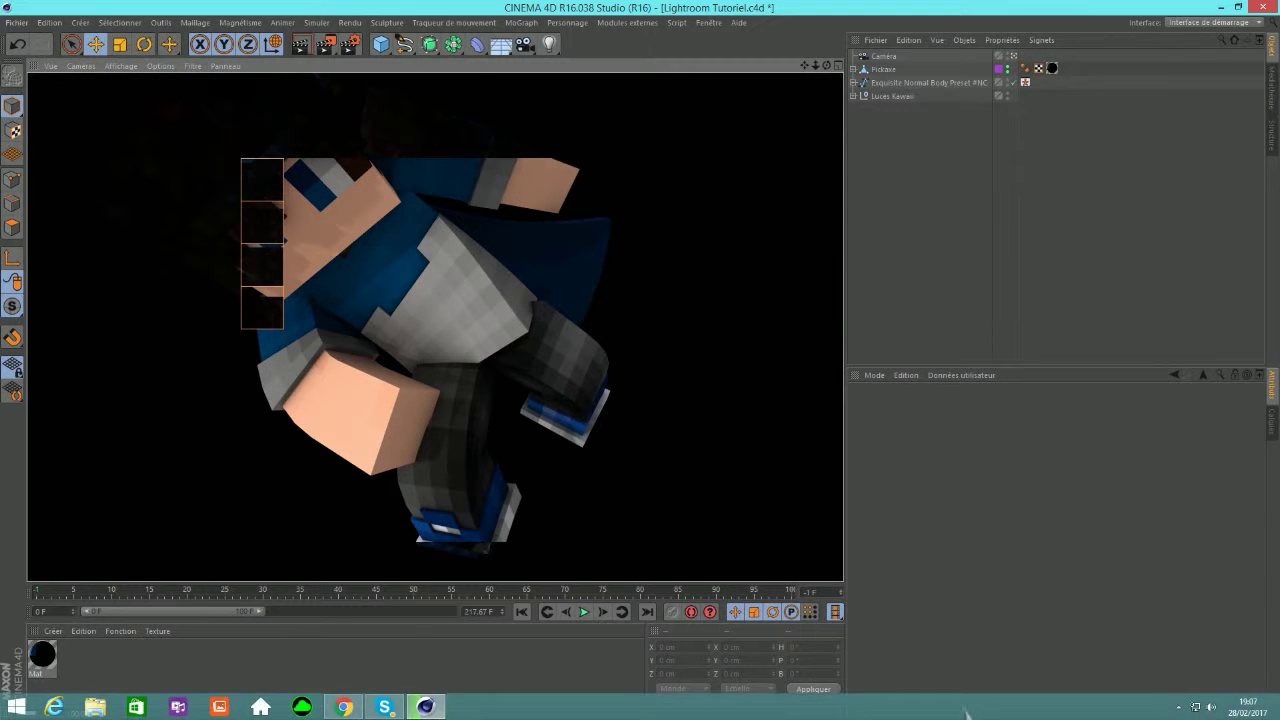
Step: Expand the rig's Head group and move the bottom eyelid expression control by about 1.7 cm
left_click(853, 83)
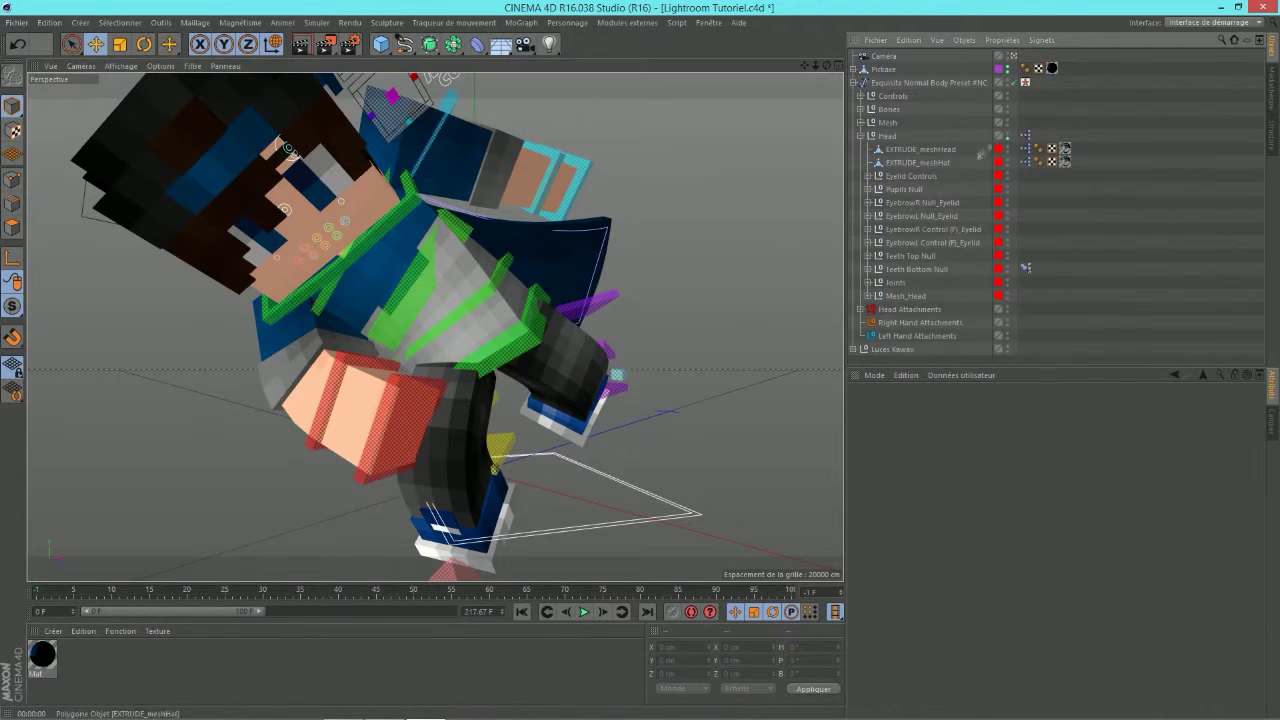
left_click(392, 100)
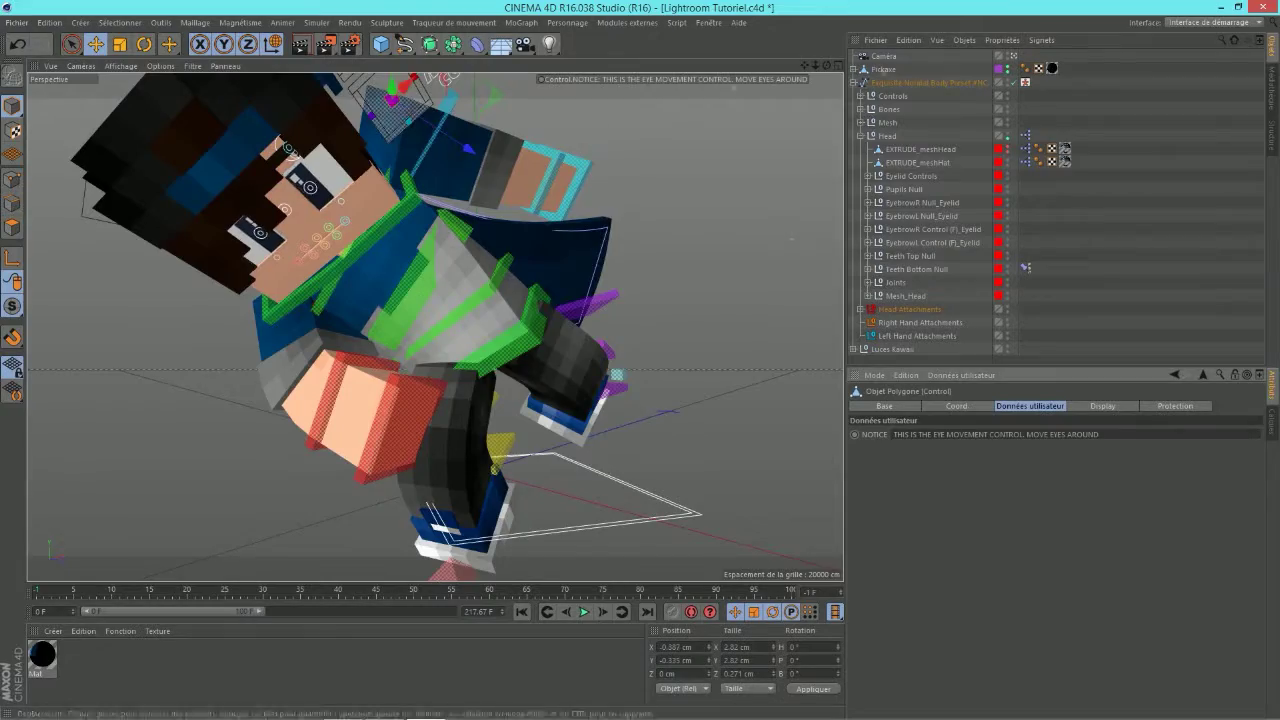
left_click(1013, 56)
left_click_drag(827, 65, 702, 154)
left_click(706, 137)
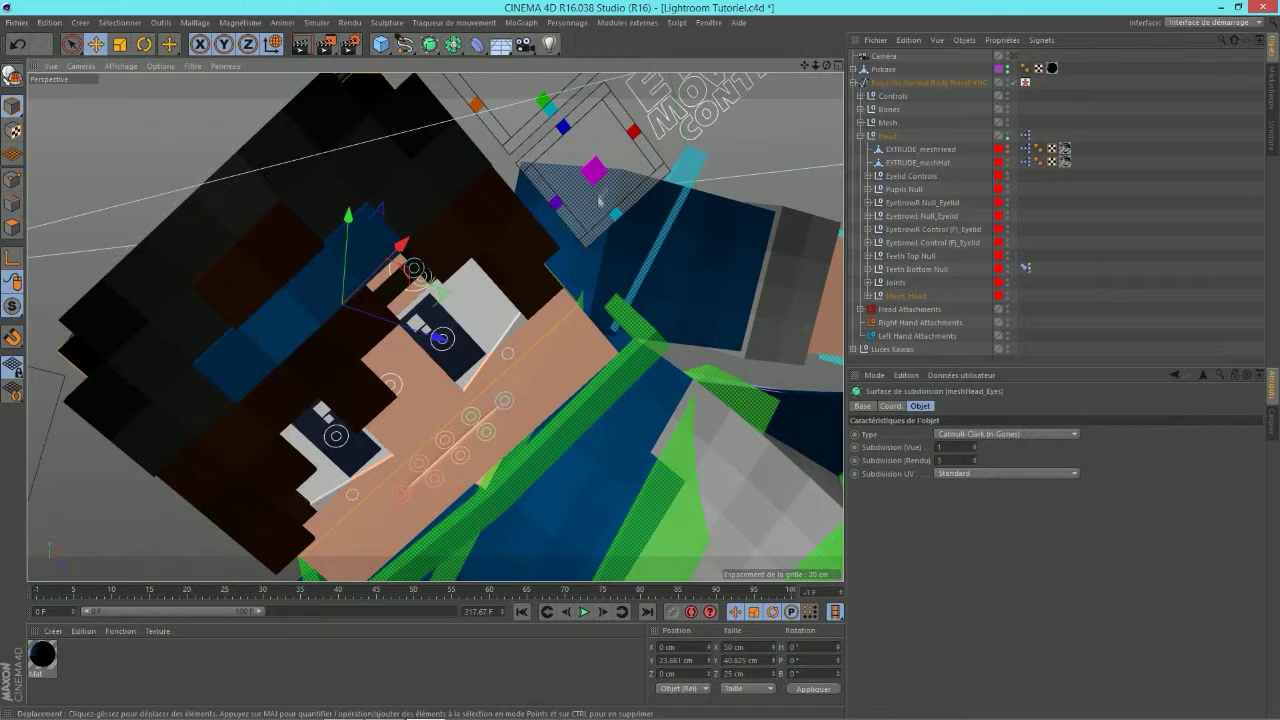
left_click_drag(599, 201, 650, 200)
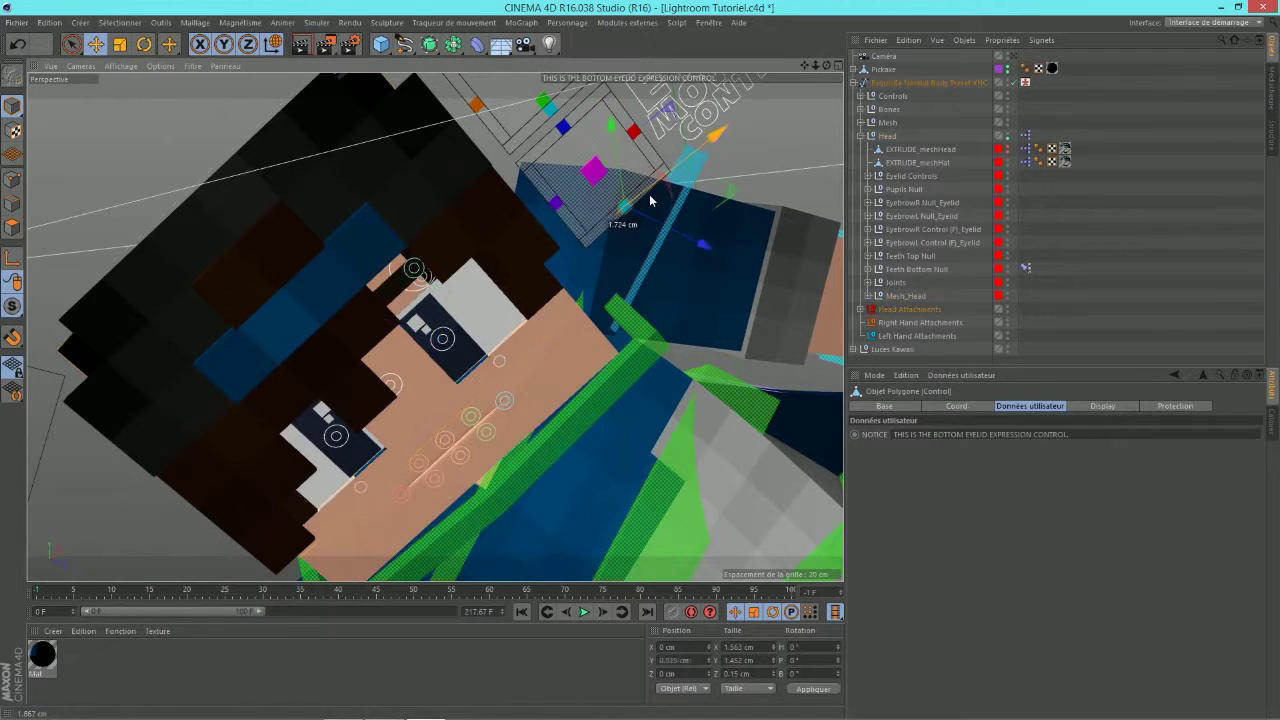
Step: Move the mouth open/close control about 4 cm to open the mouth and adjust the eyebrow up/down control
left_click(545, 102)
left_click_drag(545, 102, 515, 94)
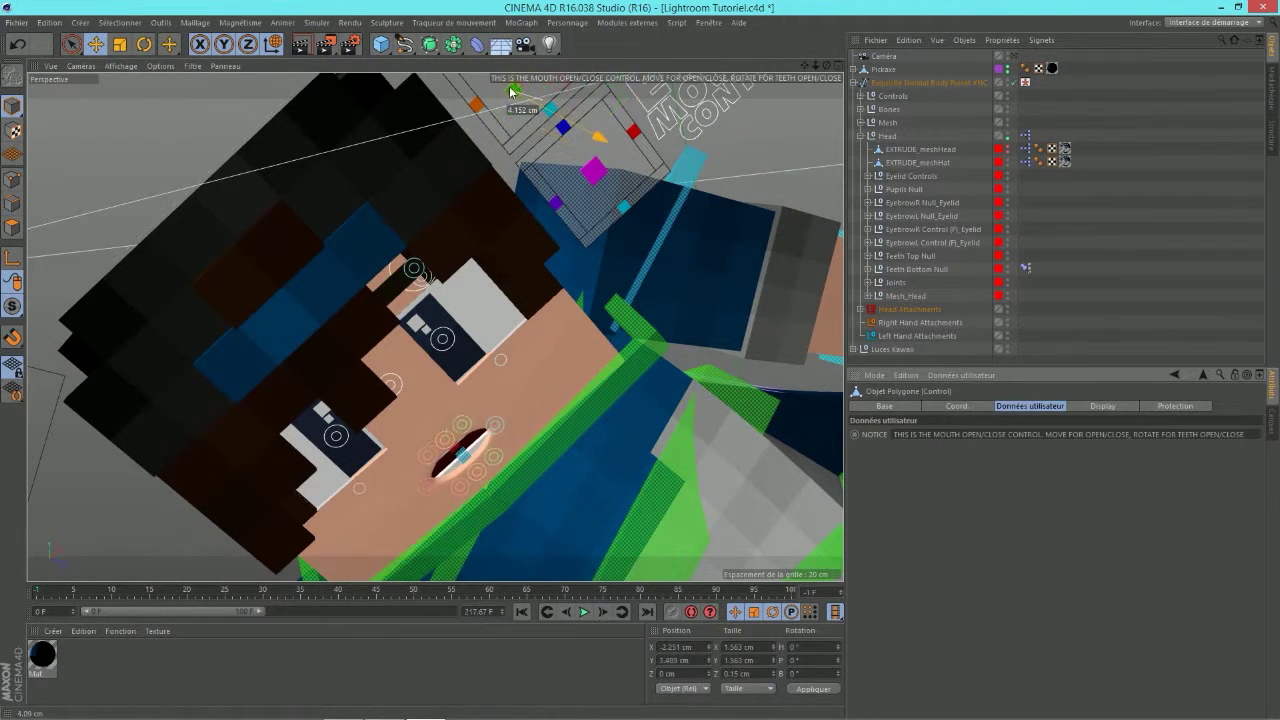
left_click(476, 102)
scroll(458, 122, "up", 4)
left_click(491, 95)
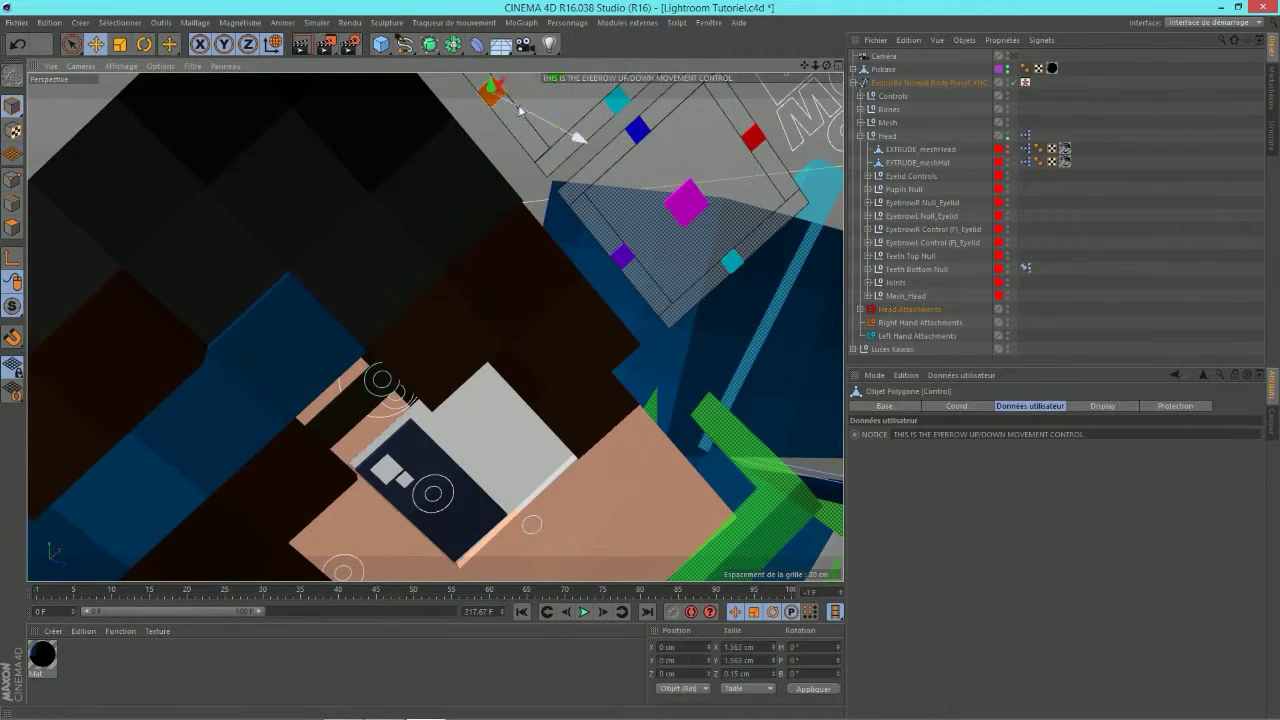
left_click_drag(816, 66, 785, 70)
left_click_drag(560, 134, 708, 181)
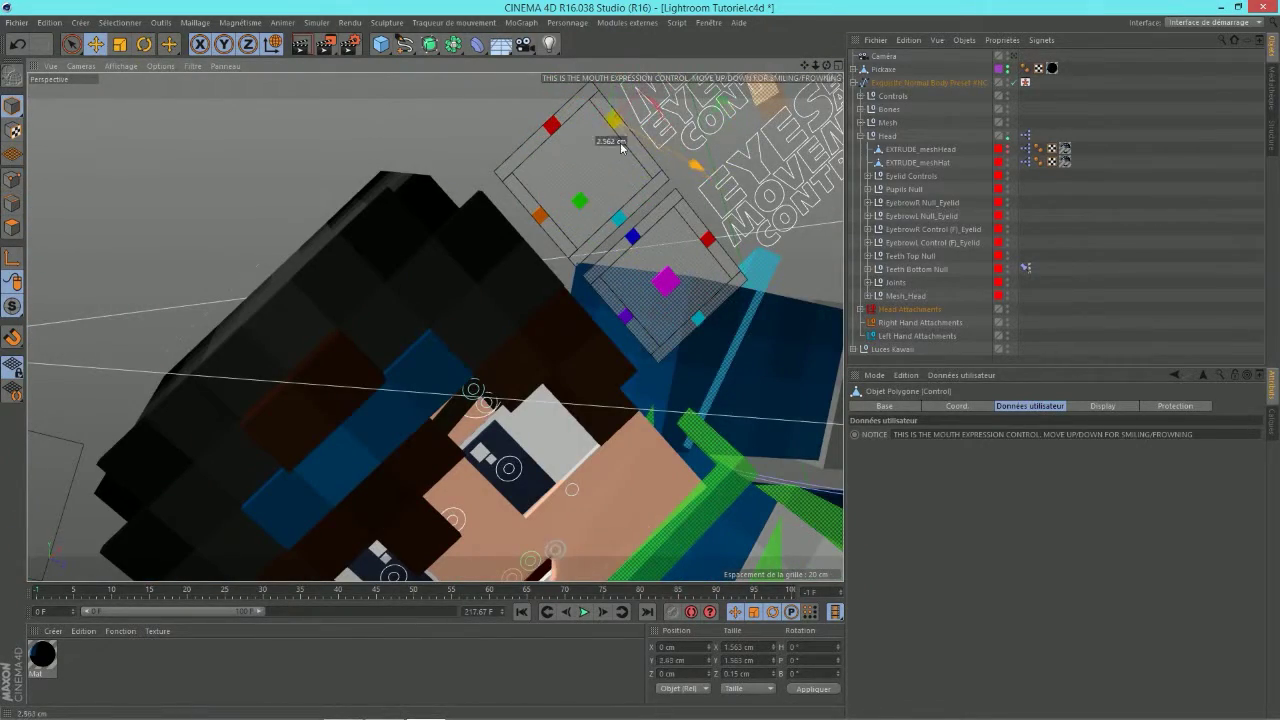
Step: Adjust the mouth expression control and the mouth open/close control to shape an open-mouthed expression
left_click_drag(621, 148, 619, 147)
scroll(594, 270, "down", 4)
scroll(592, 266, "up", 4)
left_click_drag(582, 210, 586, 226)
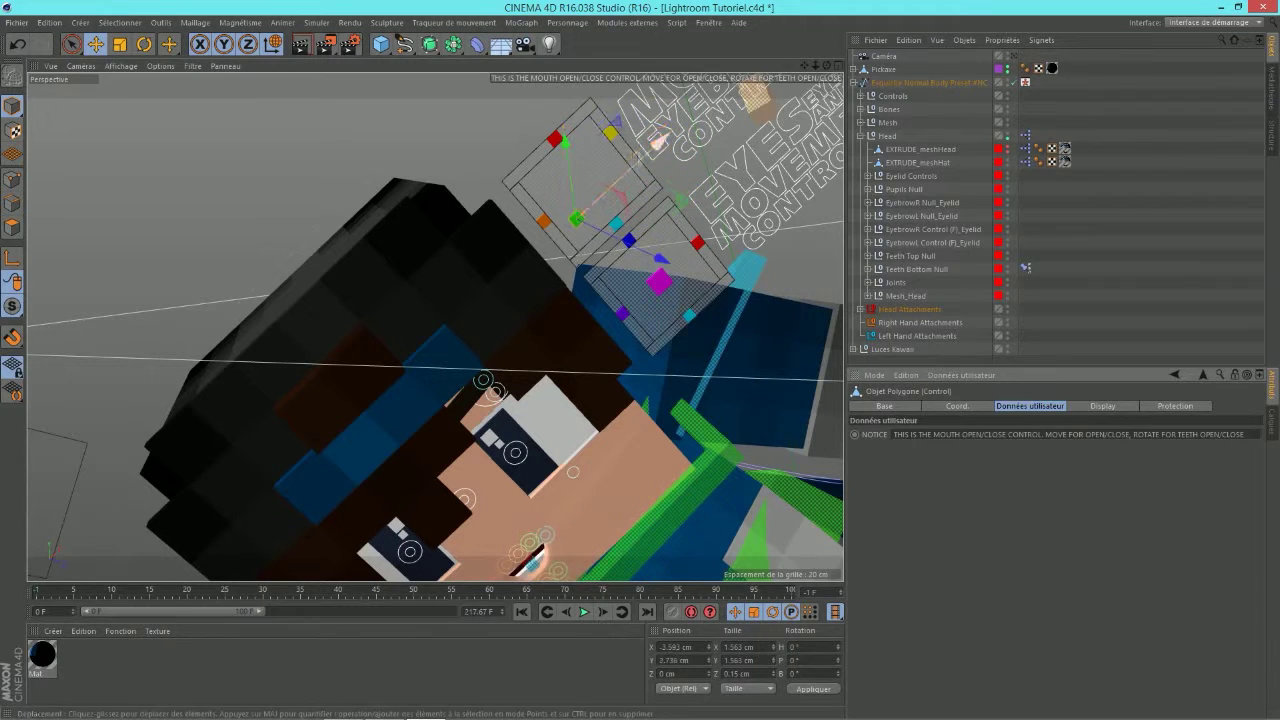
left_click_drag(611, 132, 619, 153)
mouse_move(578, 219)
left_mouse_down()
mouse_move(597, 190)
mouse_move(579, 203)
left_mouse_up()
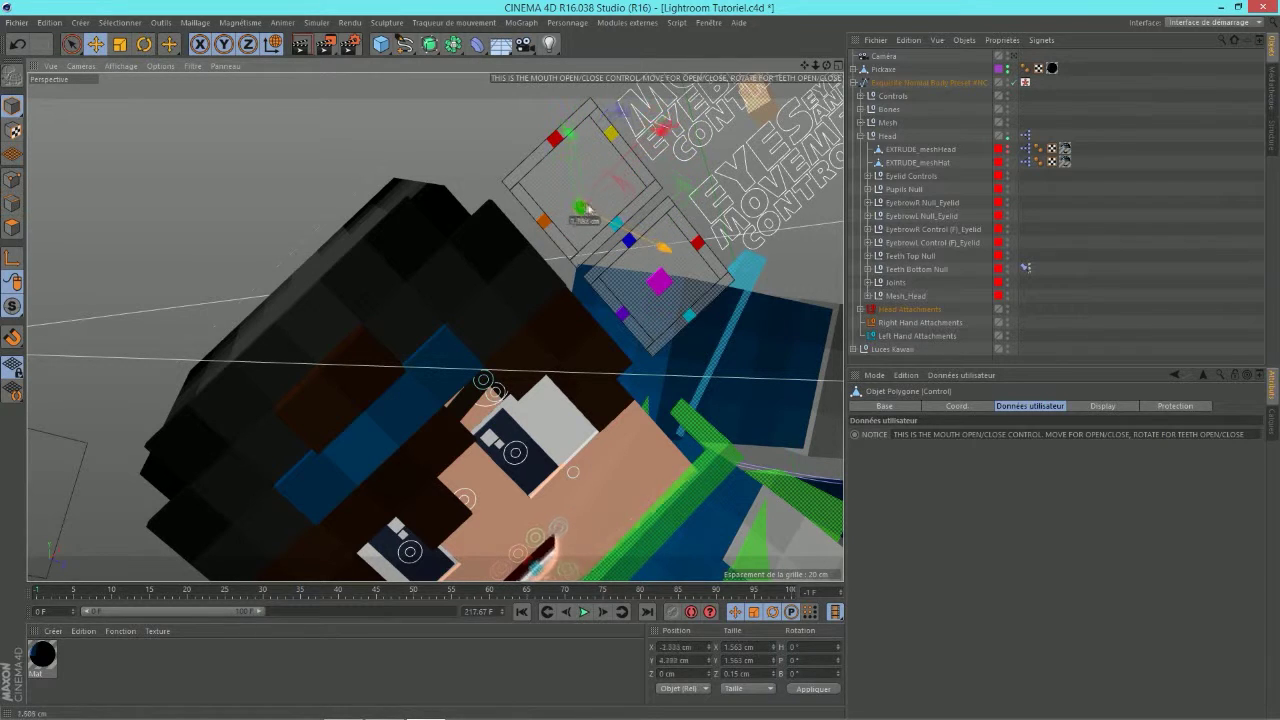
Step: Fine-tune the mouth open/close control and render the scene to the Picture Viewer, overwriting the existing render file
left_click_drag(581, 213, 586, 219)
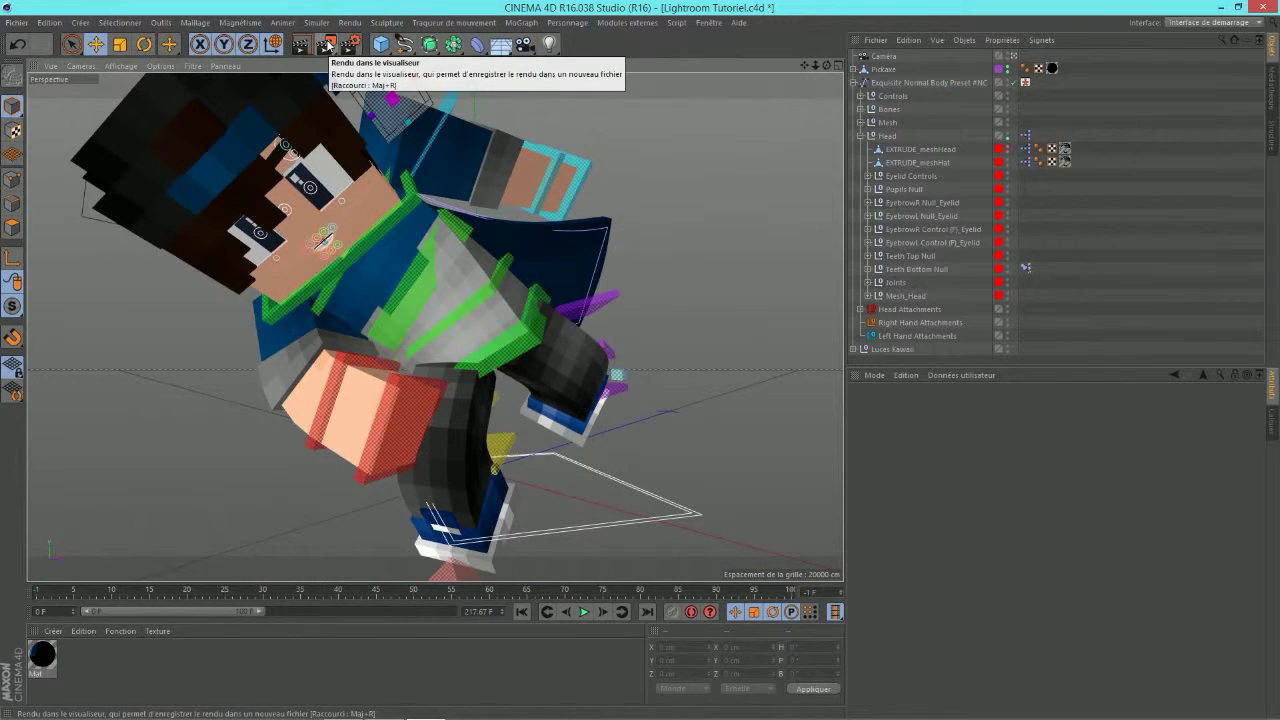
left_click(327, 45)
left_click(606, 417)
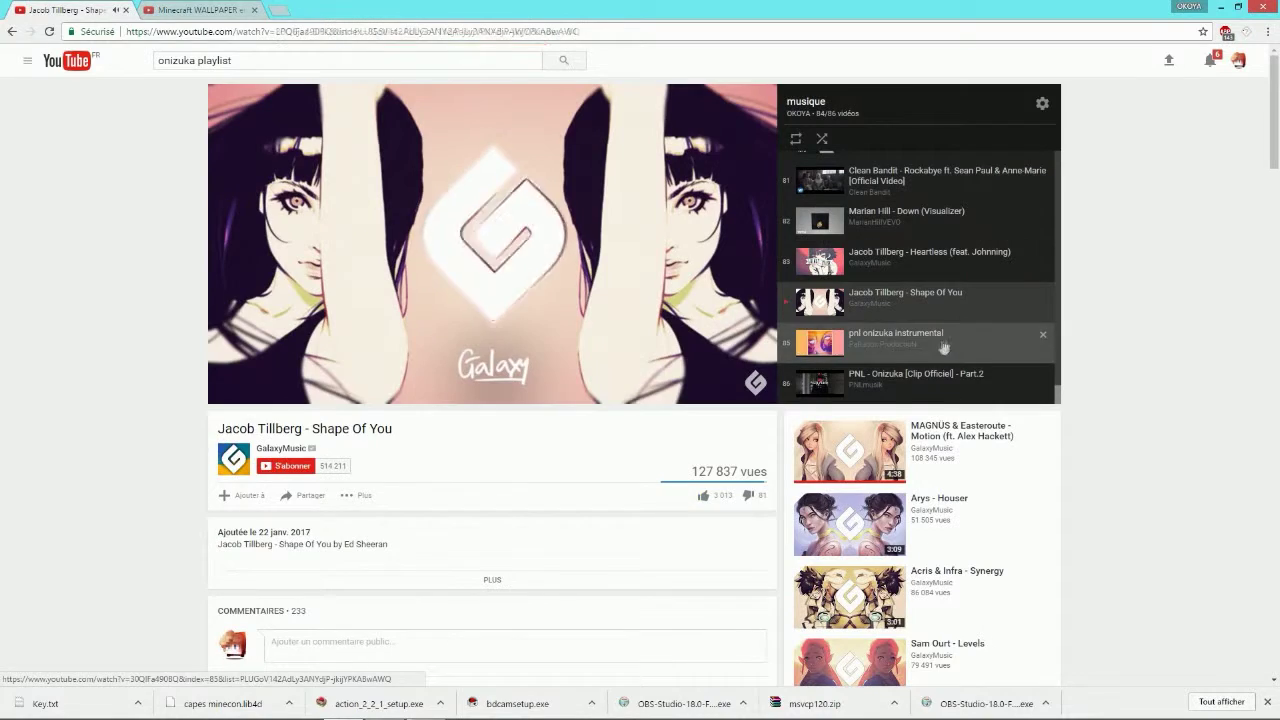
left_click(427, 708)
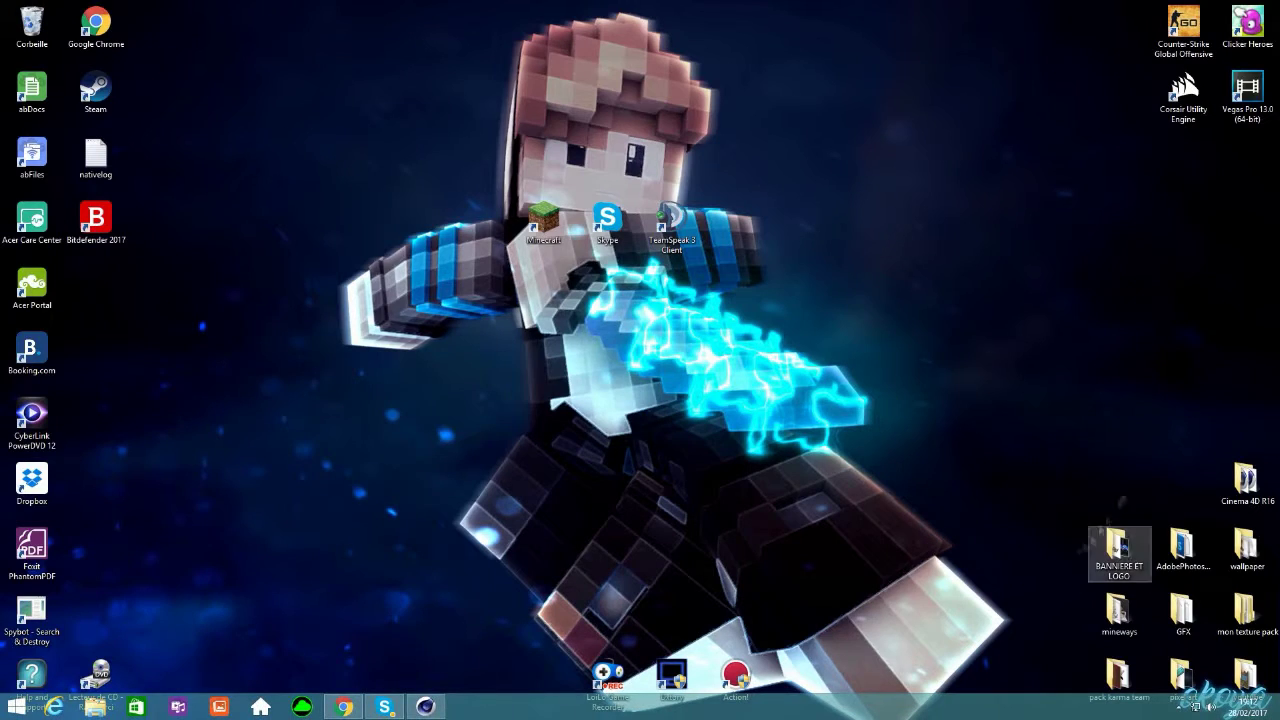
Step: Launch Photoshop CS6 Portable from the AdobePhotoshopCS6Portable desktop folder and close the folder window
double_click(1183, 550)
double_click(236, 229)
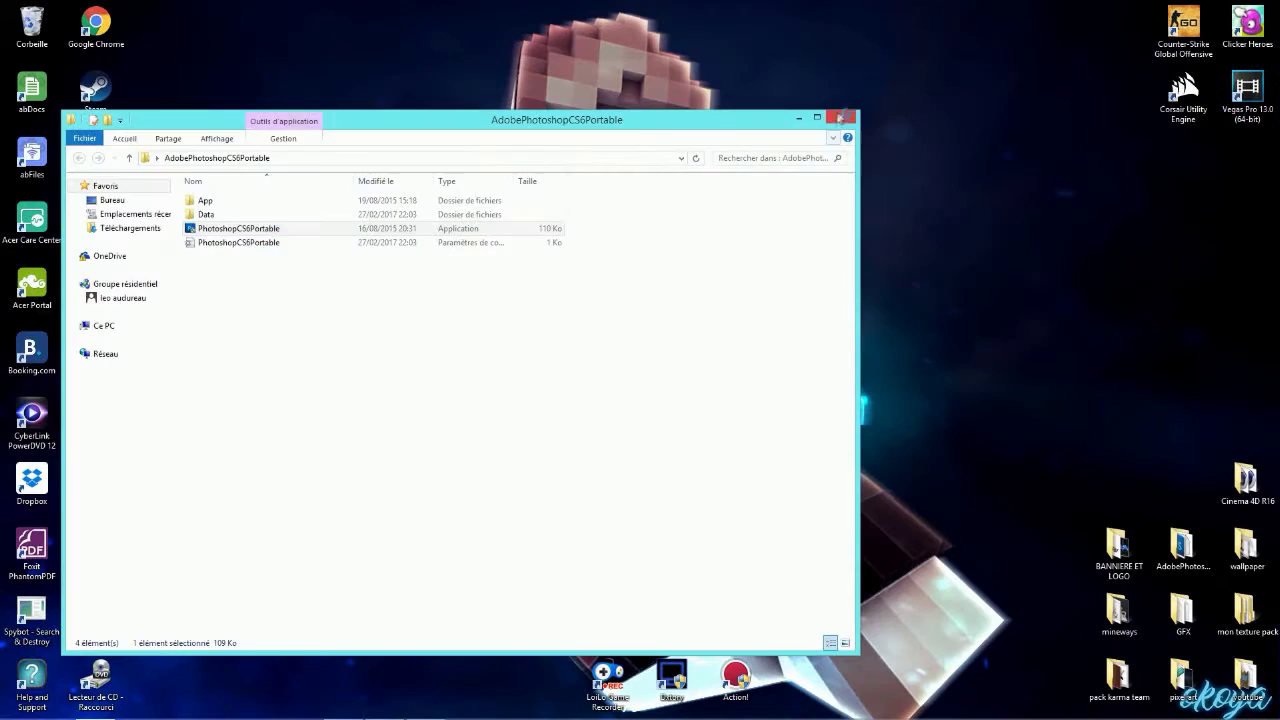
left_click(841, 117)
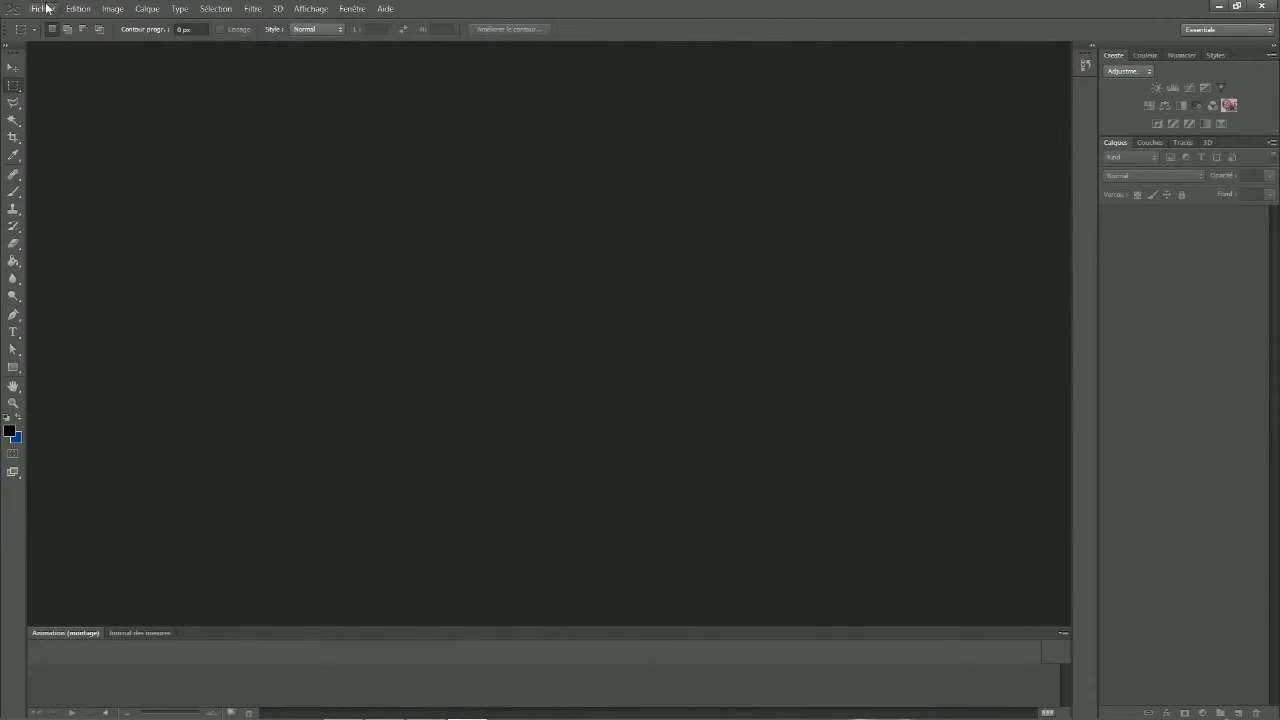
Step: Create a new blank white document with the preset settings
left_click(45, 8)
left_click(62, 22)
left_click(782, 187)
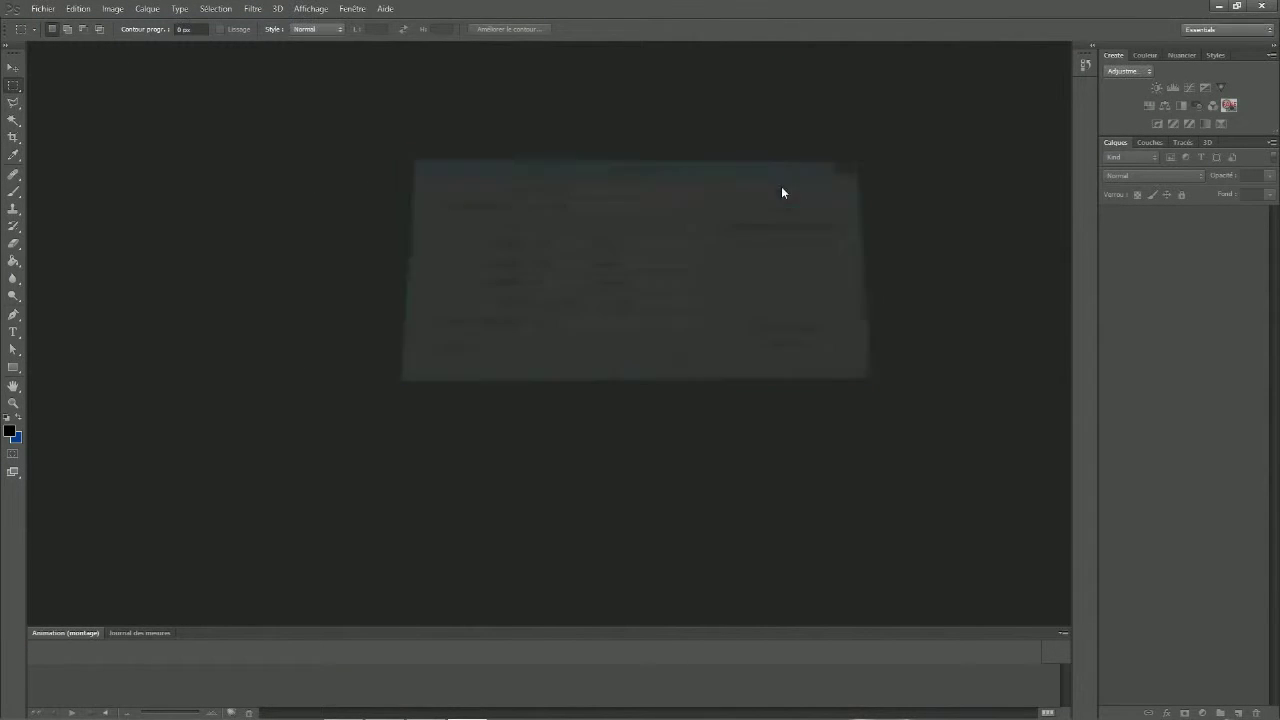
Step: Open the character render from the wallpaper\rendu folder and place it as a layer in the new document
key("ctrl+o")
double_click(557, 214)
left_click(485, 241)
left_click_drag(813, 212, 816, 397)
double_click(586, 466)
double_click(634, 349)
double_click(628, 222)
left_click(671, 336)
key("v")
left_click_drag(509, 304, 430, 272)
left_click_drag(430, 272, 499, 297)
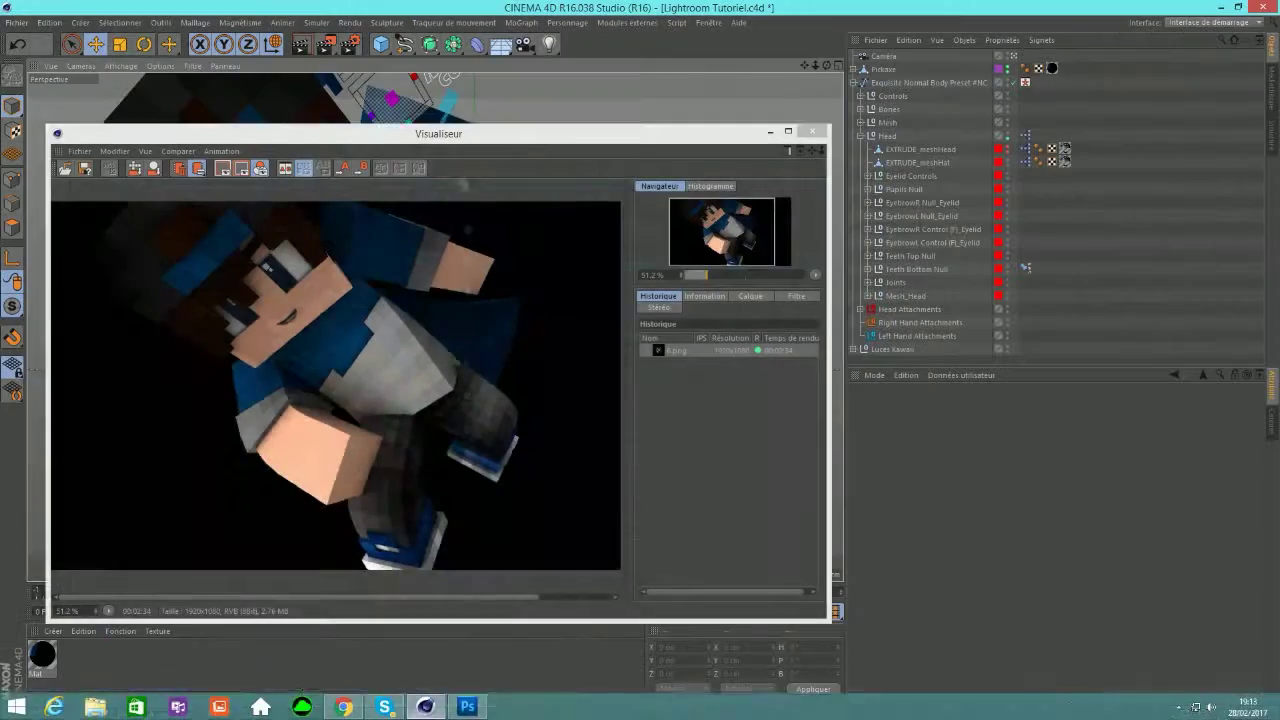
Step: Switch to Cinema 4D, close the Picture Viewer, and move and rotate the goal control of the raised left arm
left_click(808, 131)
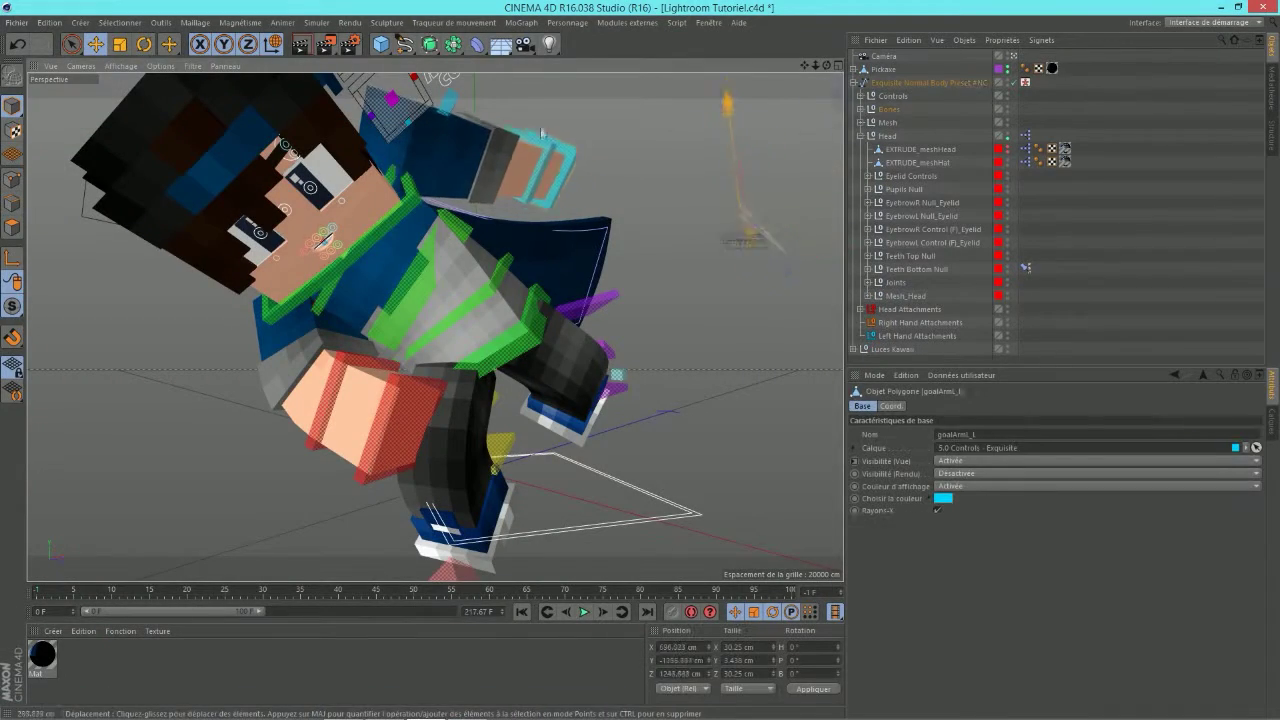
left_click_drag(728, 105, 716, 78)
key("r")
left_click_drag(768, 115, 798, 147)
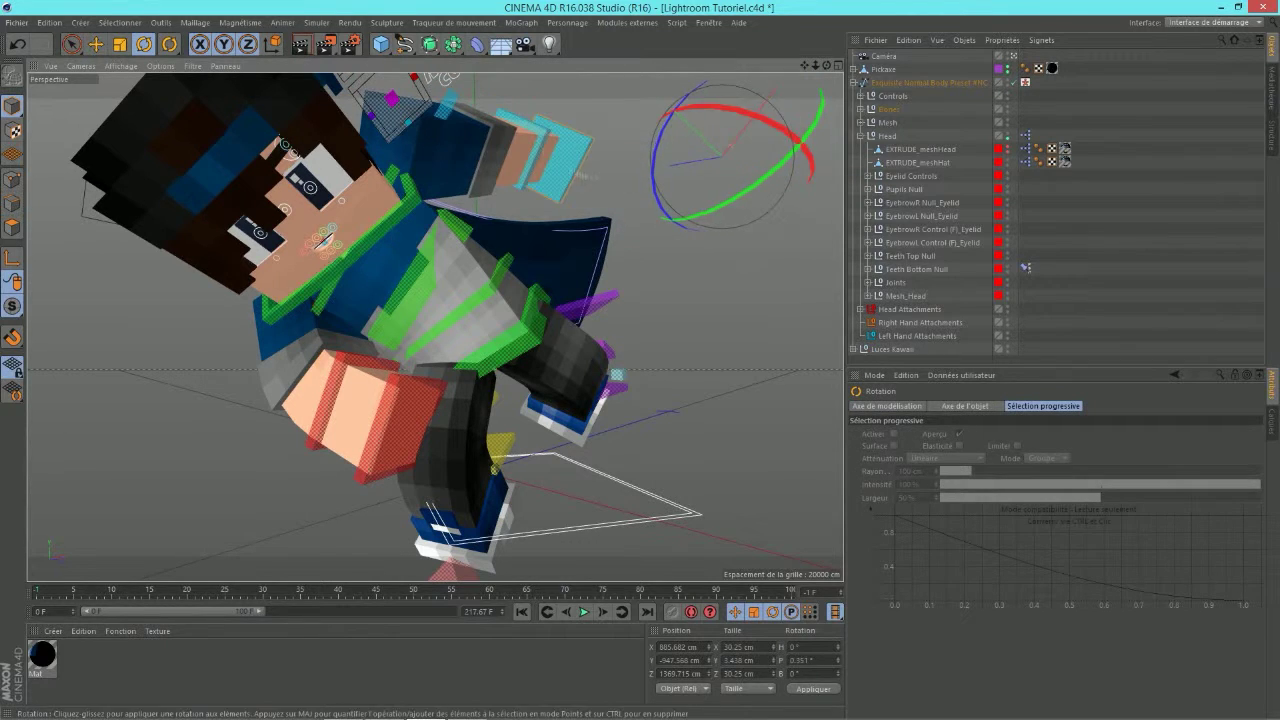
Step: Rotate and move the cyan controls of the left arm to reshape the bend of the raised arm and hand
left_click(548, 168)
left_click(562, 165)
left_click_drag(625, 170, 671, 191)
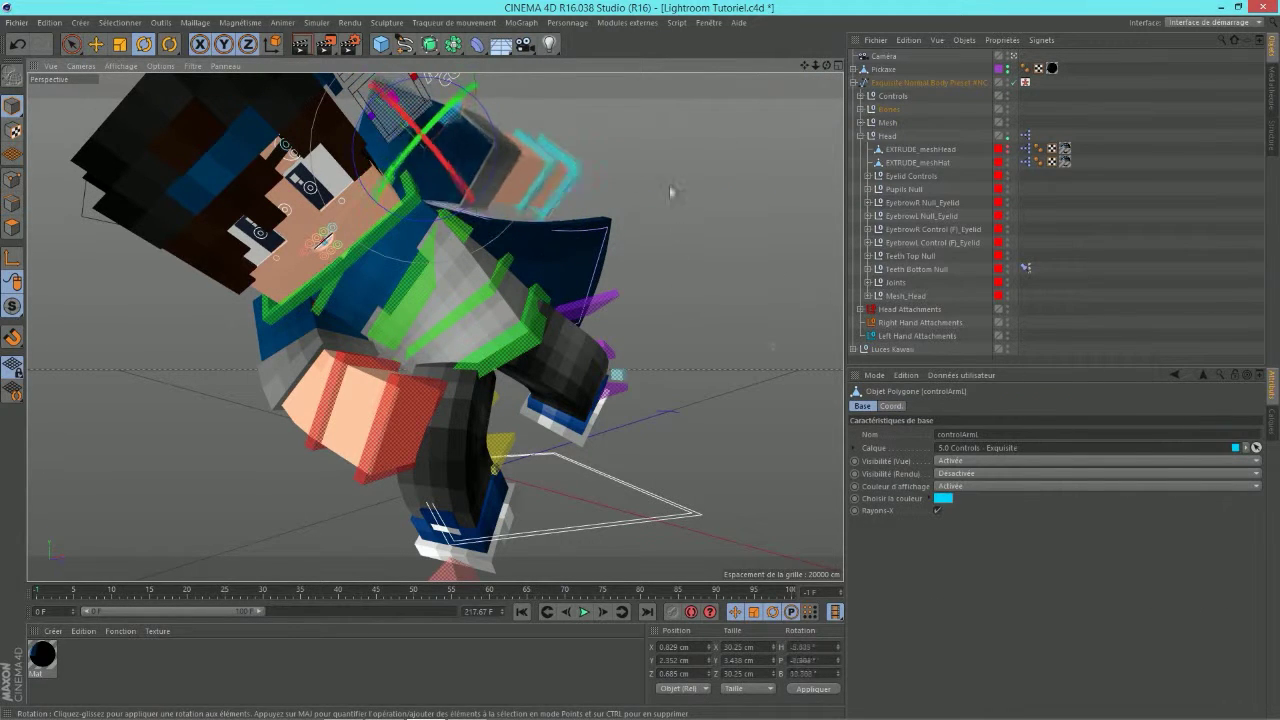
key("e")
left_click_drag(728, 262, 680, 238)
left_click(514, 120)
left_click_drag(603, 172, 527, 181)
left_click(546, 170)
left_click(455, 113)
left_click_drag(473, 127, 496, 134)
left_click(800, 119)
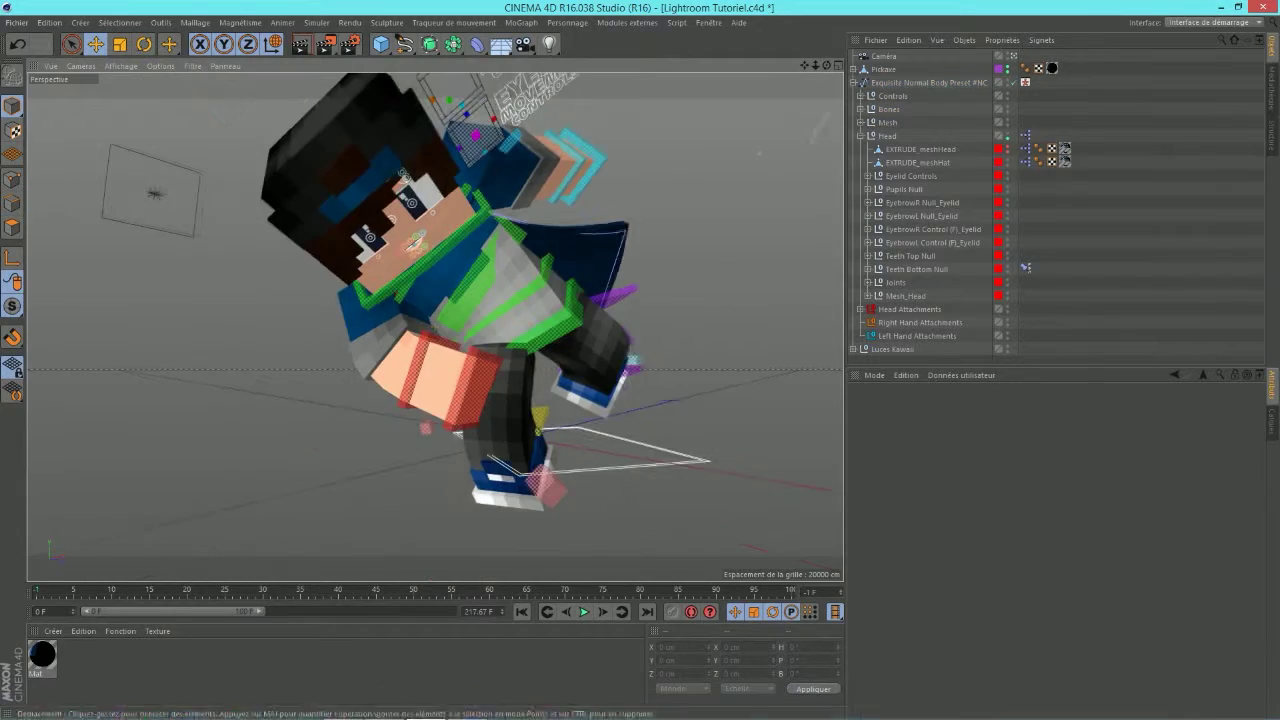
Step: Set the camera's focal length to 10 mm
mouse_move(826, 65)
left_mouse_down()
mouse_move(850, 68)
mouse_move(835, 65)
left_mouse_up()
left_click(884, 56)
left_click_drag(1012, 463, 943, 463)
type("10")
key("Return")
Step: Reframe the character through the camera and render the scene again, overwriting 6.png
left_click_drag(815, 65, 835, 65)
left_click_drag(804, 65, 815, 66)
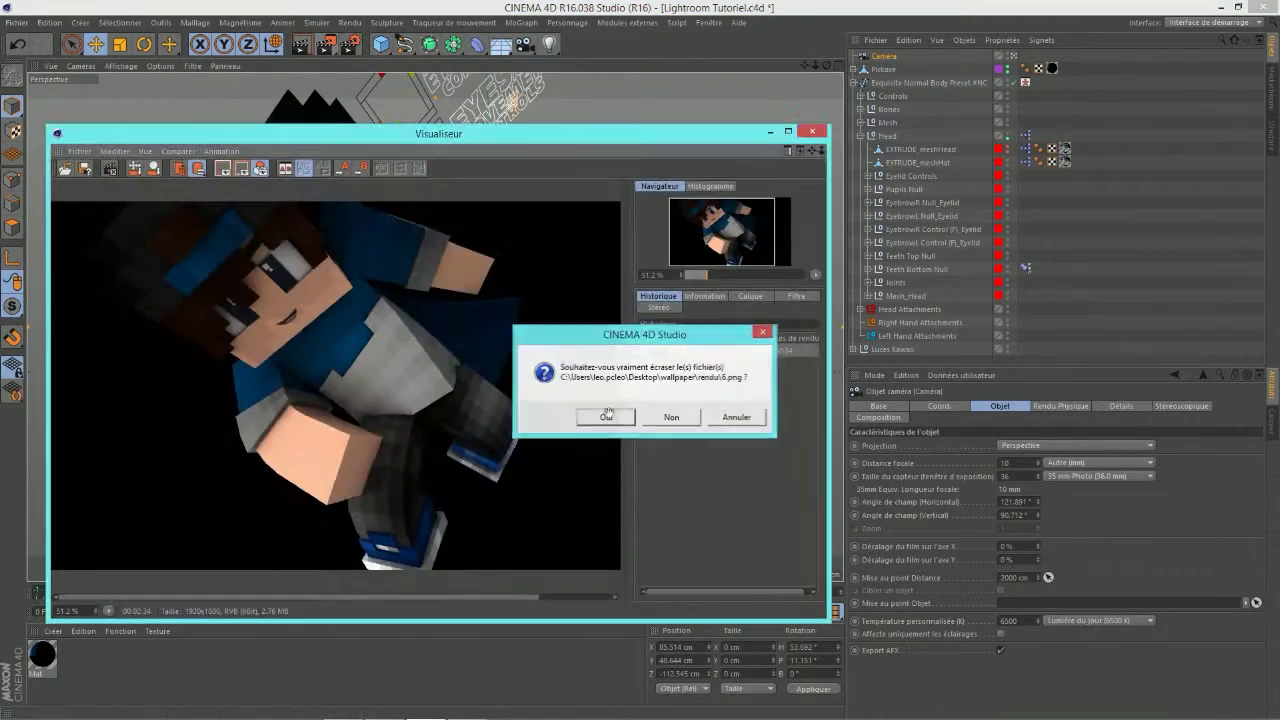
left_click(606, 416)
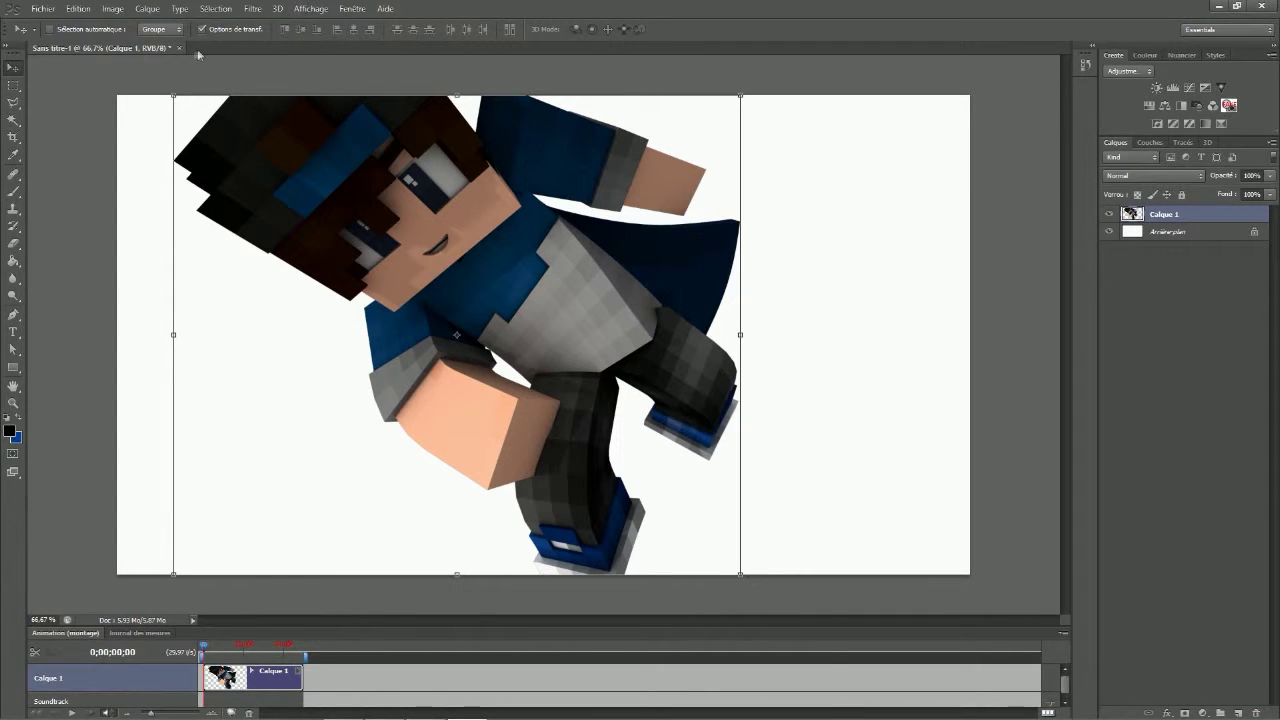
Step: Switch to Photoshop, delete the old render layer and convert the locked background into a normal layer
key("Delete")
double_click(1249, 215)
left_click(478, 156)
left_click(13, 85)
left_click(13, 71)
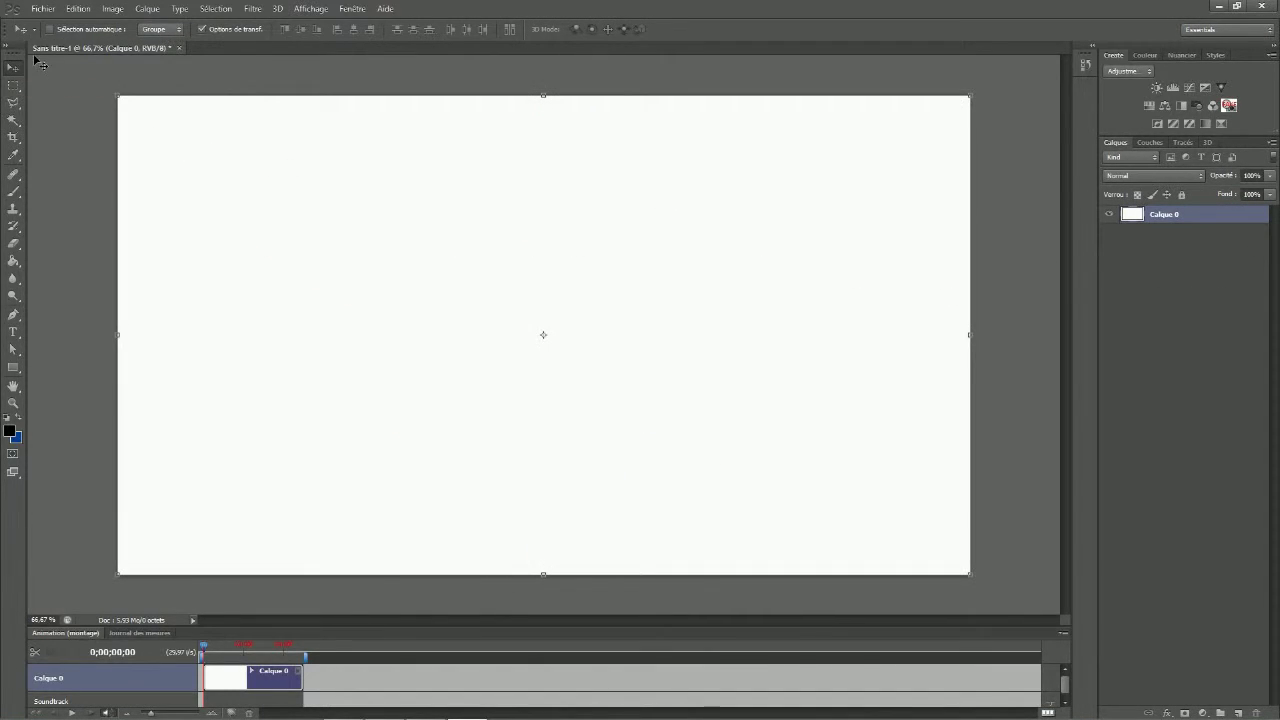
Step: Place the new 6.png render in the untitled document, enlarge it slightly and apply the transform
left_click(427, 706)
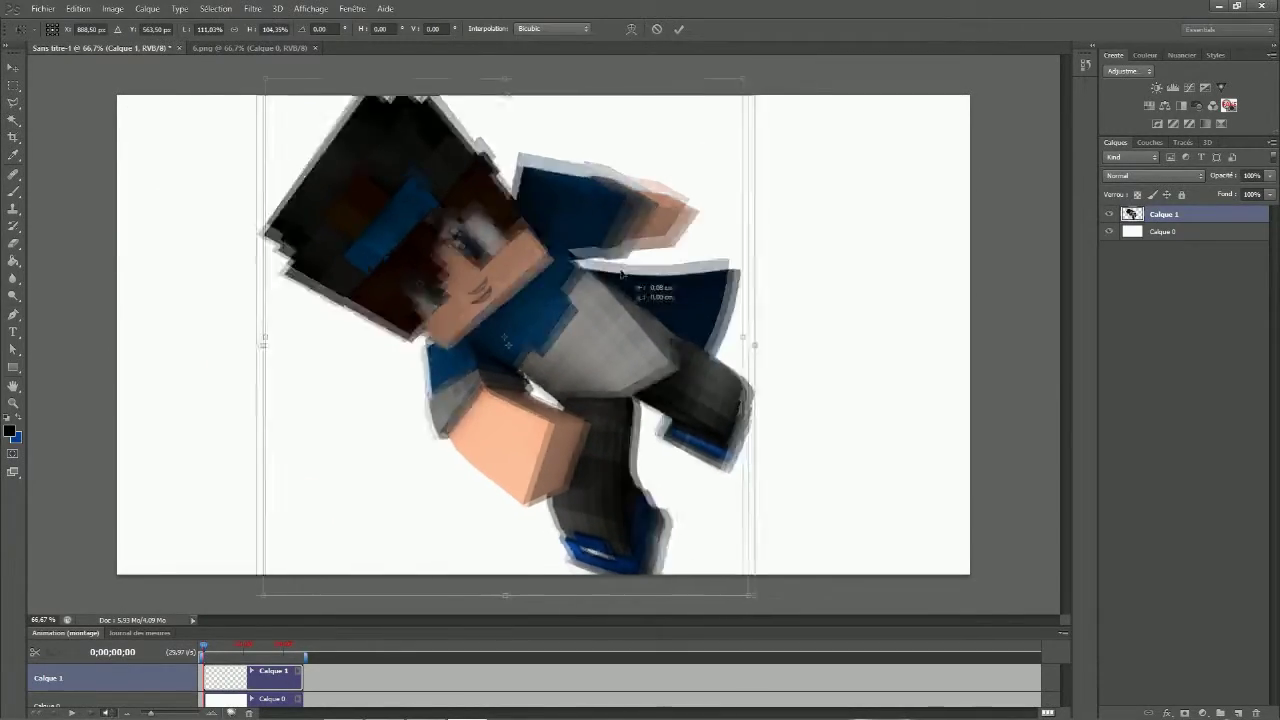
left_click(679, 34)
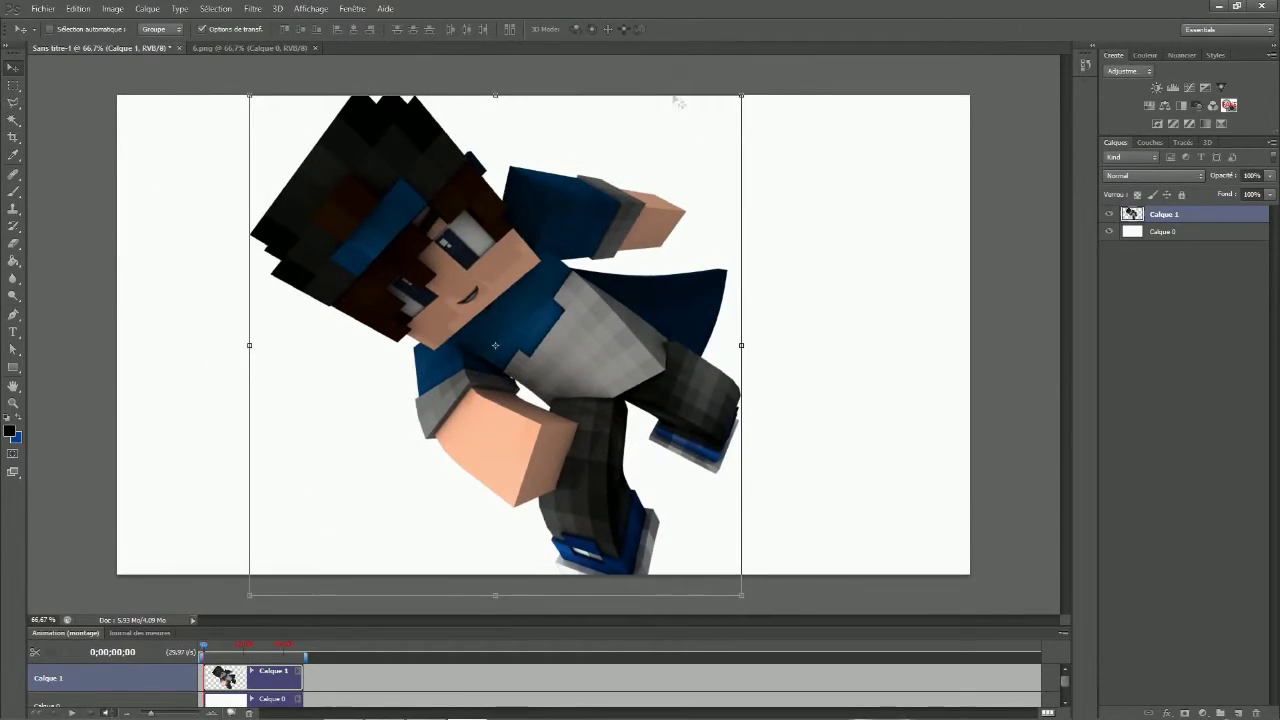
Step: Liquify the cape's outer edge into ragged folds with brush size 80 and pressure 100, set the pressure to 30 and apply the filter
left_click(253, 9)
left_click(290, 99)
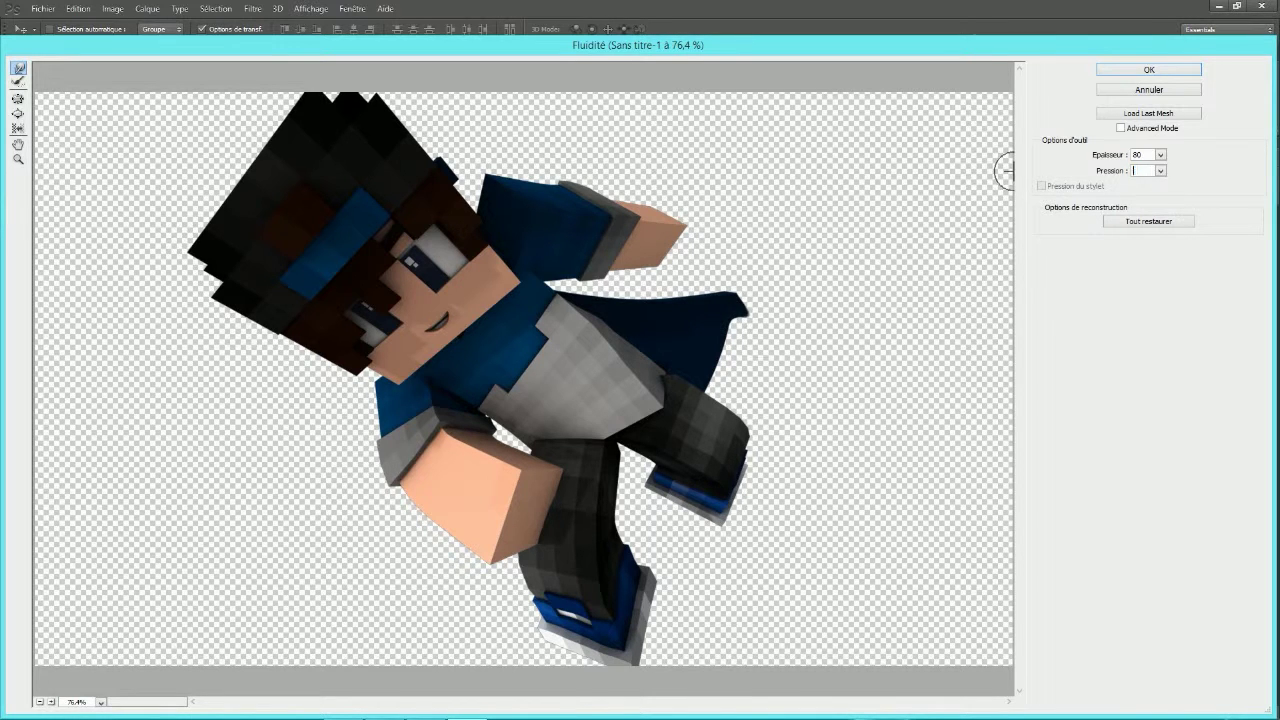
left_click(753, 317)
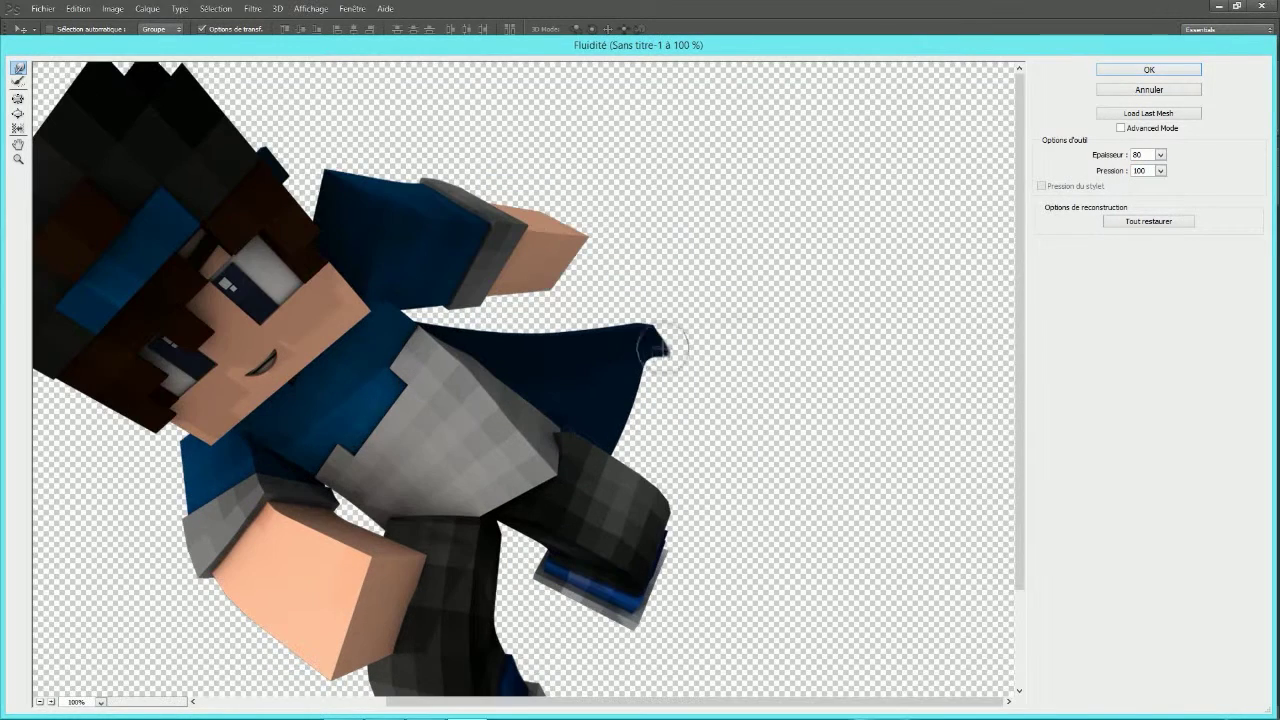
mouse_move(631, 433)
left_mouse_down()
mouse_move(630, 444)
mouse_move(642, 434)
left_mouse_up()
left_click_drag(677, 346, 663, 374)
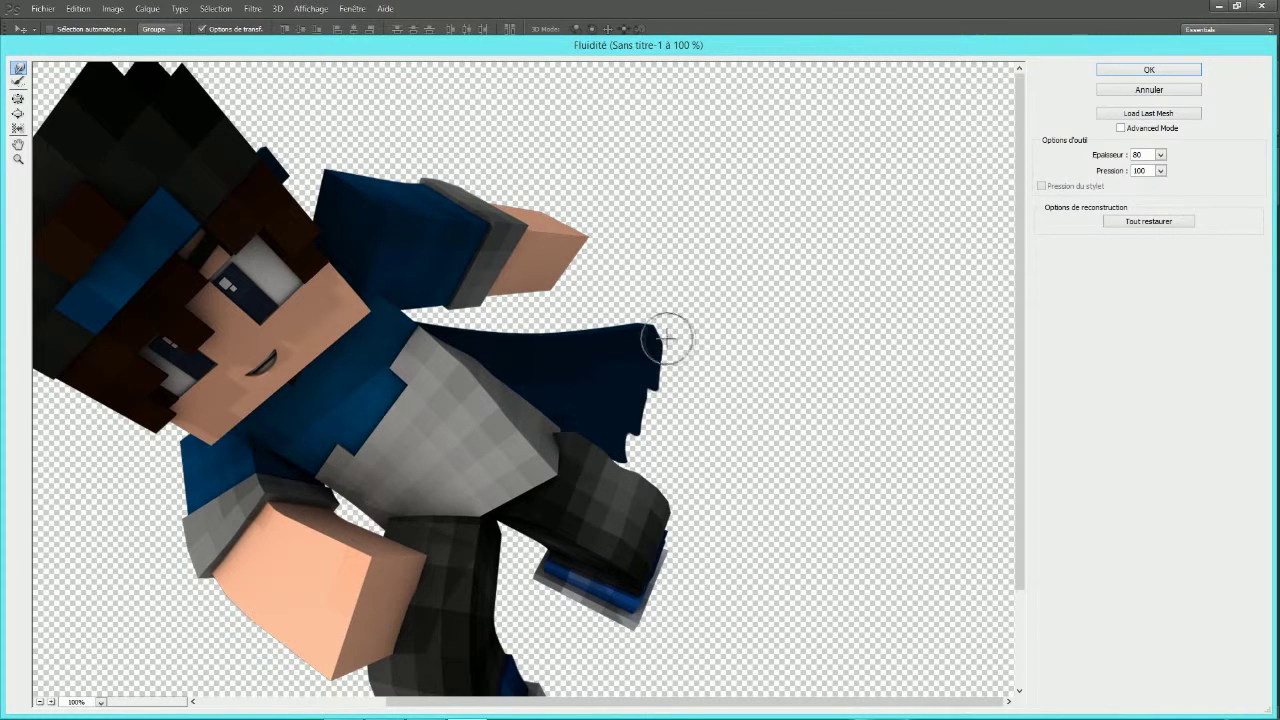
mouse_move(639, 320)
left_mouse_down()
mouse_move(620, 338)
mouse_move(592, 334)
left_mouse_up()
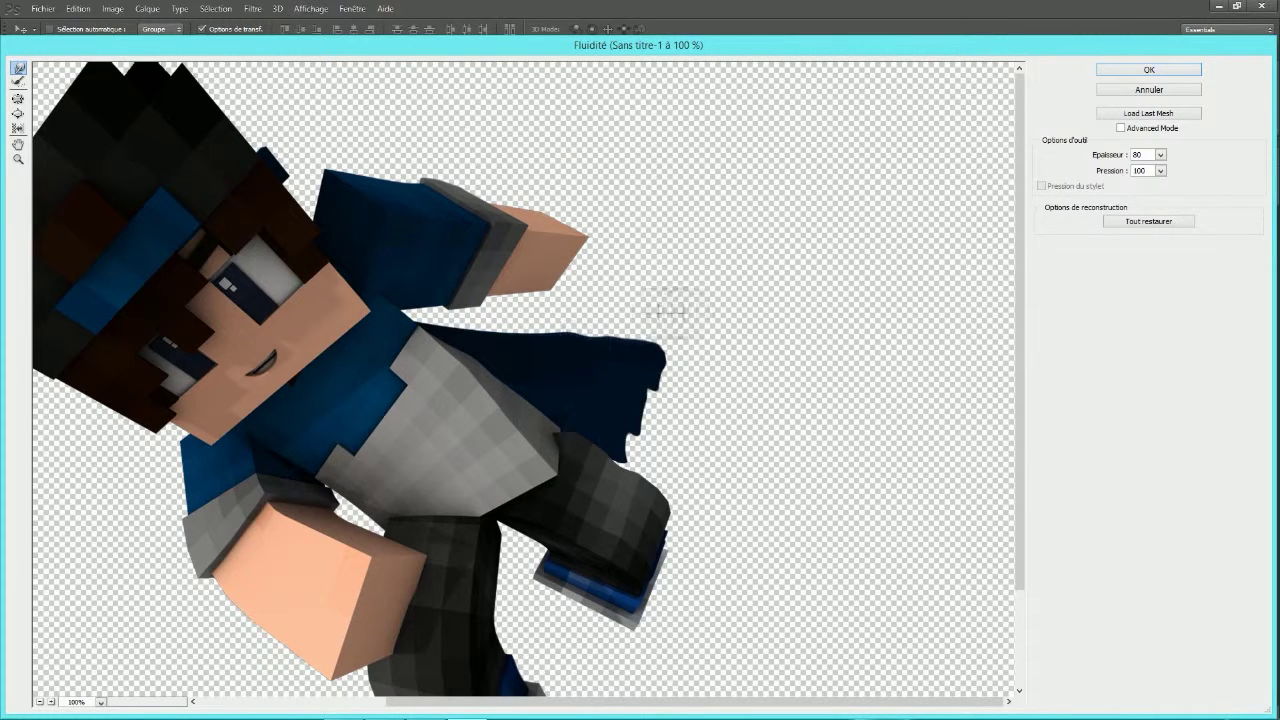
scroll(672, 313, "down", 1)
left_click(1148, 171)
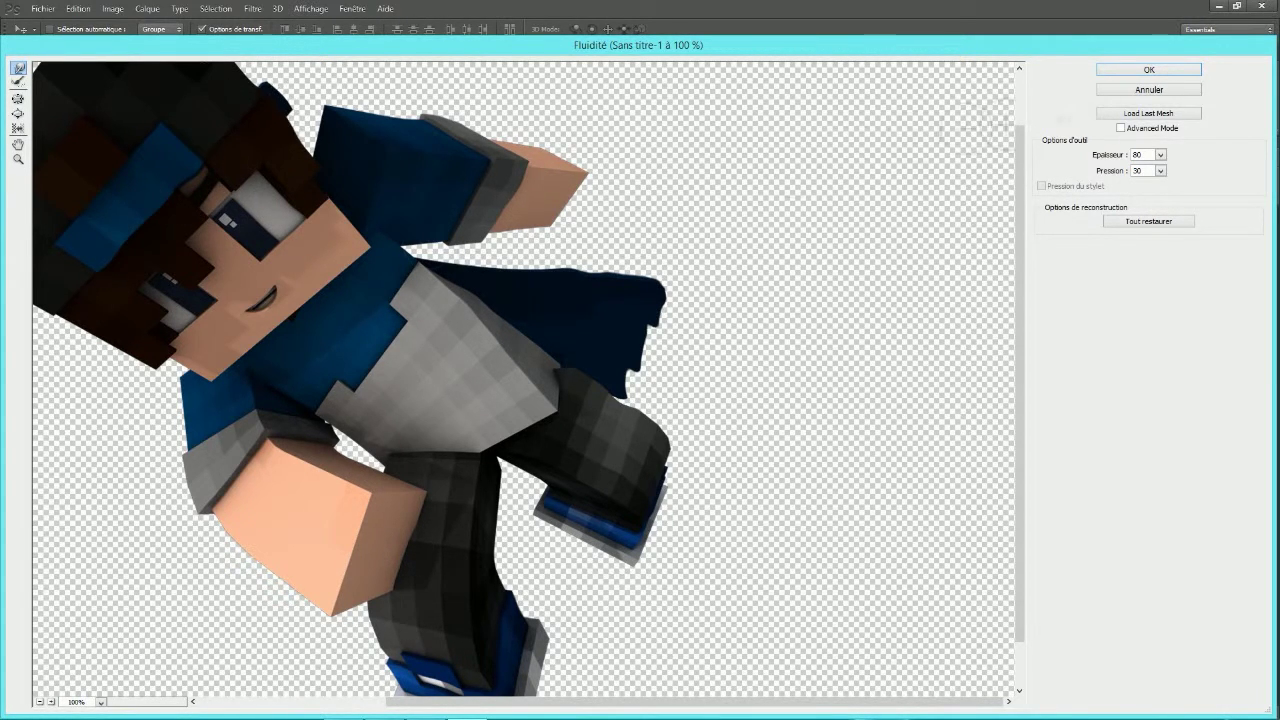
left_click(1148, 70)
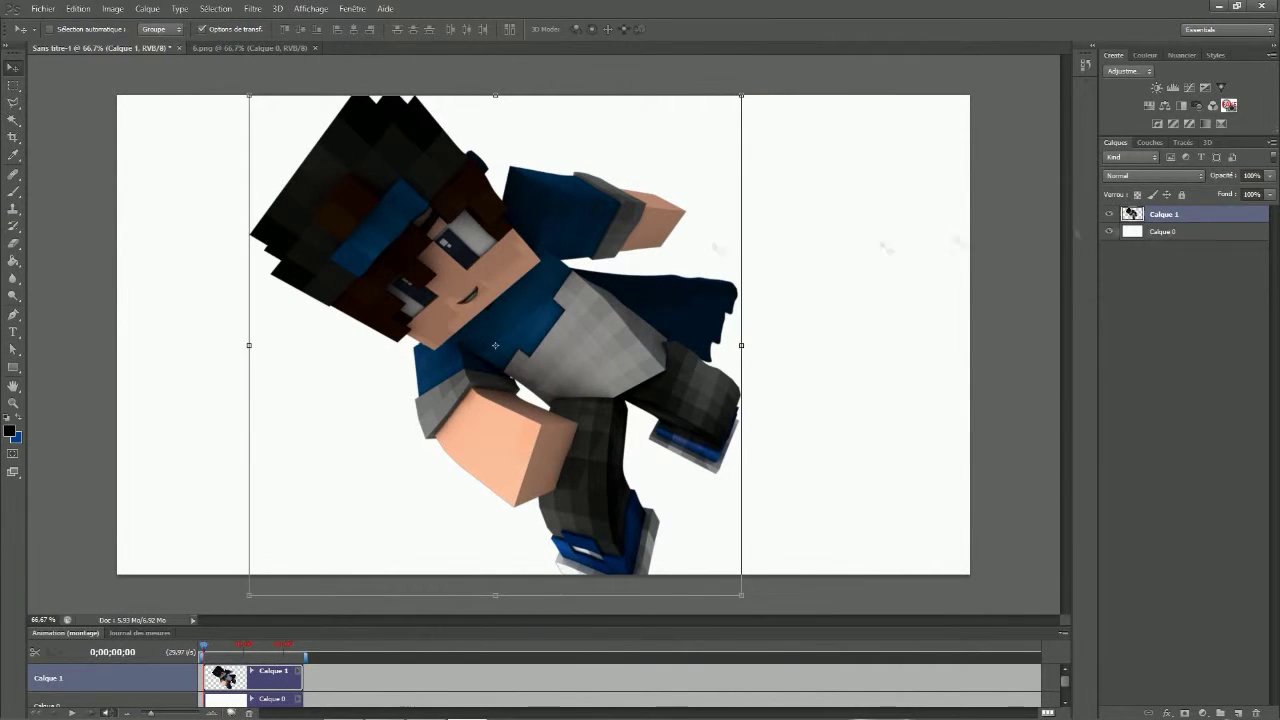
Step: Add a black-to-white gradient overlay to the render layer with Overlay (Incrustation) blending and about 66% opacity
double_click(1219, 219)
left_click(638, 519)
left_click(804, 379)
left_click(833, 193)
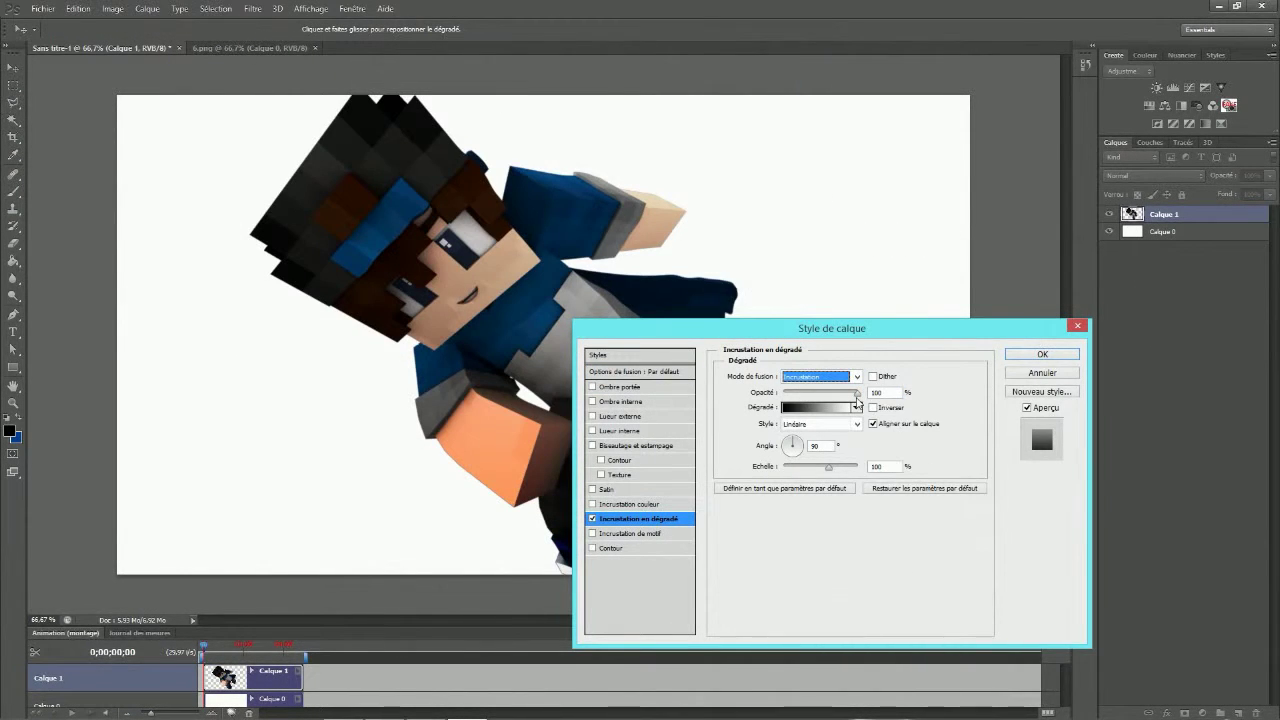
left_click_drag(844, 399, 835, 393)
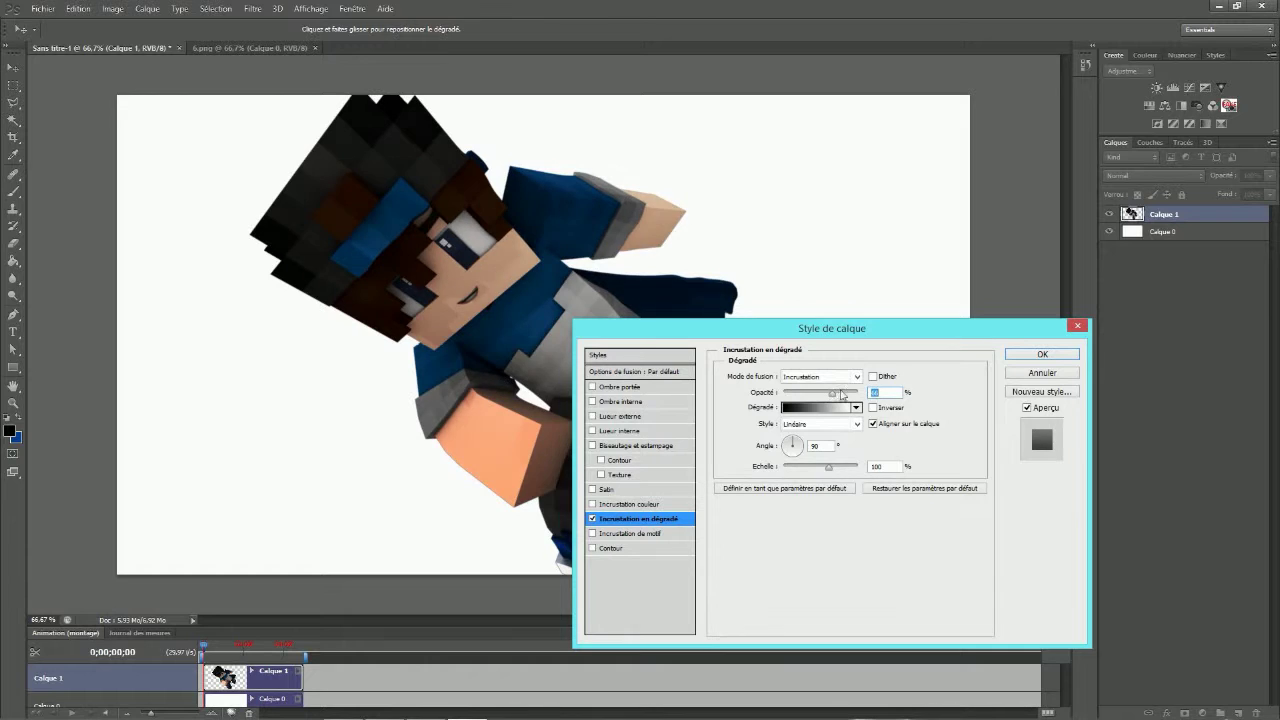
Step: Add a white Satin effect to the render layer with Overlay (Incrustation) blending and about 21% opacity
left_click(612, 490)
left_click(897, 377)
left_click(805, 261)
left_click(1127, 250)
left_click(833, 380)
left_click(833, 193)
left_click_drag(816, 395, 803, 399)
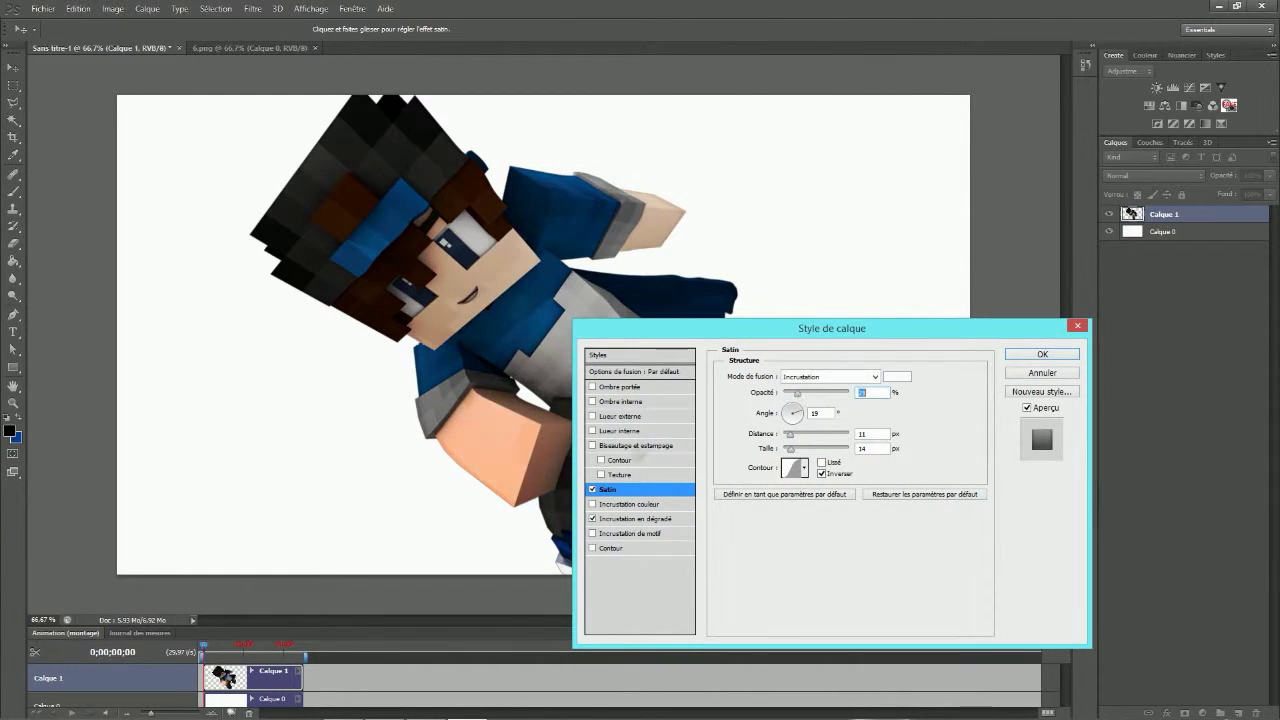
Step: Add an inner glow to the render layer with 0% choke and a size of about 10 px
left_click(620, 430)
left_click(593, 431)
left_click(593, 431)
left_click_drag(787, 508, 828, 509)
mouse_move(784, 493)
left_mouse_down()
mouse_move(831, 495)
mouse_move(783, 495)
left_mouse_up()
left_click_drag(828, 508, 790, 507)
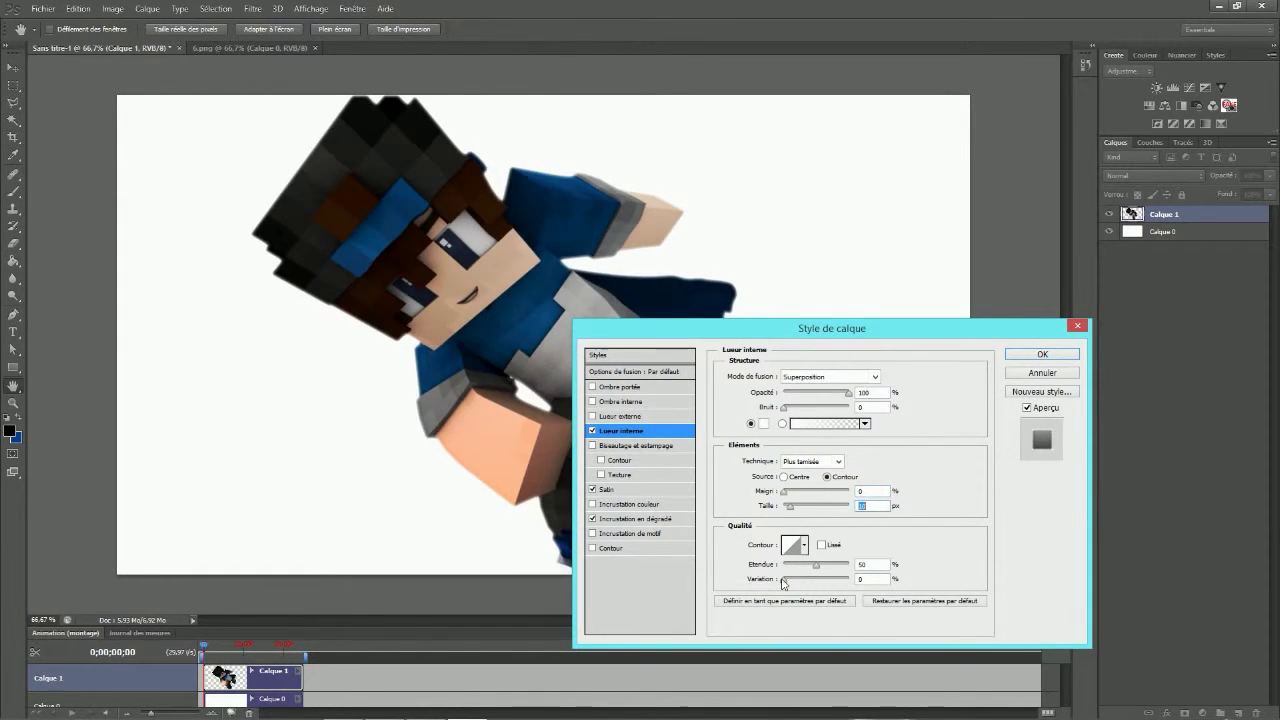
Step: Add a bright blue color overlay to the render layer, change its blend mode, lower its opacity and apply the layer style
left_click(632, 504)
left_click(897, 377)
left_click(809, 289)
left_click_drag(988, 360, 988, 332)
left_click(968, 268)
left_click(1126, 249)
left_click(830, 377)
left_click(819, 149)
scroll(826, 369, "down", 4)
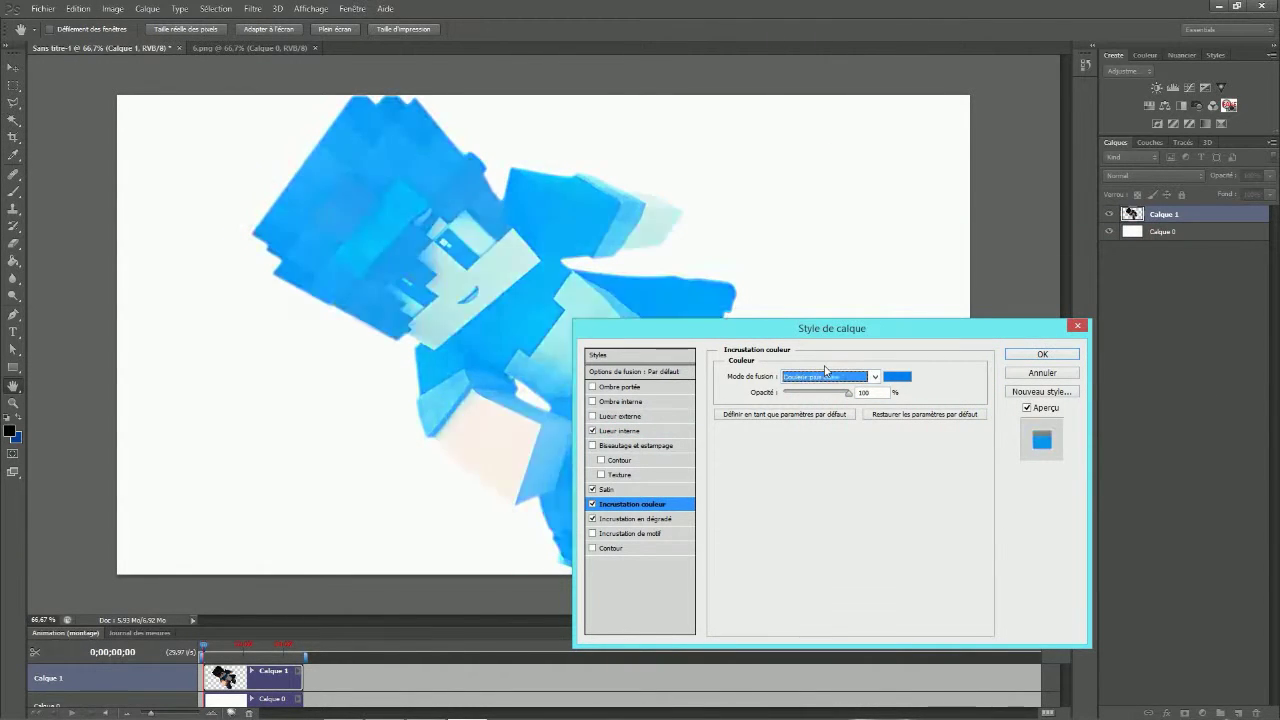
left_click_drag(821, 396, 804, 396)
left_click(1016, 356)
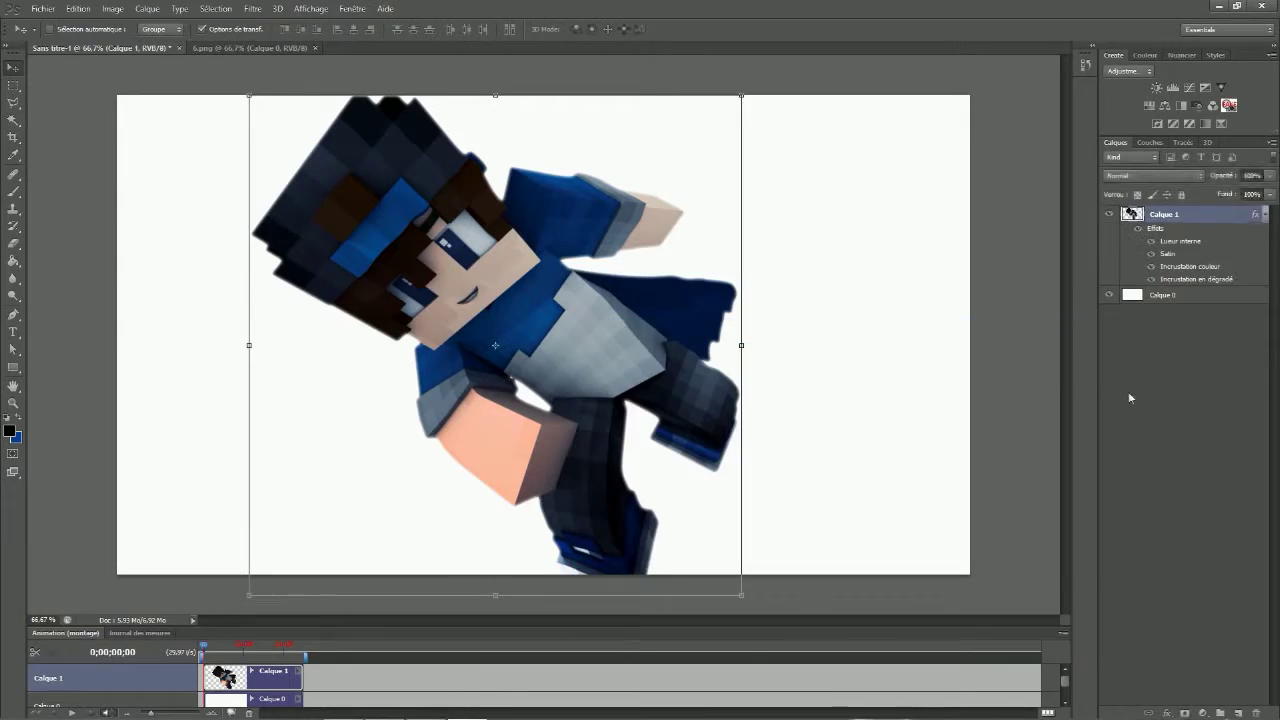
Step: Collapse the effects list of the Calque 1 layer and duplicate the layer
left_click(1128, 393)
left_click(1265, 214)
left_click(1191, 218)
key("ctrl+j")
Step: Apply the Glowing Edges (Contour lumineux) filter to the duplicate with width 6, brightness 20 and smoothness 15
left_click(253, 9)
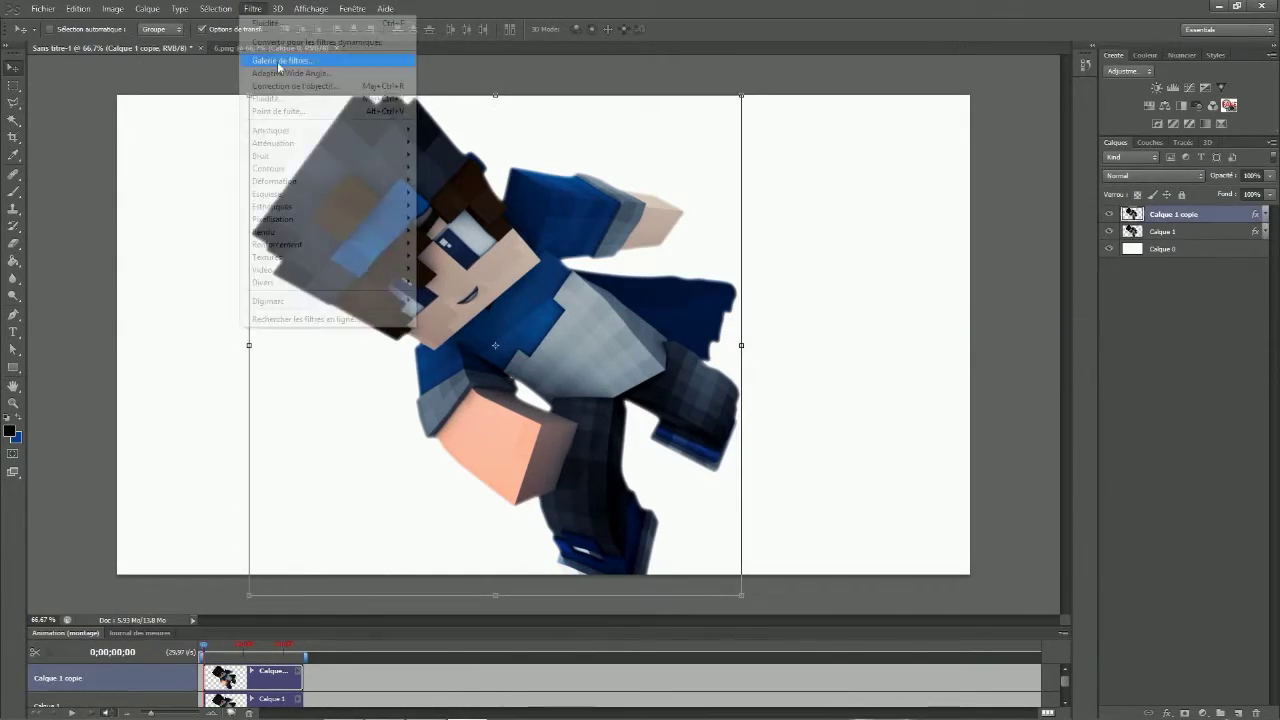
left_click(279, 62)
left_click(1160, 304)
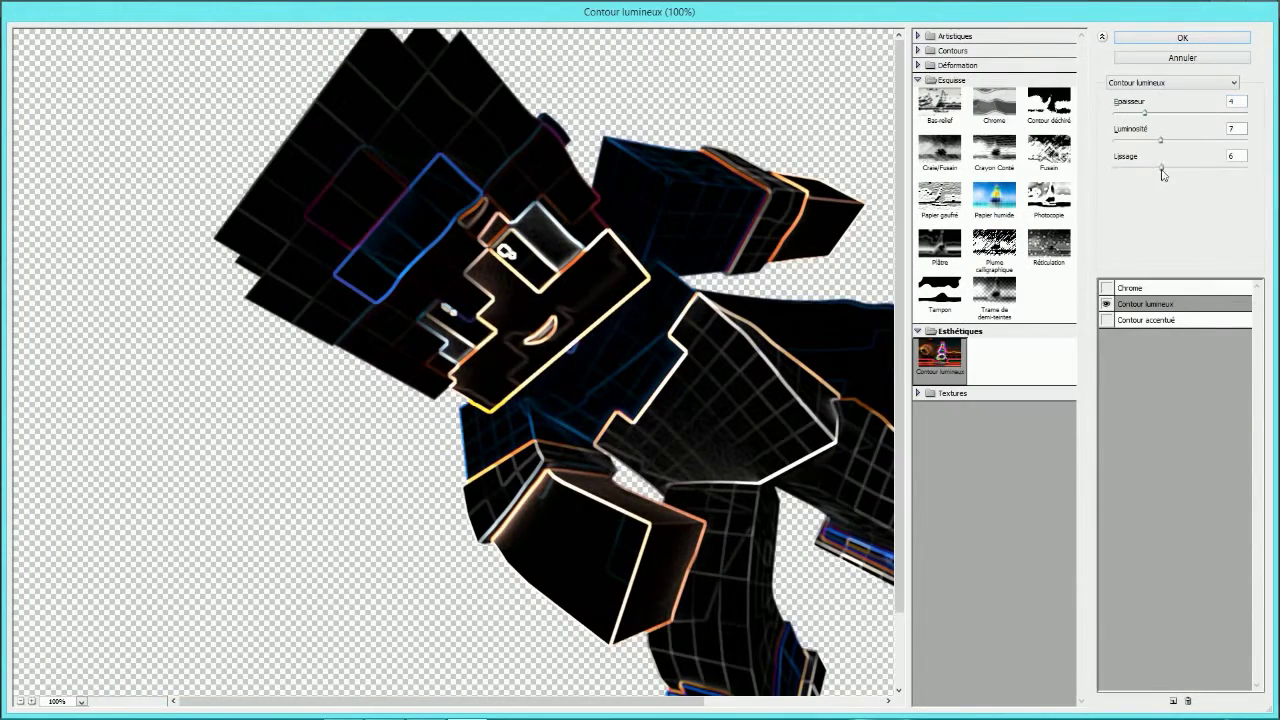
left_click_drag(1247, 114, 1166, 114)
left_click_drag(1161, 168, 1247, 168)
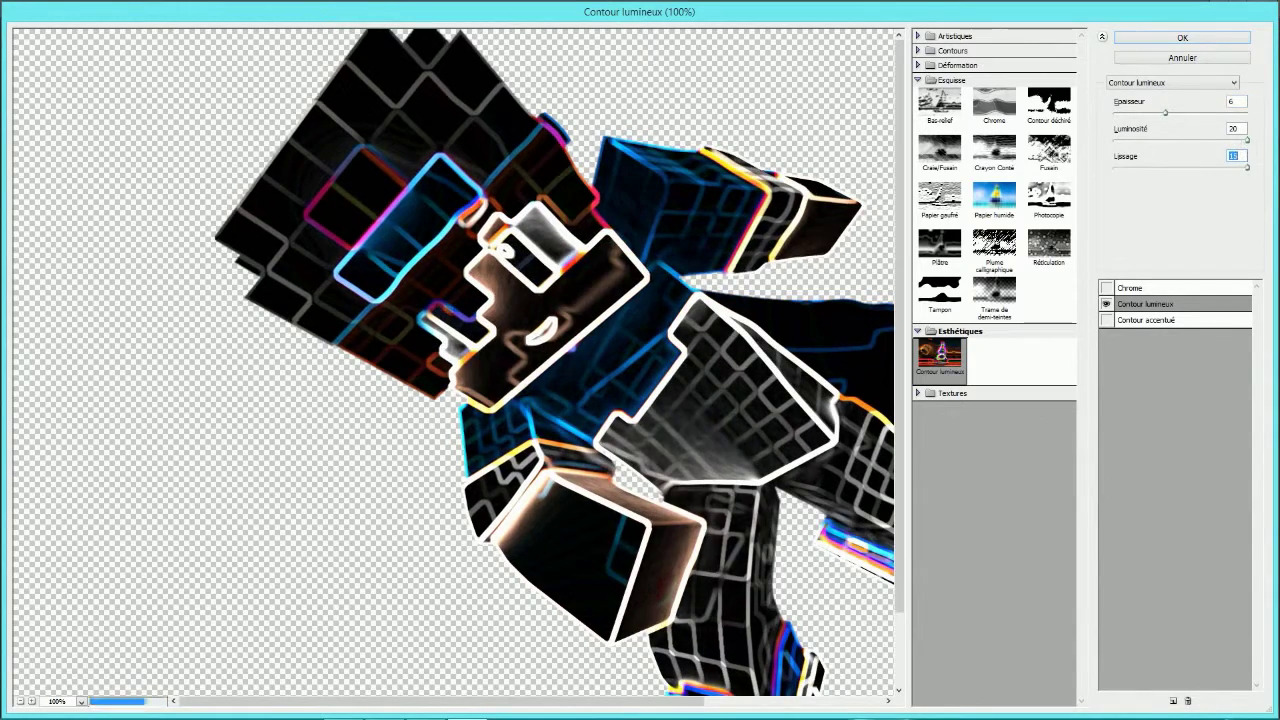
left_click(1170, 38)
Step: Set the filtered duplicate's blend mode to Overlay (Incrustation) and lower its opacity
left_click(1150, 175)
left_click(1133, 350)
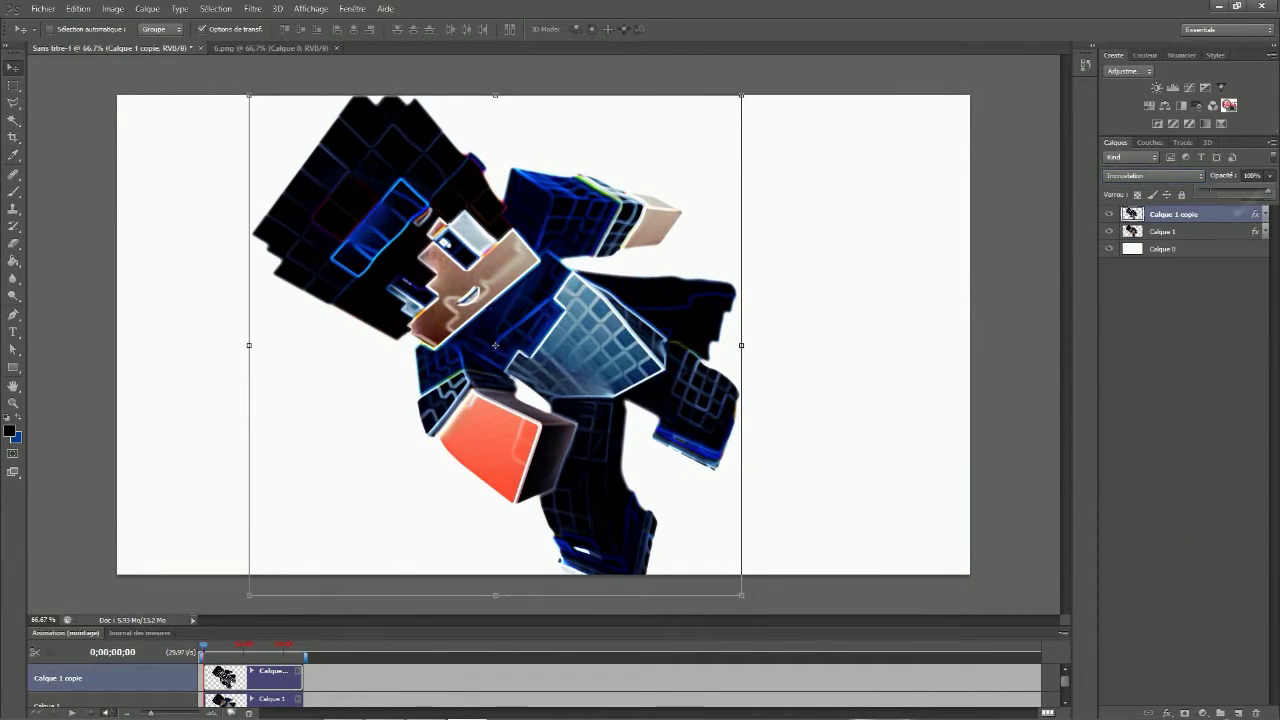
left_click_drag(1268, 192, 1207, 195)
left_click(1194, 311)
Step: Merge the filtered duplicate with Calque 1 and duplicate the merged layer
left_click(1200, 215)
left_click(1197, 233, "ctrl")
key("ctrl+e")
key("ctrl+j")
Step: In the Filter Gallery, turn off Glowing Edges for the new duplicate, turn on Accented Edges (Contour accentué) and select that effect
left_click(252, 8)
left_click(284, 60)
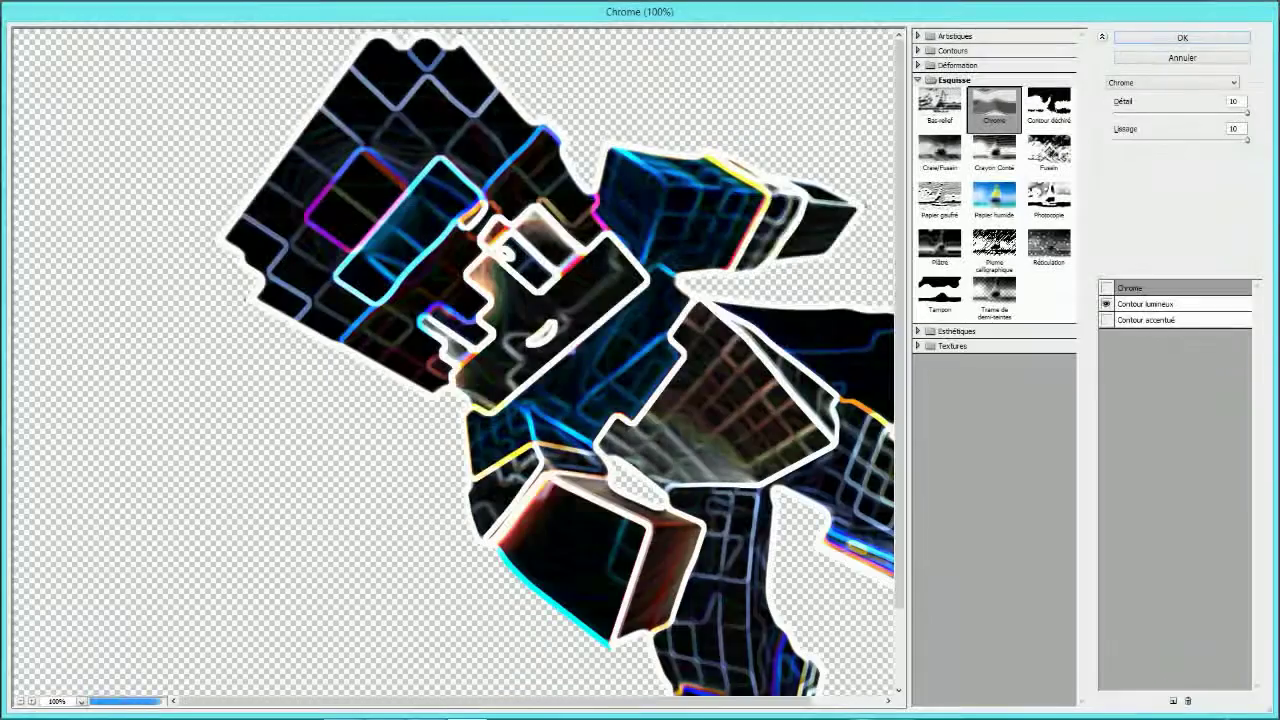
left_click(1106, 304)
left_click(1106, 320)
left_click_drag(1246, 112, 1197, 114)
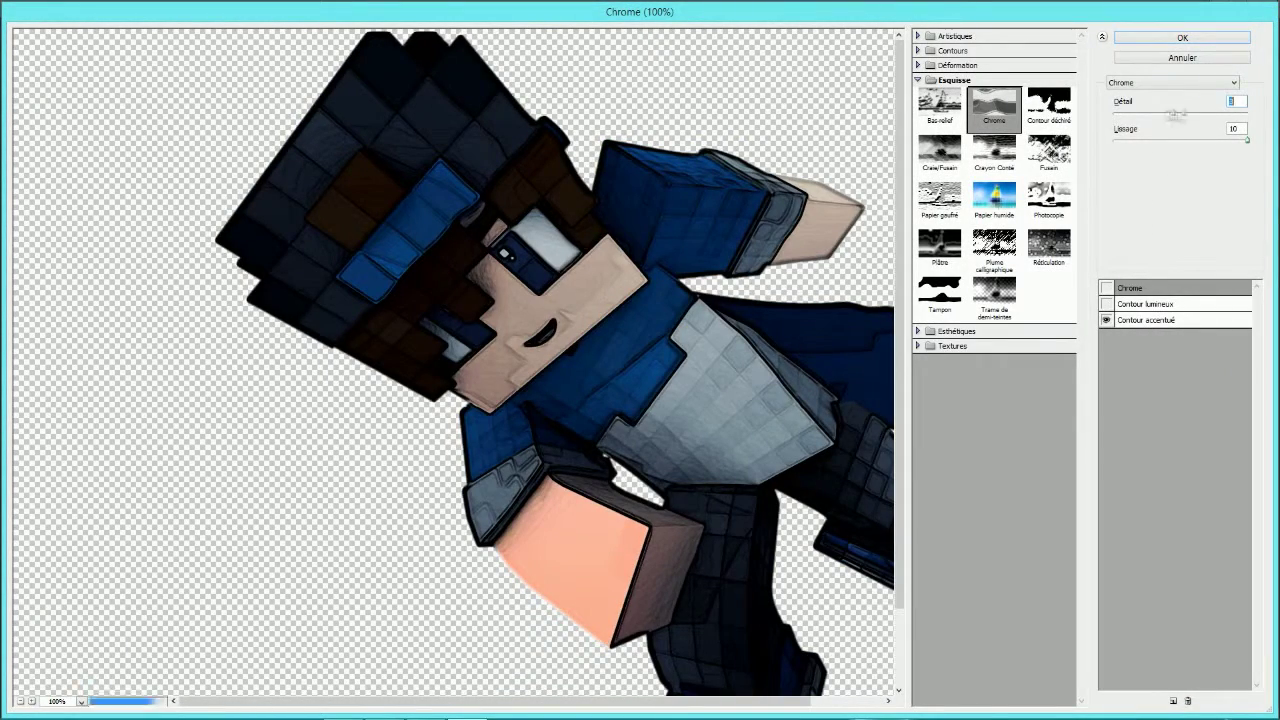
left_click(1150, 319)
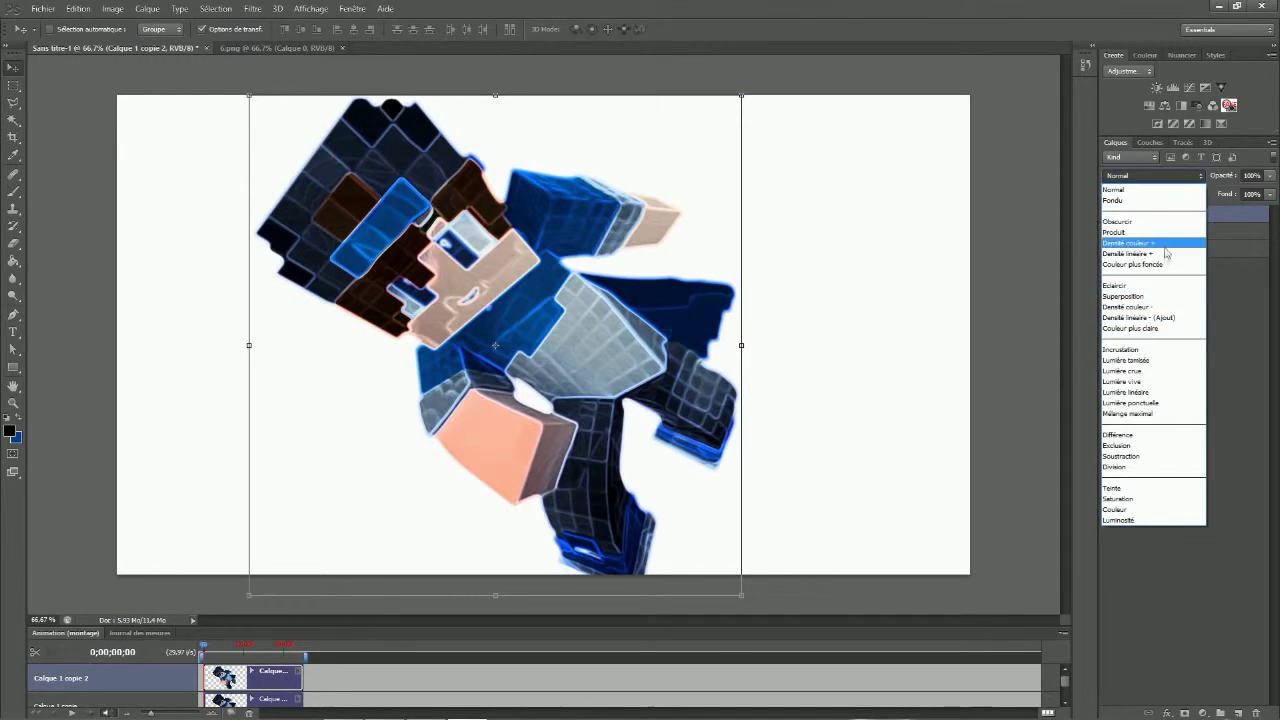
Step: Try a range of blend modes on the filtered duplicate, Calque 1 copie 2, to compare their effects
left_click(1163, 249)
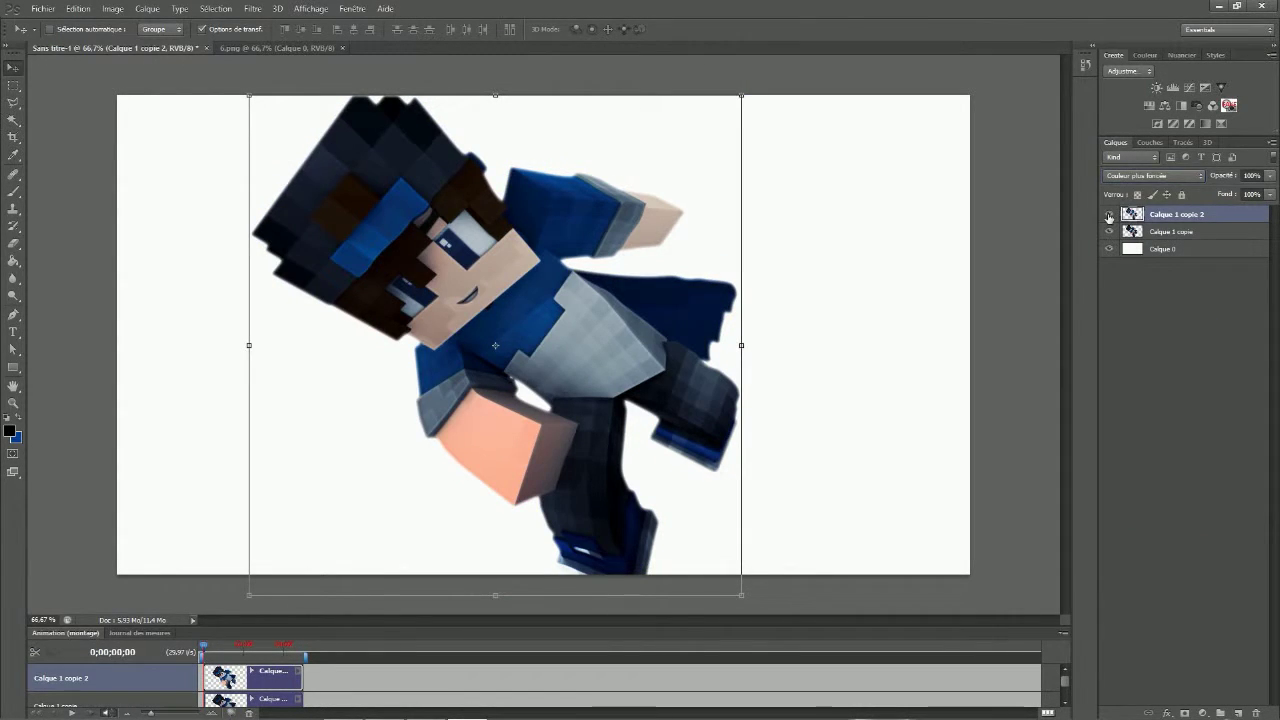
left_click(1155, 175)
left_click(1143, 277)
key("Down")
key("Down")
key("Down")
key("Down")
key("Down")
key("Down")
key("Down")
key("Down")
key("Down")
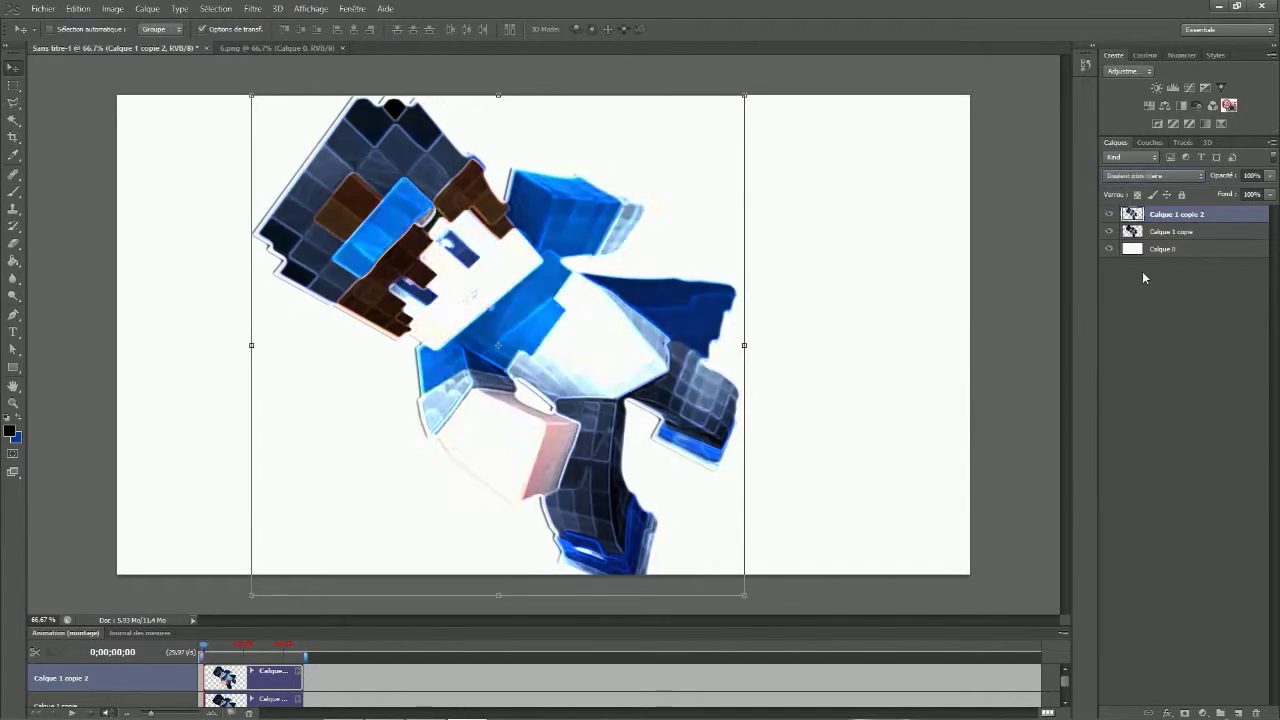
key("shift+plus")
key("shift+plus")
key("shift+plus")
key("shift+plus")
key("shift+plus")
key("shift+plus")
key("shift+plus")
key("shift+plus")
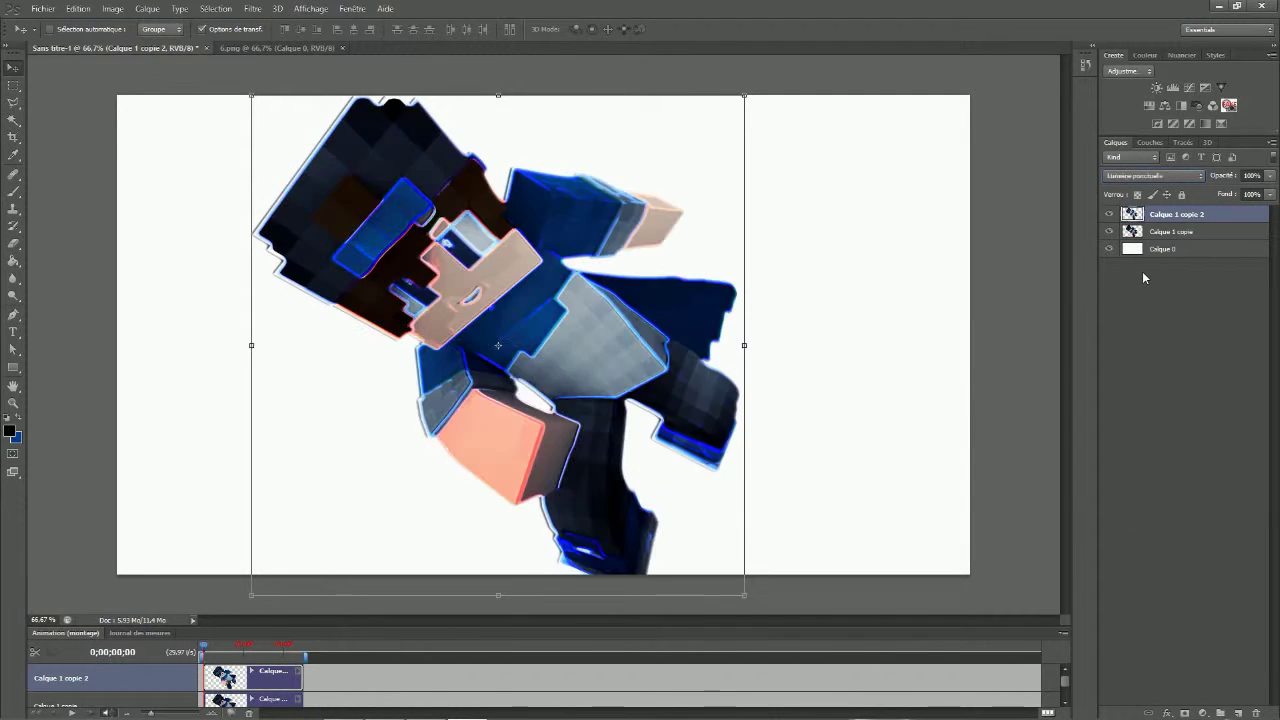
key("Up")
key("Up")
key("Up")
key("Up")
key("Up")
key("Up")
key("Up")
key("Up")
key("Up")
key("Up")
key("Up")
key("Up")
key("Up")
key("Up")
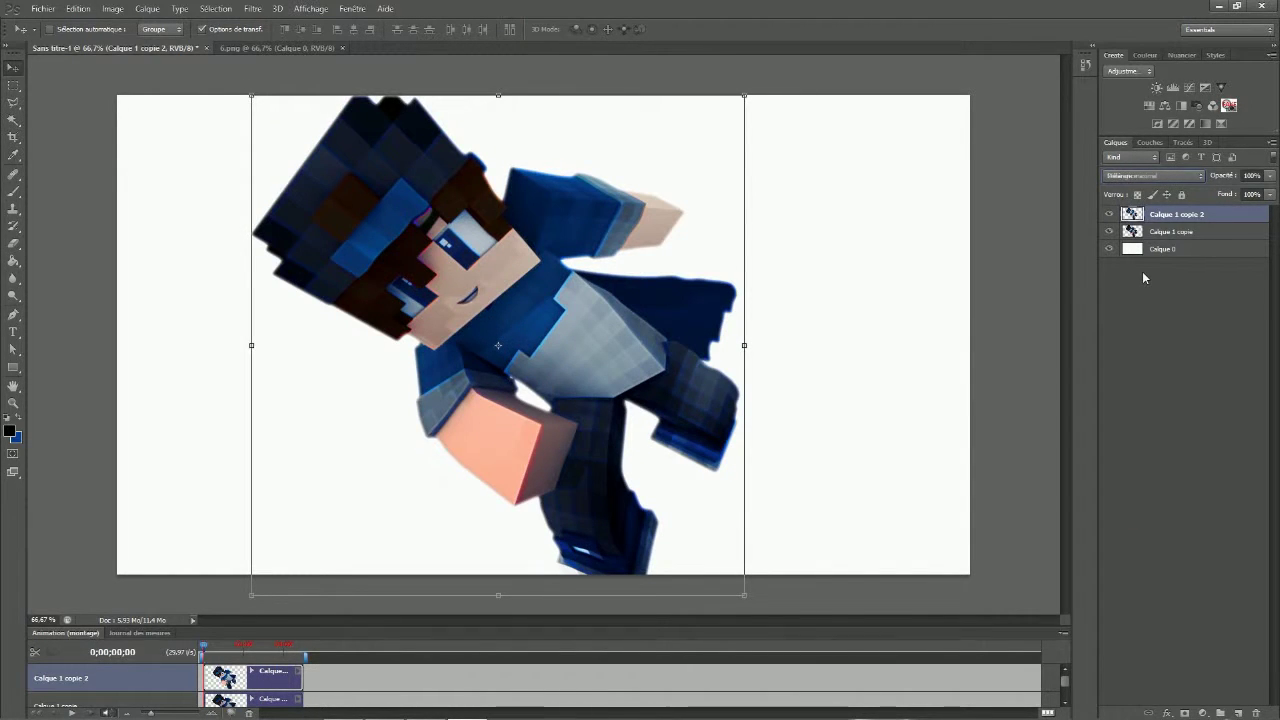
Step: Set Calque 1 copie 2 to the Overlay (Incrustation) blend mode, lower its opacity, and compare the character with and without it
key("Down")
key("Down")
left_click(1270, 176)
left_click_drag(1268, 192, 1218, 194)
left_click(1230, 336)
left_click(1172, 232)
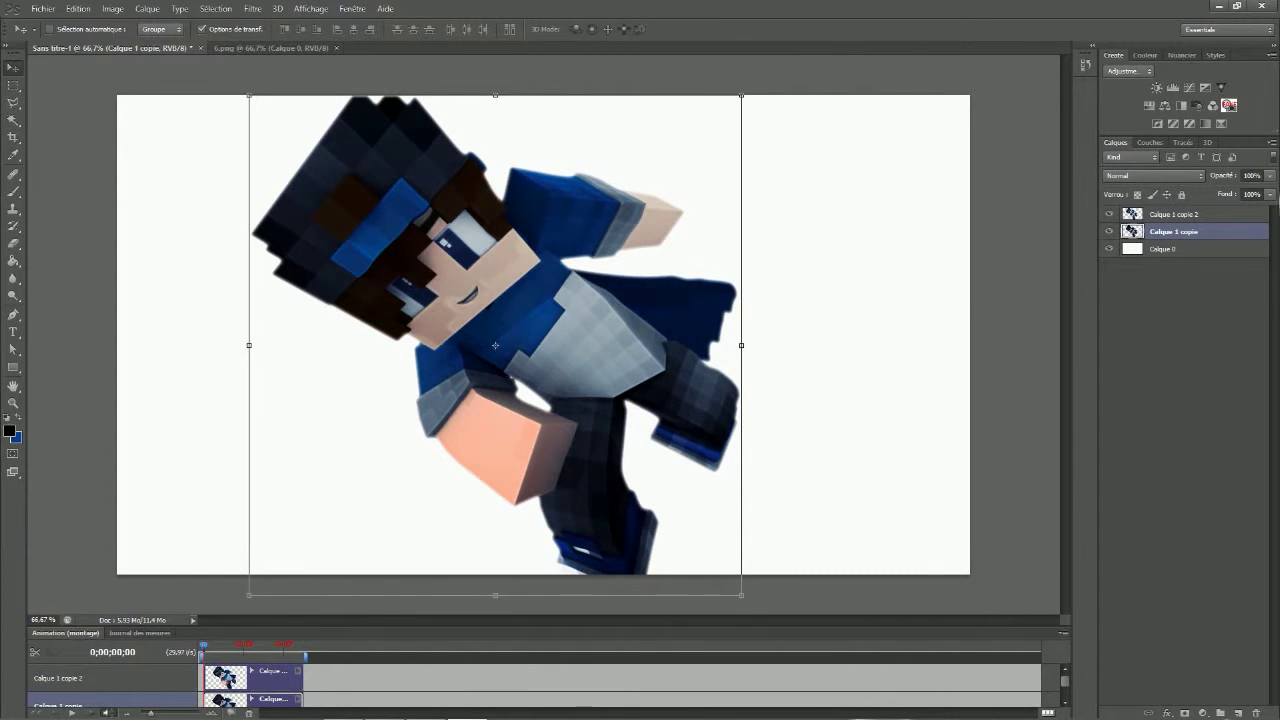
left_click(1180, 215)
left_click(1190, 320)
left_click(1110, 215)
left_click(1110, 215)
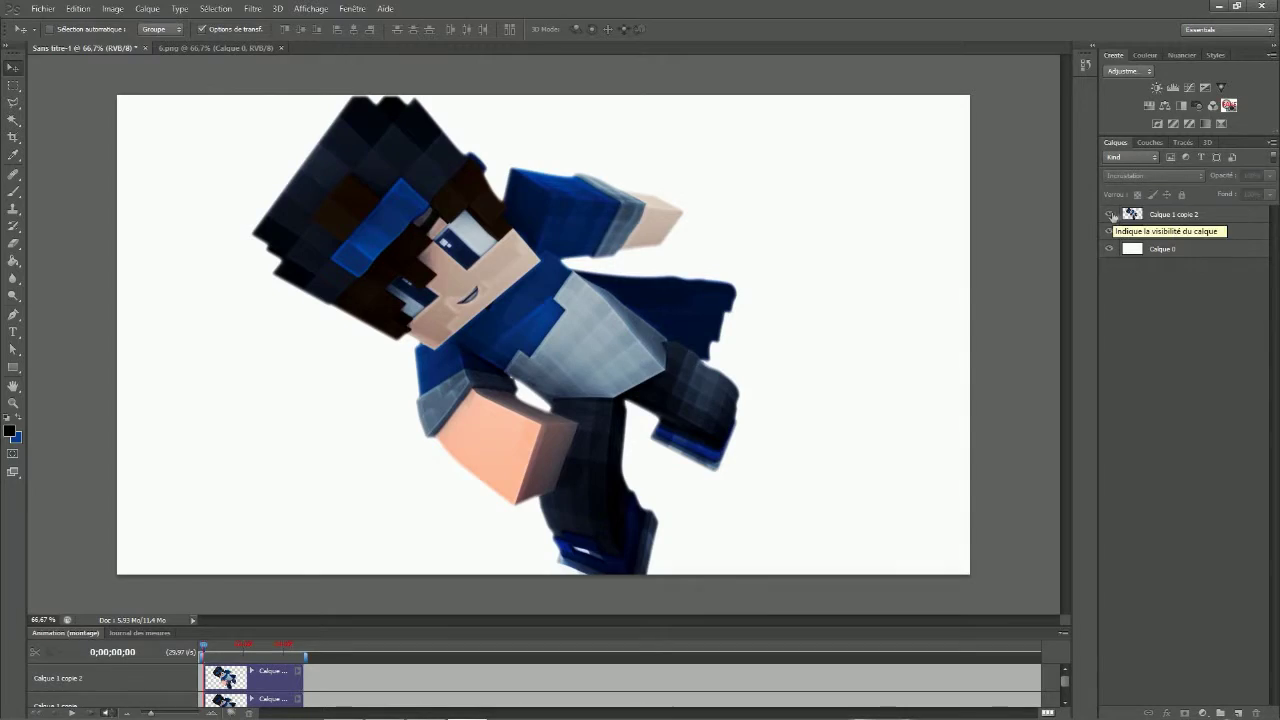
Step: Merge Calque 1 copie 2 with Calque 1 copie and duplicate the merged layer
left_click(1185, 216)
left_click(1200, 271)
left_click(1197, 216)
left_click(1197, 229, "ctrl")
key("ctrl+e")
key("ctrl+j")
Step: Apply the Plastic Wrap (Emballage plastique) filter to the duplicate, with Accented Edges (Contour accentué) turned off
left_click(252, 9)
left_click(286, 60)
left_click(952, 36)
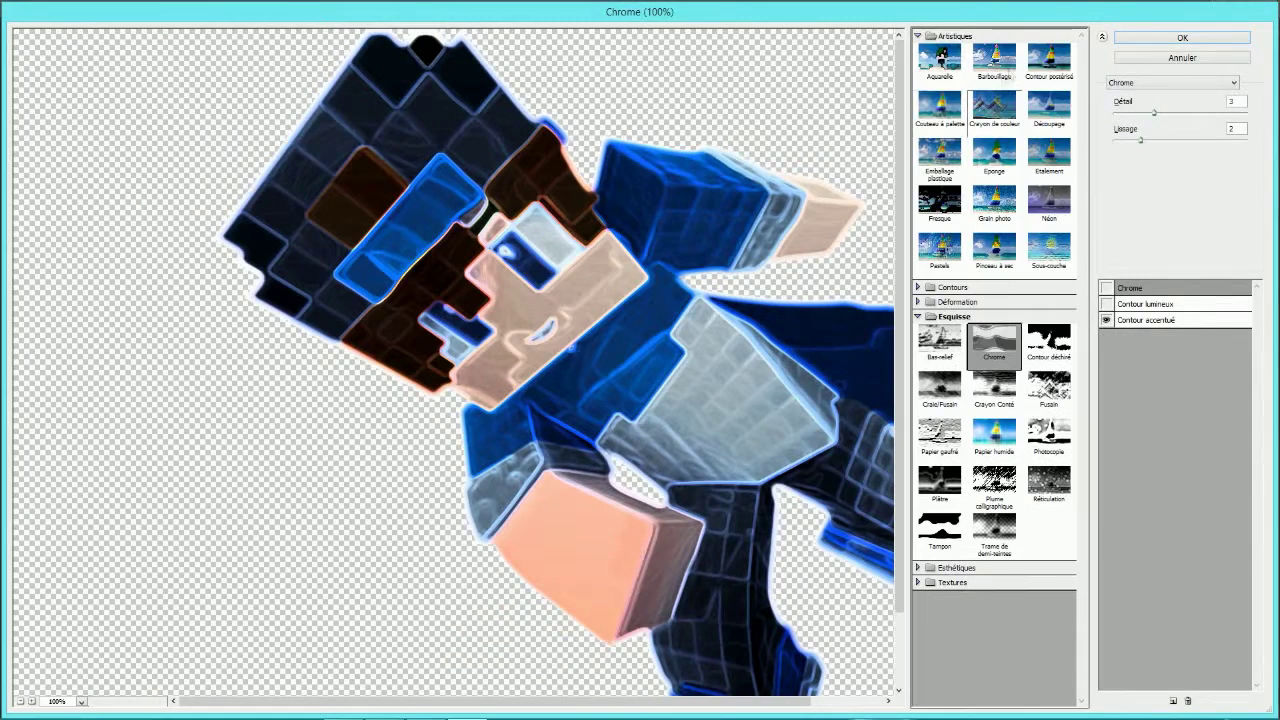
left_click(940, 154)
left_click(1106, 320)
left_click(1182, 38)
Step: Set Calque 1 copie 3 to the Overlay (Incrustation) blend mode at 11% opacity
left_click(1154, 176)
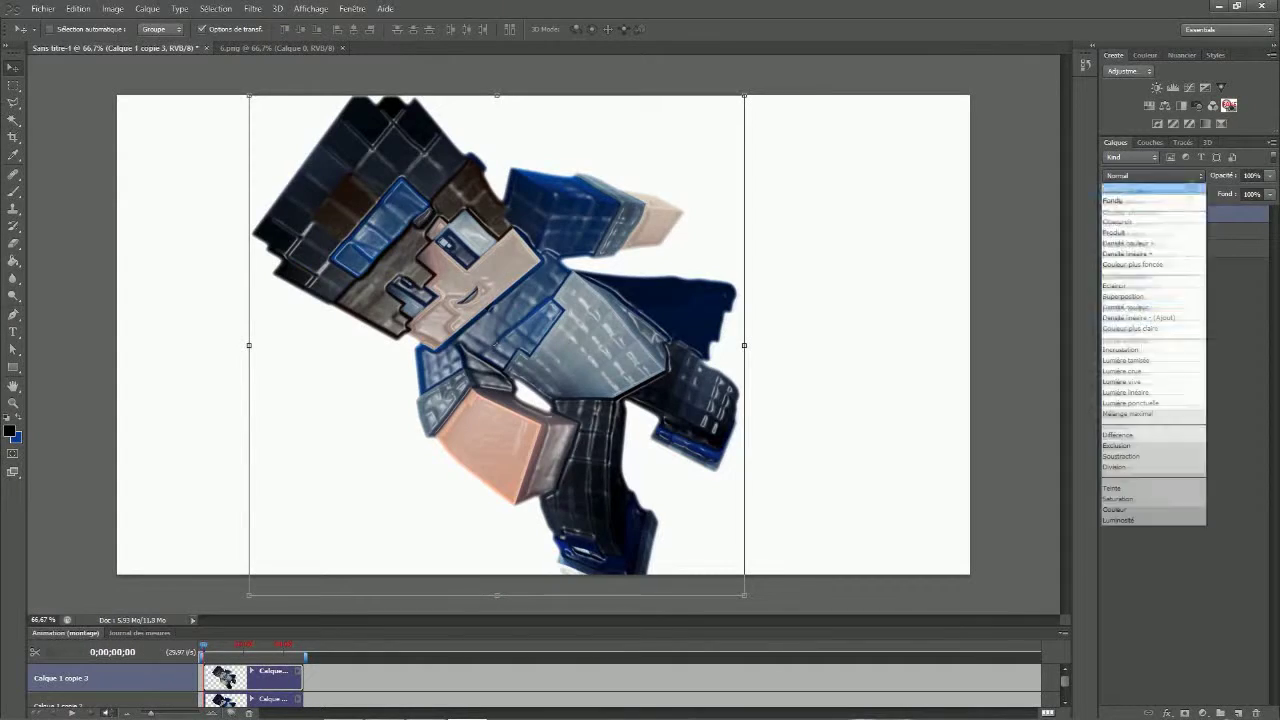
left_click(1140, 344)
left_click(1219, 192)
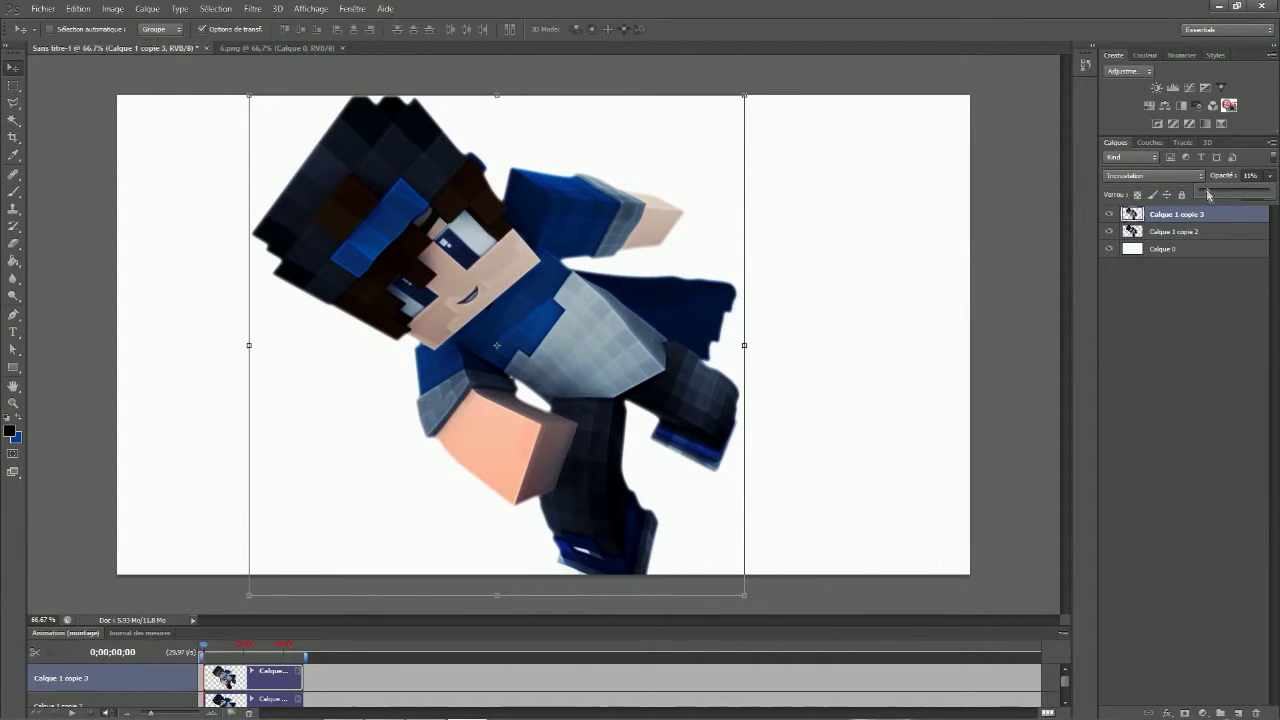
Step: Soften the plastic effect on the character's face with the Eraser at 50% opacity
left_click(13, 243)
right_click(478, 279)
left_click(503, 372)
left_click(459, 289)
mouse_move(459, 289)
left_mouse_down()
mouse_move(430, 255)
mouse_move(464, 213)
left_mouse_up()
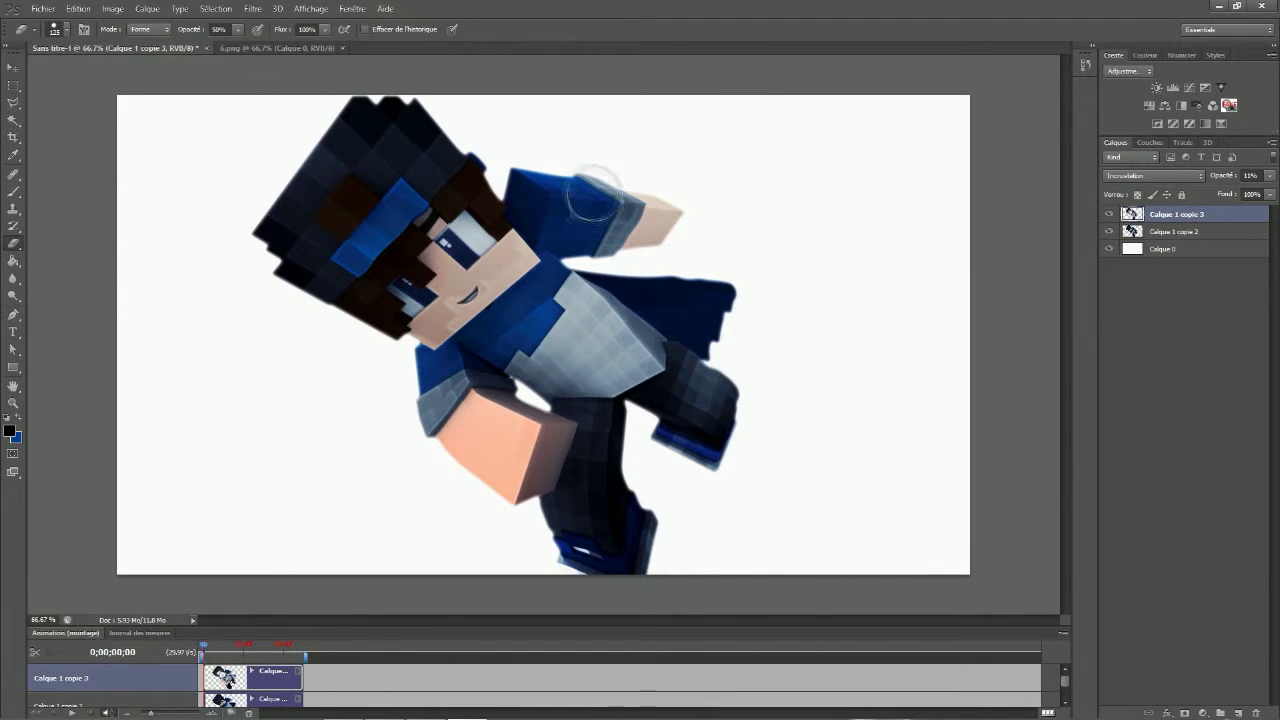
Step: Merge Calque 1 copie 3 with Calque 1 copie 2 and duplicate the result
left_click(1240, 233)
left_click(1242, 222, "ctrl")
key("ctrl+e")
key("ctrl+j")
Step: Apply a horizontal Motion Blur with distance 130 and angle 0 to the duplicate and place it beneath Calque 1 copie 3
left_click(252, 9)
mouse_move(309, 144)
left_click(455, 222)
left_click_drag(720, 376, 716, 373)
left_click_drag(669, 412, 659, 412)
type("130")
key("Tab")
type("0")
key("Return")
left_click_drag(1205, 226, 1213, 237)
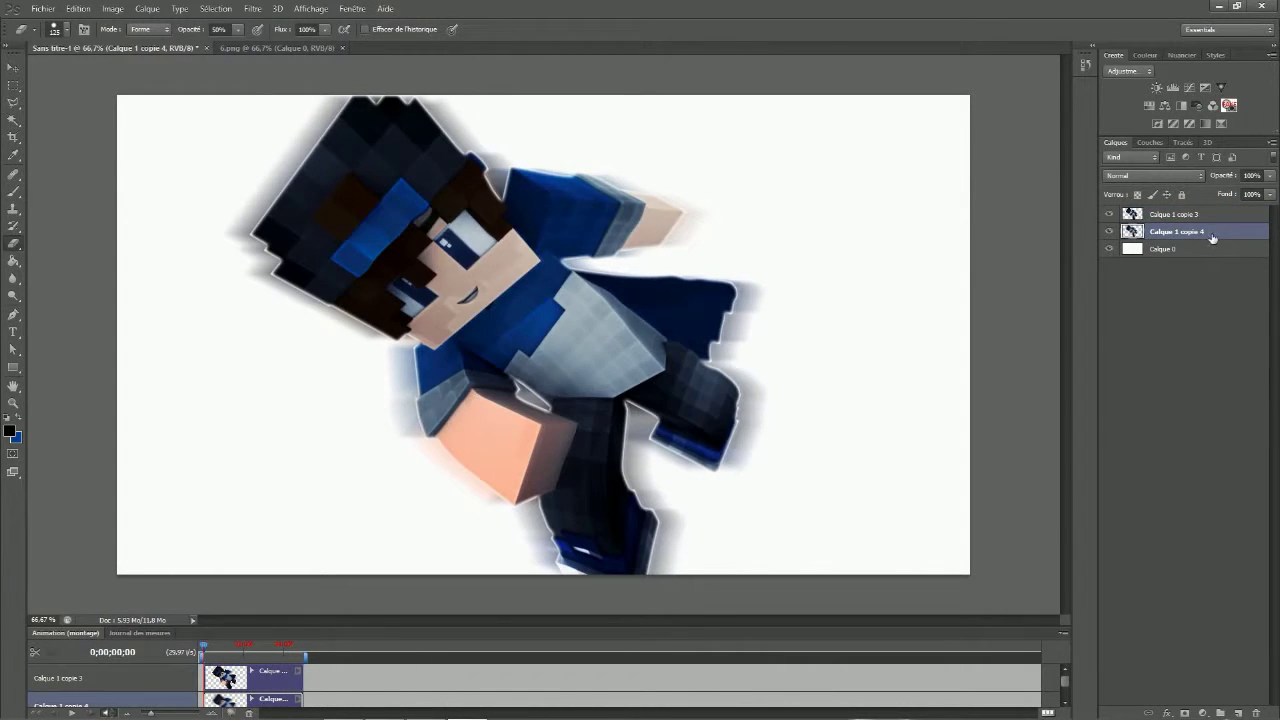
left_click(1110, 215)
left_click(1111, 216)
Step: Add a white Outer Glow (Lueur externe) to Calque 1 copie 3 in Overlay mode at 100% opacity, with an increased size
double_click(1253, 218)
left_click(649, 423)
left_click(764, 425)
left_click(794, 249)
left_click(1146, 244)
left_click_drag(833, 394, 852, 394)
left_click(839, 378)
left_click(836, 194)
left_click_drag(787, 493, 826, 495)
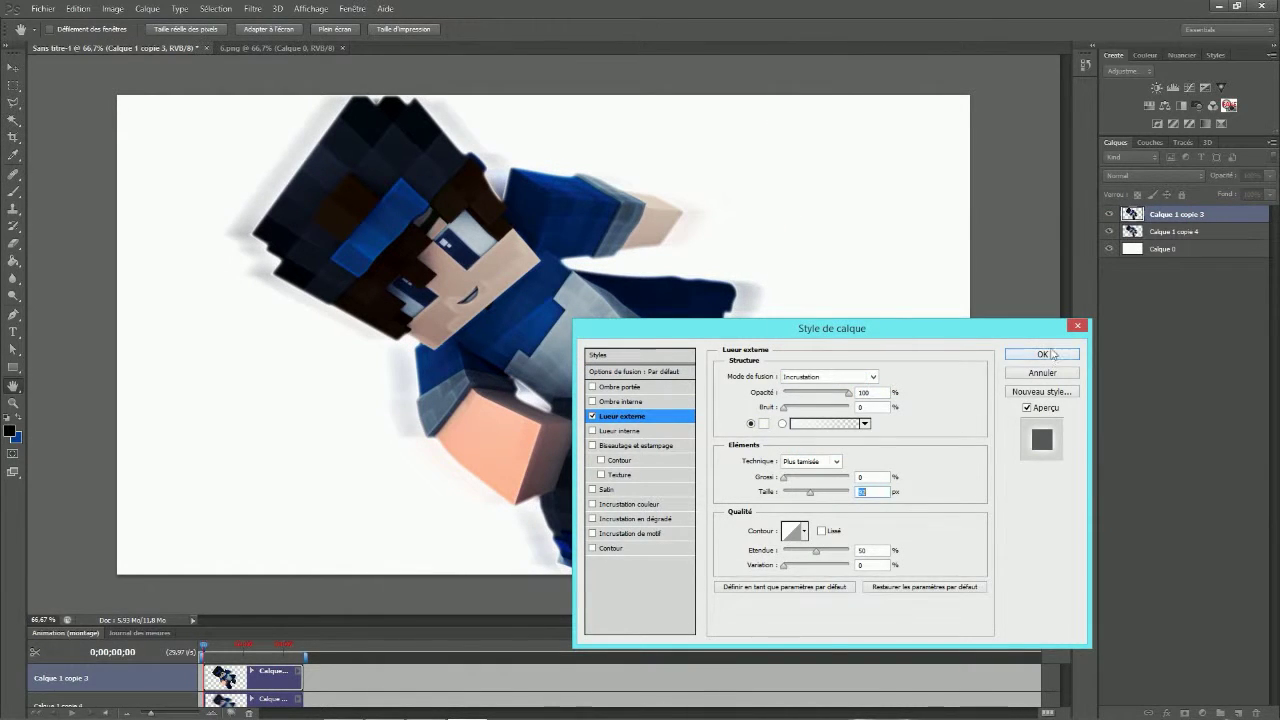
left_click(1050, 356)
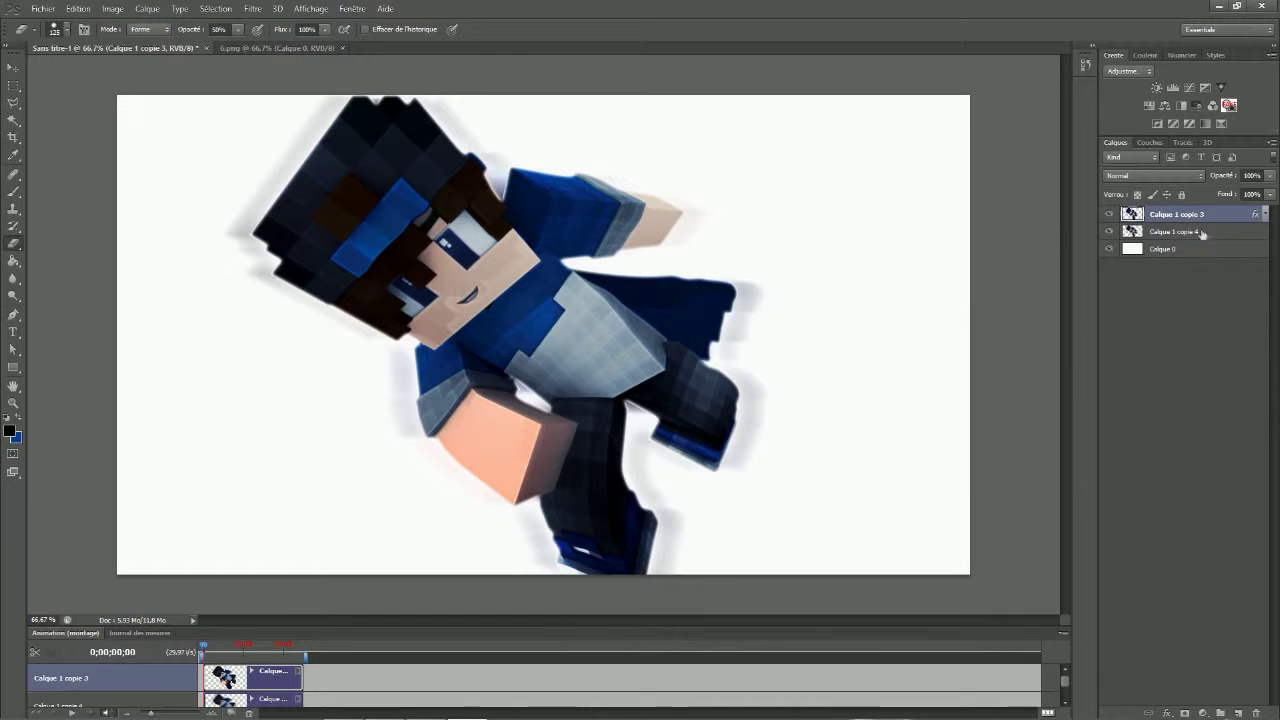
Step: Merge the glowing character with its blurred copy, Calque 1 copie 4, and duplicate the merged layer
left_click(1212, 230)
left_click(1216, 217, "ctrl")
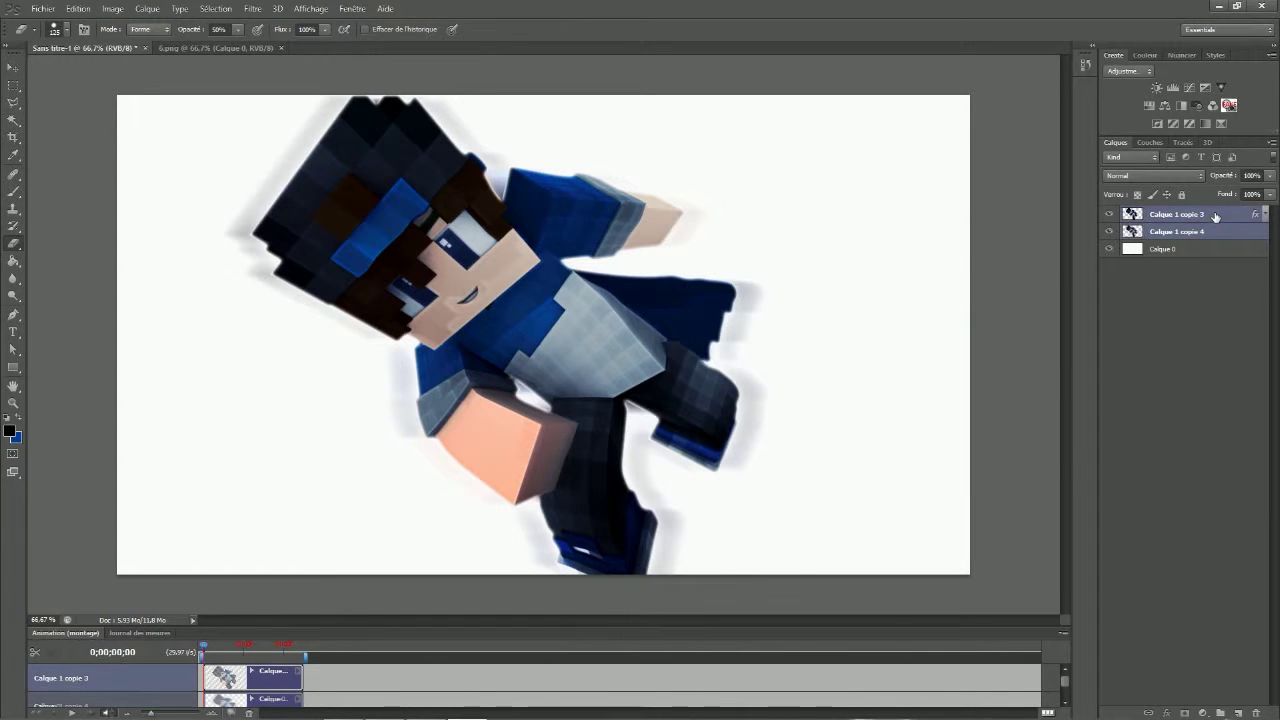
key("ctrl+e")
key("ctrl+j")
Step: Enlarge the duplicated character to about 130% and shift it toward the upper right of the canvas
key("v")
left_click_drag(508, 232, 568, 238)
left_click_drag(837, 64, 1122, 2, "shift")
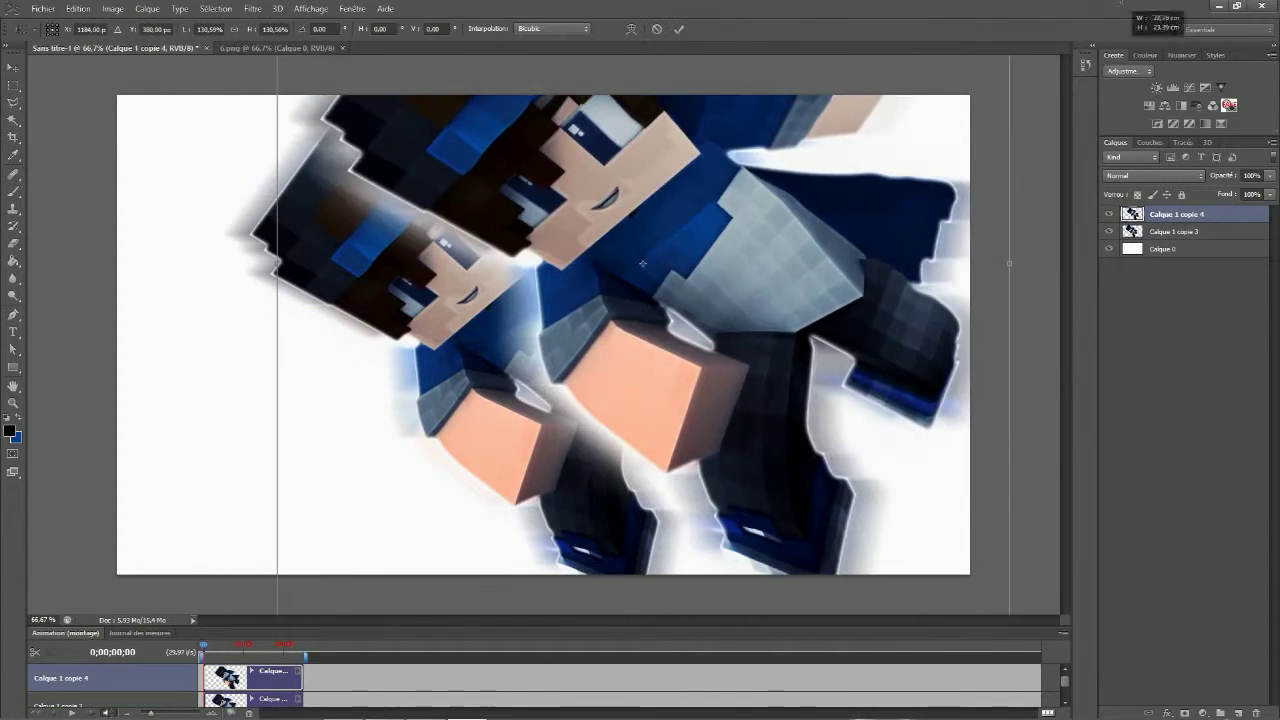
left_click_drag(740, 240, 750, 235)
key("Return")
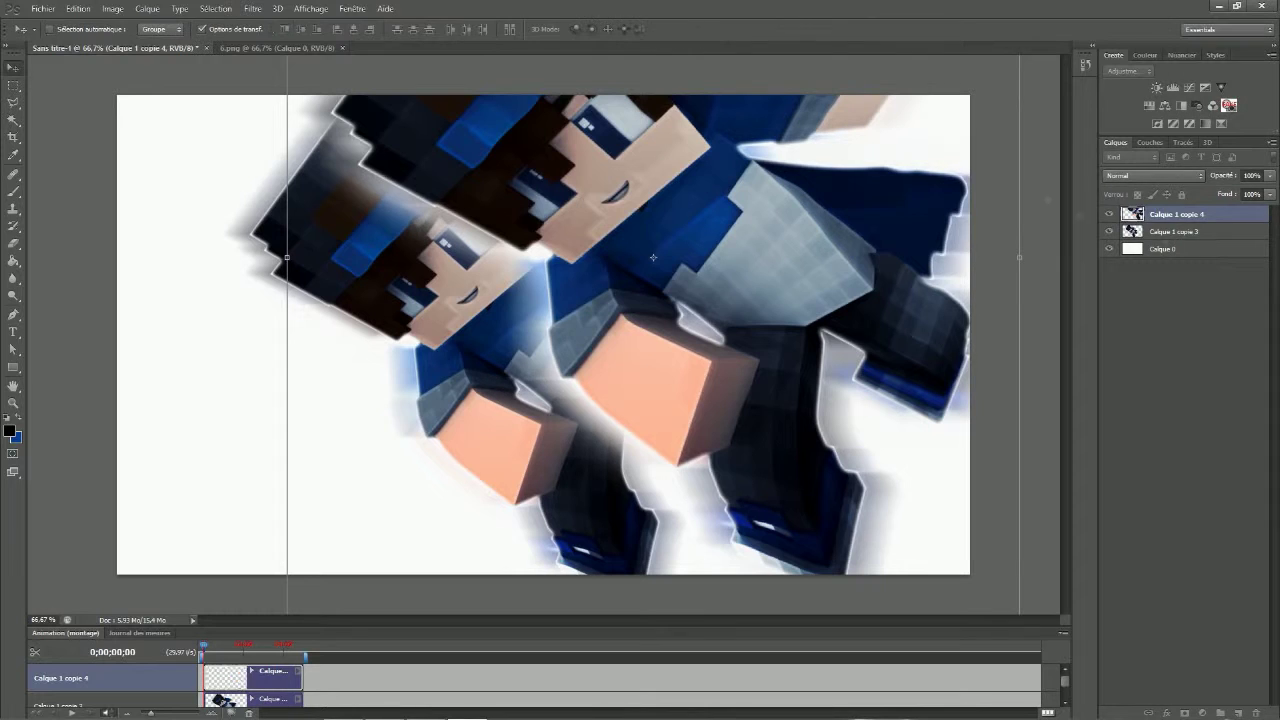
Step: Place the enlarged copy beneath Calque 1 copie 3 and set it to Luminosity (Luminosité) at 40% opacity
left_click_drag(1186, 216, 1184, 239)
left_click(1168, 177)
left_click(1118, 521)
left_click_drag(1241, 196, 1228, 194)
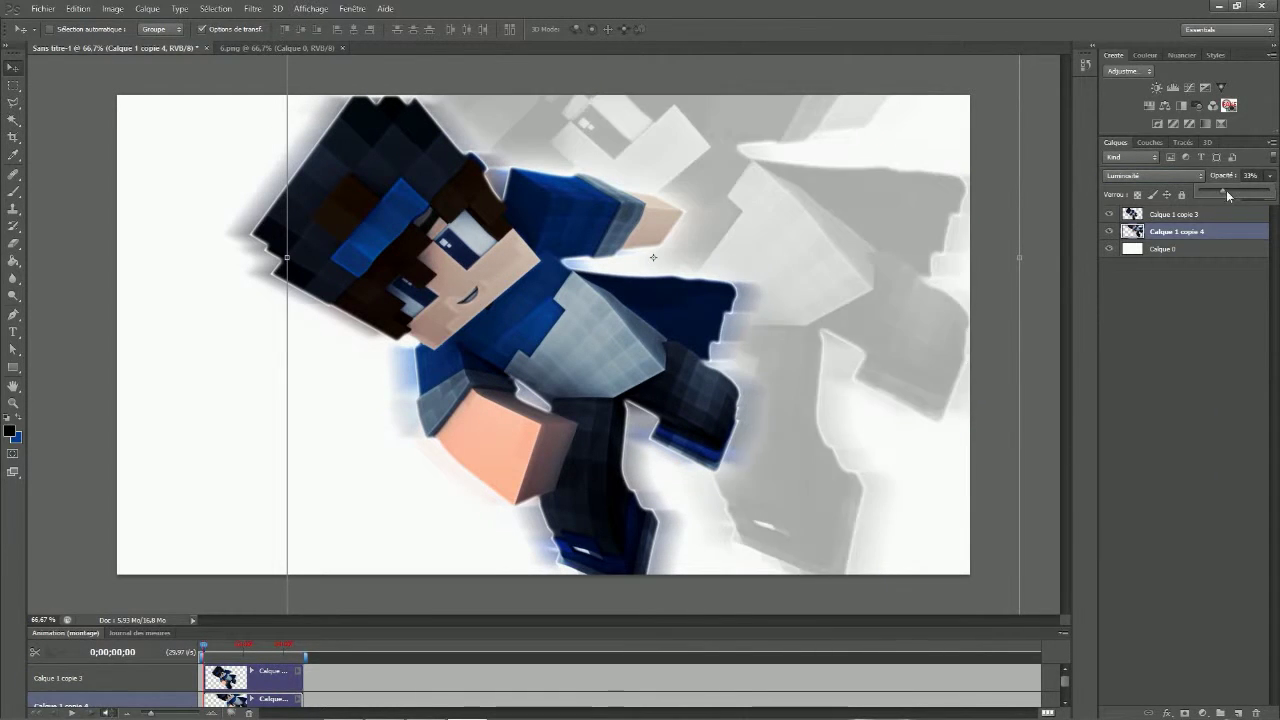
left_click(1178, 310)
left_click(1180, 234)
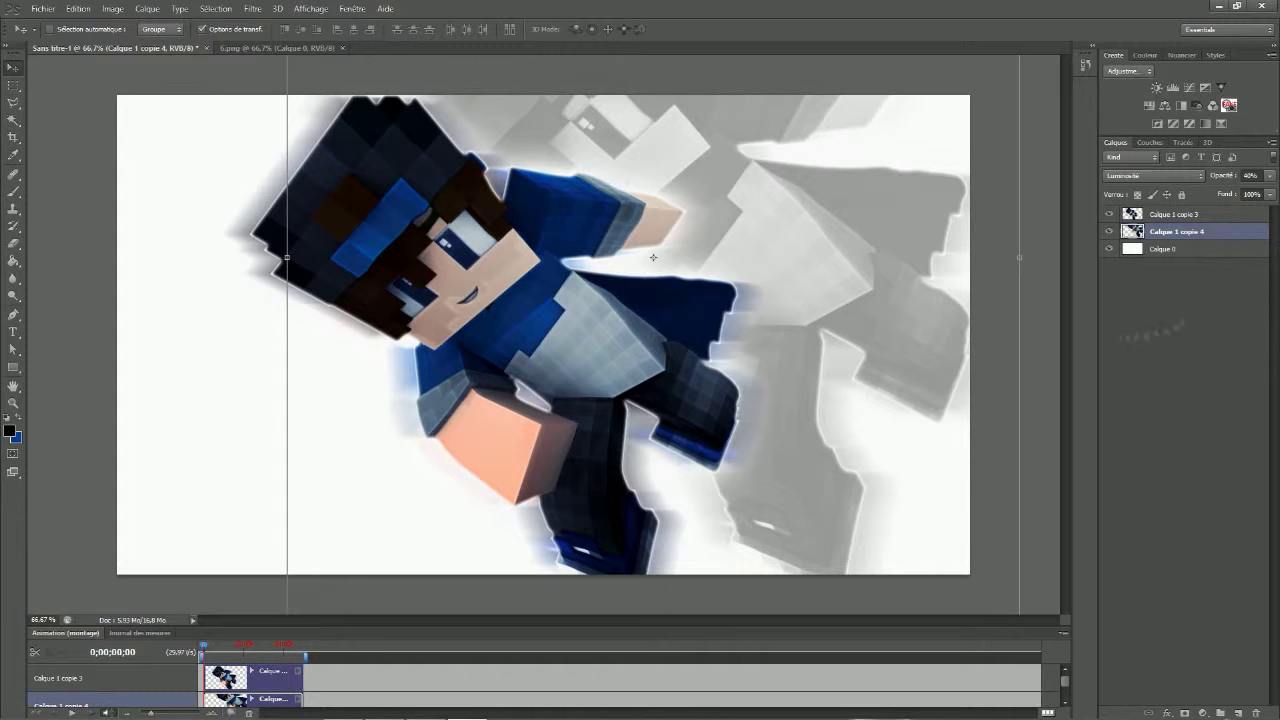
Step: Open Fyre's Essentials.psd from the gfx pack folder
key("ctrl+o")
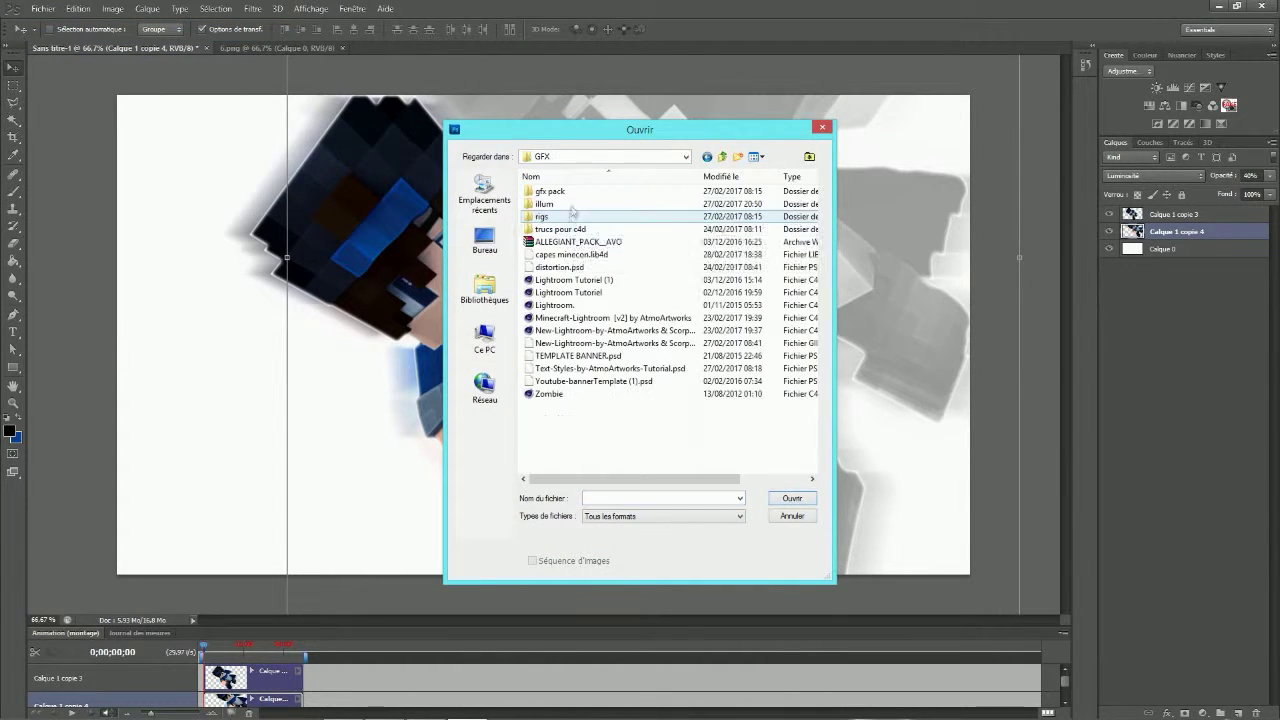
left_click(485, 242)
scroll(633, 472, "down", 6)
double_click(607, 242)
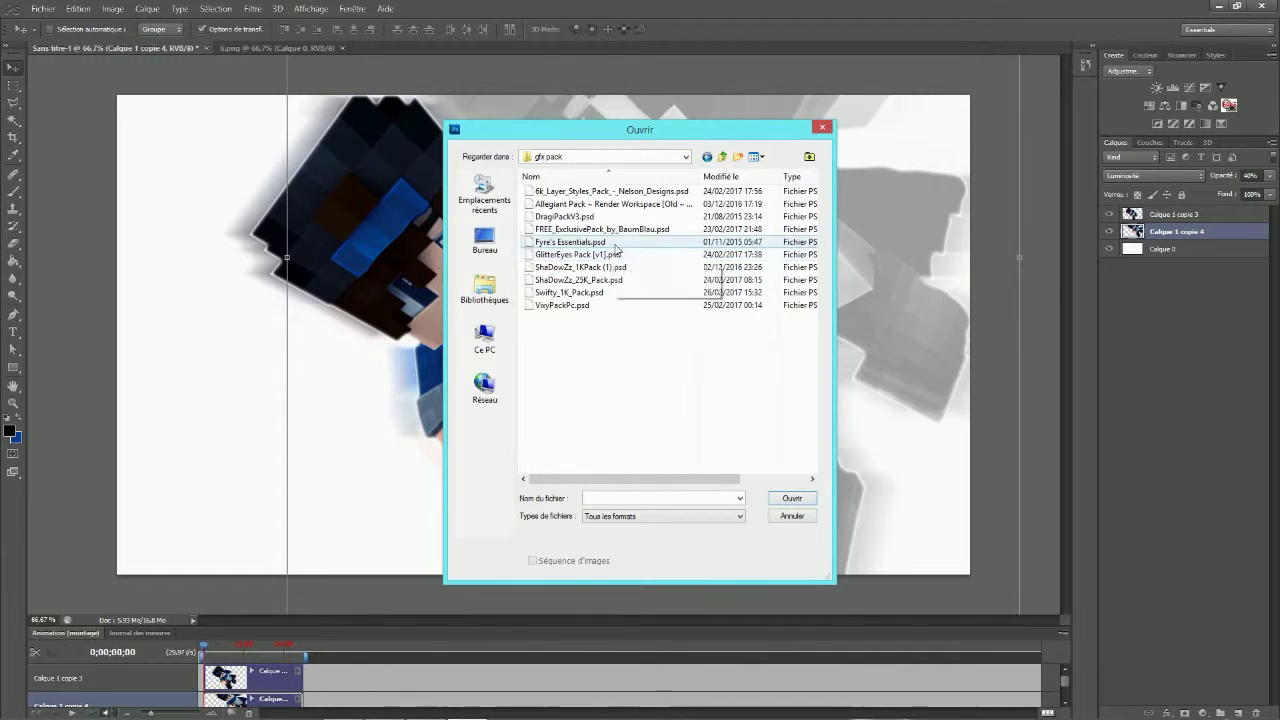
left_click(581, 278)
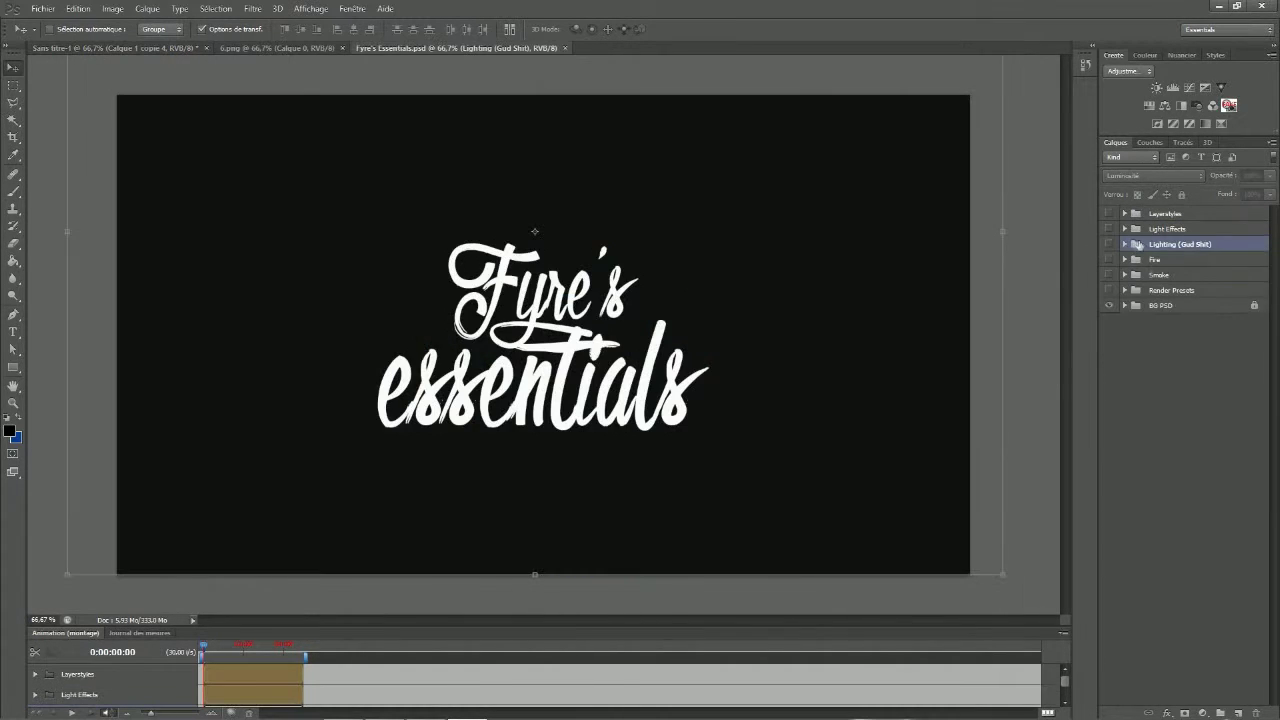
Step: Open Swifty_1K_Pack.psd, show its Pupil Lights group and hide the Close group
key("ctrl+o")
double_click(609, 293)
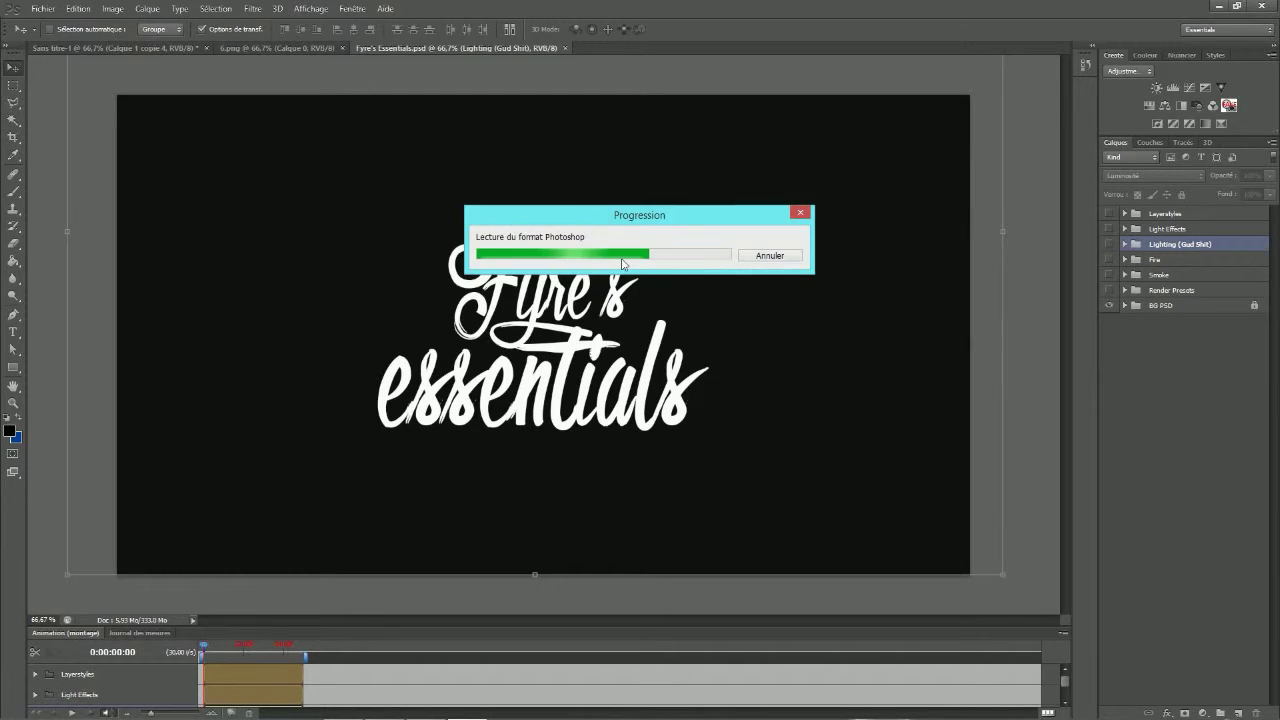
left_click(672, 338)
left_click(1125, 291)
left_click(1109, 291)
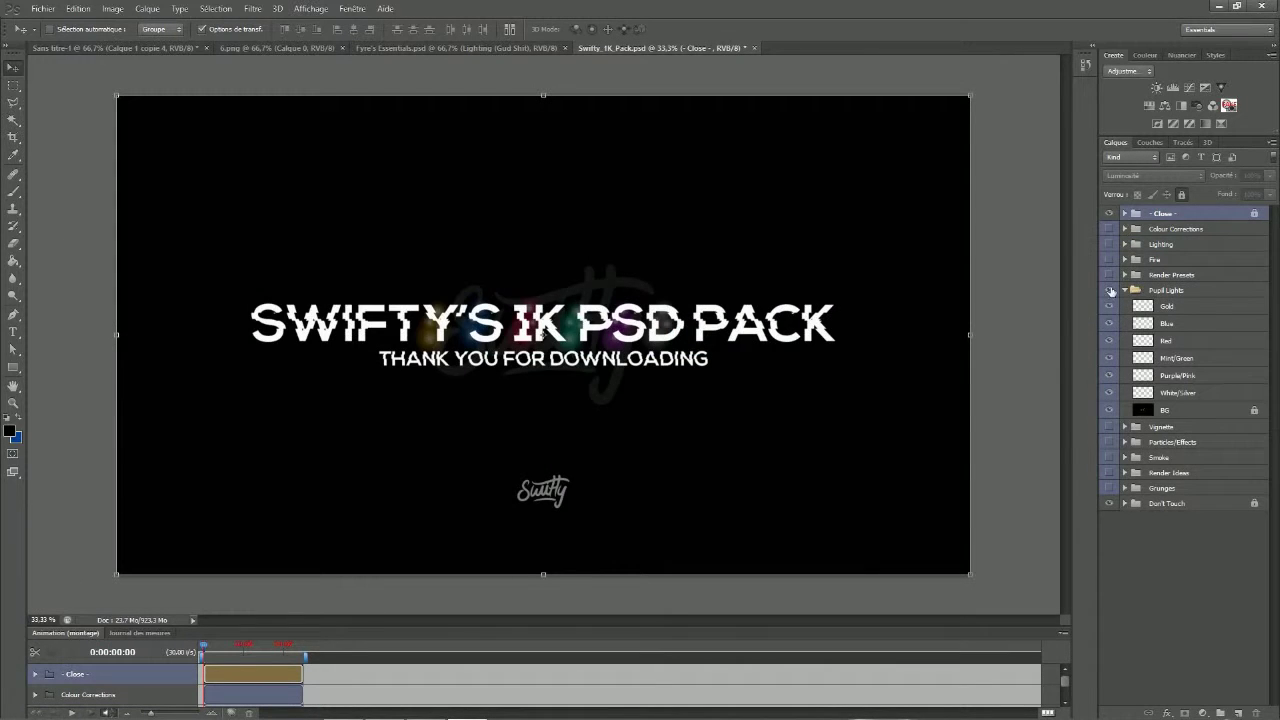
left_click(1109, 214)
Step: Duplicate the Blue pupil light layer into the Sans titre-1 document
right_click(1182, 324)
left_click(1110, 303)
left_click(618, 268)
left_click(622, 281)
left_click(757, 219)
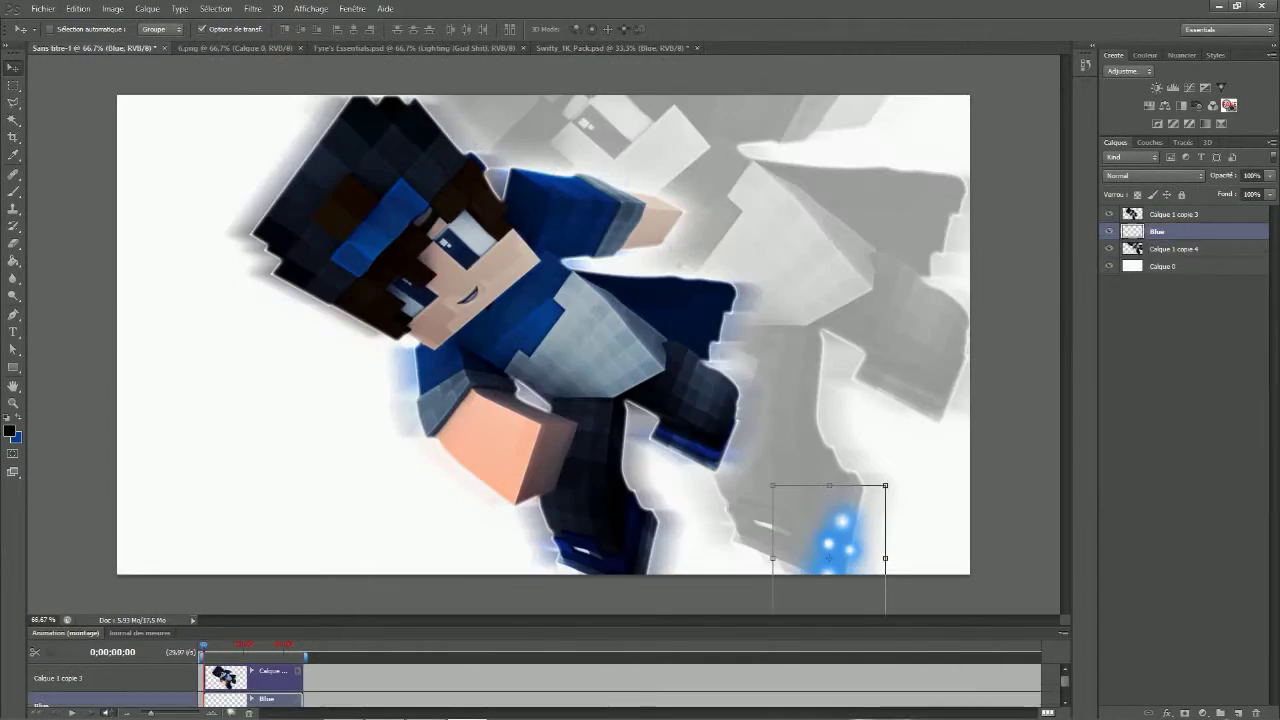
Step: Move the Blue pupil light onto the character's face and bring its layer above Calque 1 copie 3
left_click_drag(857, 529, 447, 245)
left_click(680, 30)
left_click_drag(1190, 231, 1192, 208)
Step: Rotate the Blue pupil light about -20° and scale it to about 51% to fit the character's larger eye
left_click_drag(522, 150, 481, 133)
left_click_drag(493, 160, 440, 160, "shift")
left_click_drag(453, 266, 471, 242)
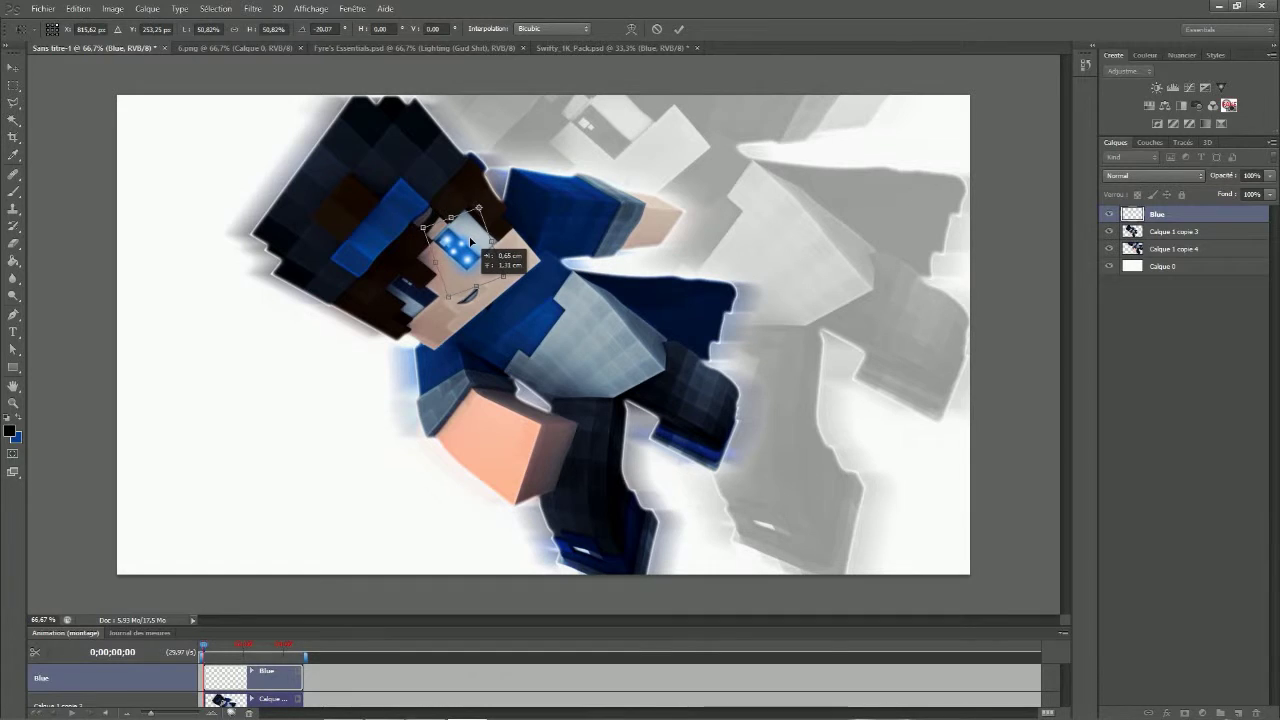
left_click(680, 30)
Step: Copy the Blue pupil light onto the smaller eye and shrink it to about 82% of its width
left_click_drag(468, 248, 439, 288, "alt")
mouse_move(431, 306)
left_mouse_down()
mouse_move(451, 267)
mouse_move(433, 291)
left_mouse_up()
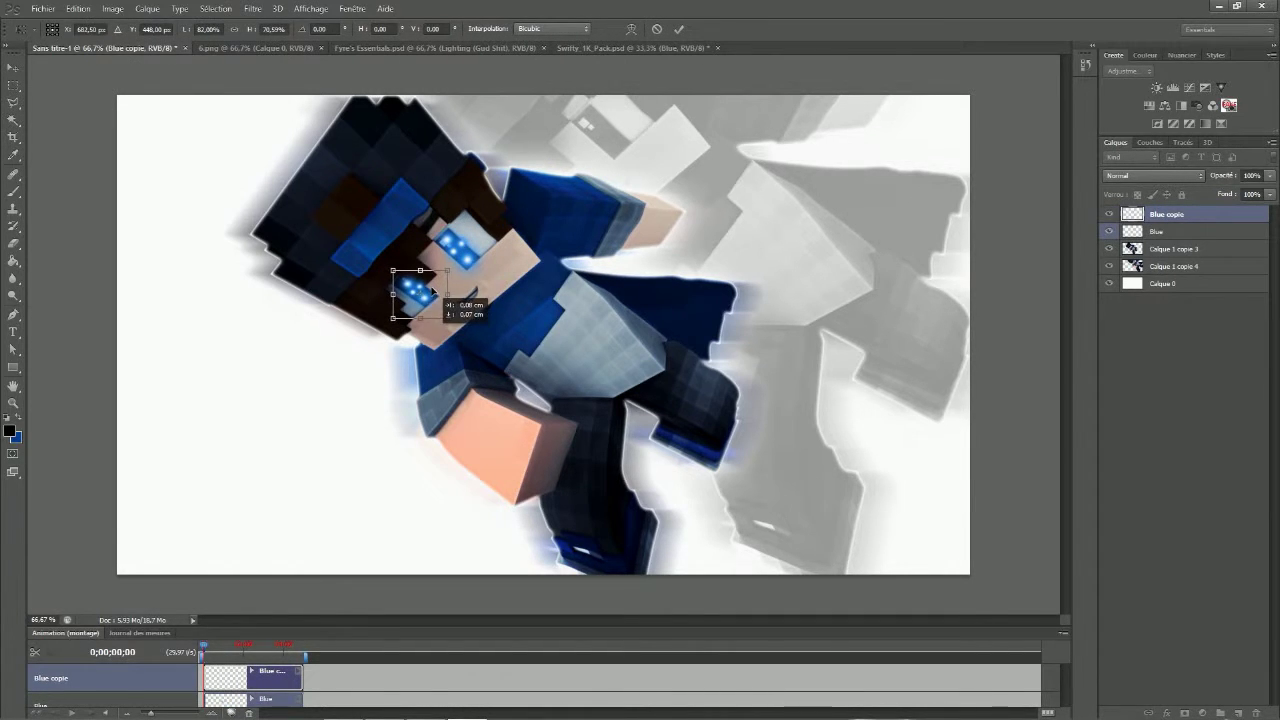
left_click(680, 30)
Step: Select Calque 1 copie 3 and hide both pupil light layers to expose the original eyes
left_click(13, 86)
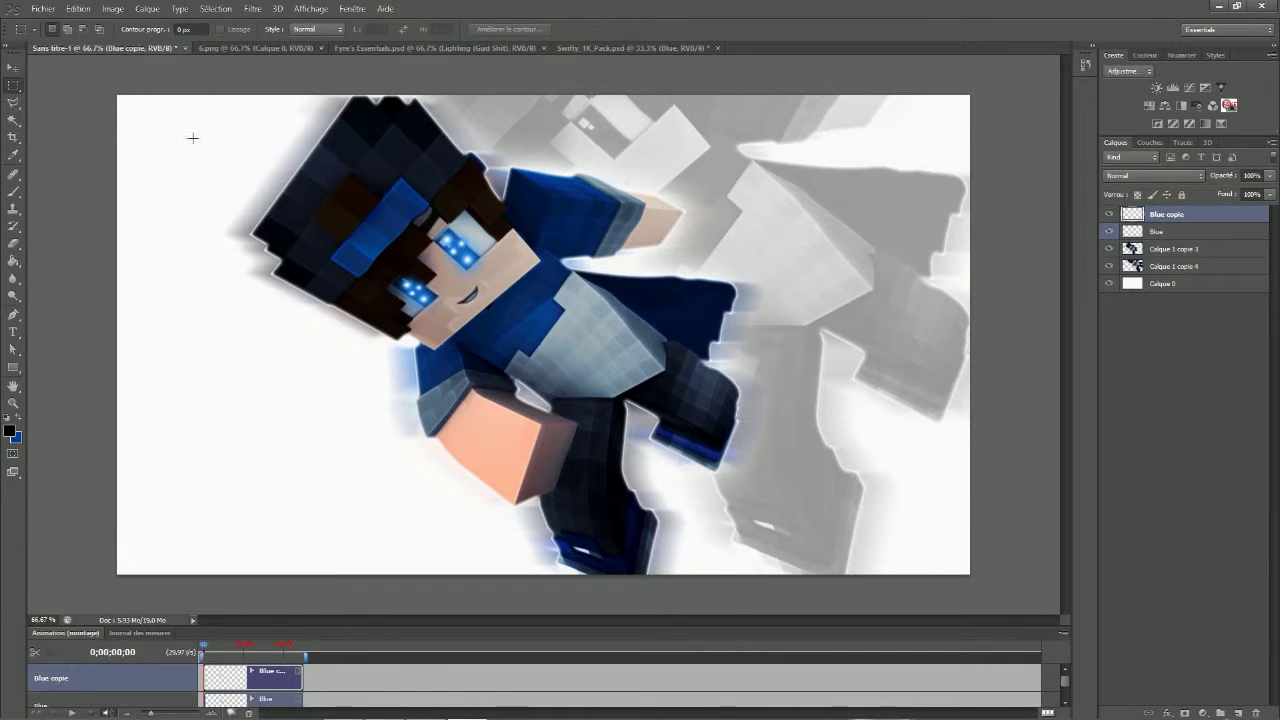
left_click(1189, 254)
left_click(1110, 249)
left_click(1110, 249)
scroll(1110, 247, "up", 2, "alt")
scroll(1110, 240, "up", 3)
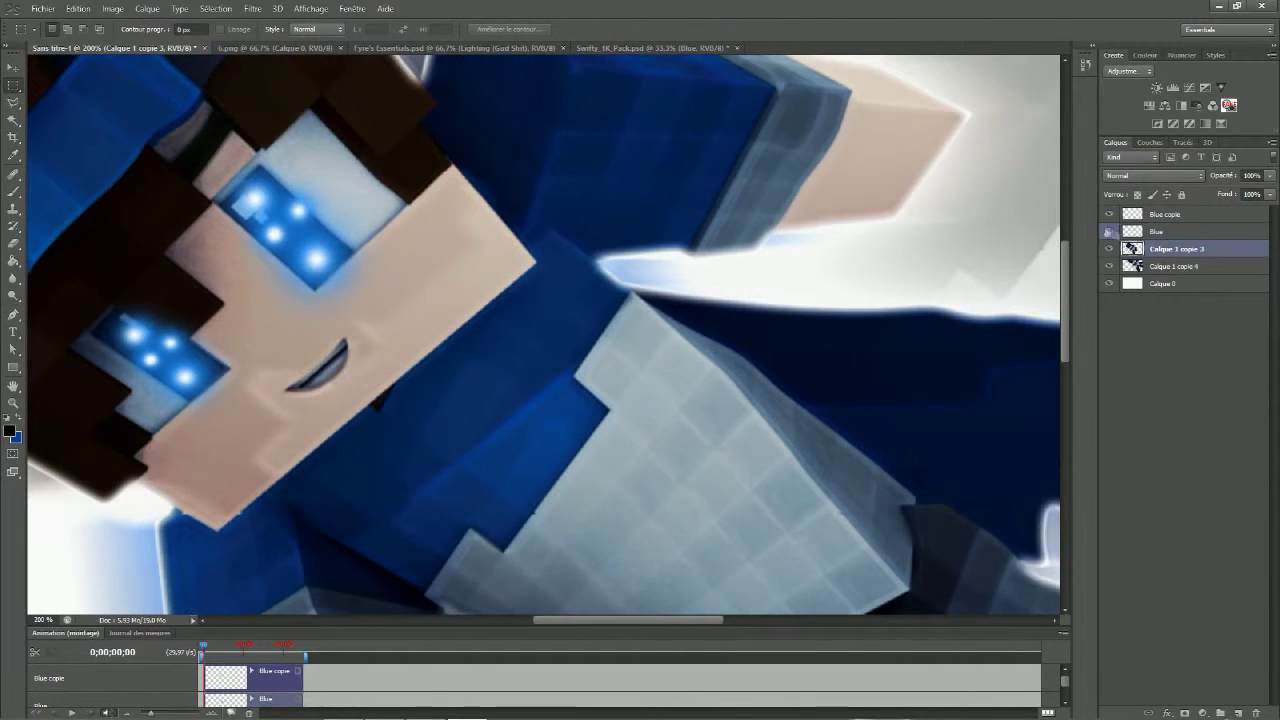
left_click_drag(1109, 232, 1109, 214)
Step: Sample the dark blue of the larger eye's pupil and paint over its white highlight
left_click(14, 103)
left_click(14, 192)
left_click(276, 220, "alt")
left_click_drag(266, 218, 238, 205)
Step: Isolate the white highlight in the smaller eye and paint over it with the same dark blue
left_click(14, 104)
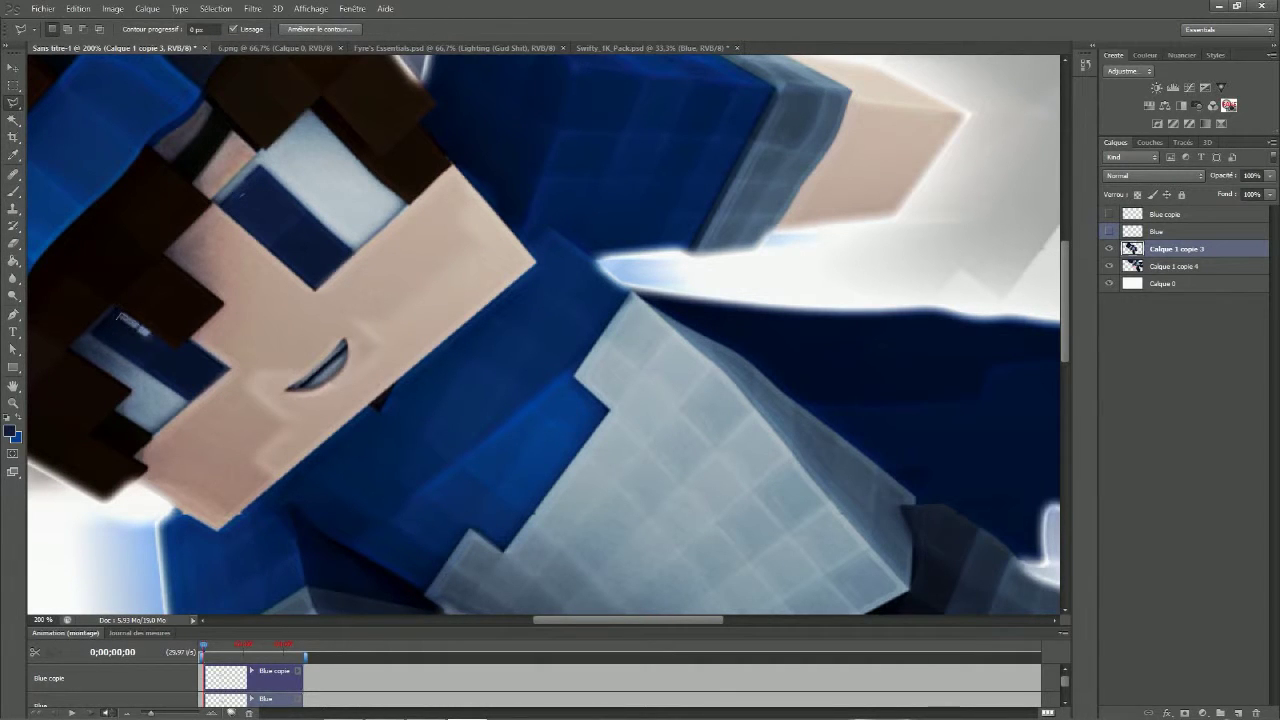
left_click(14, 191)
left_click(112, 338)
left_click(13, 87)
right_click(261, 259)
left_click(300, 268)
left_click(13, 190)
left_click(128, 332)
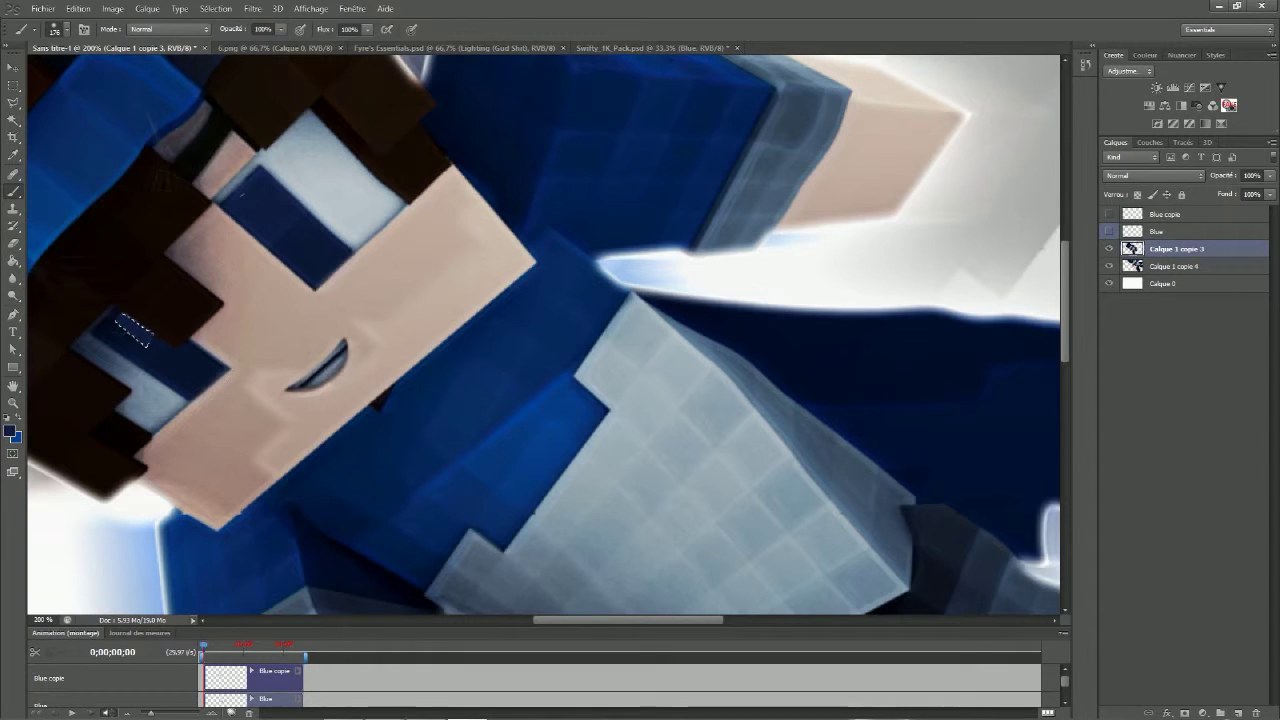
Step: Clear the selection and show both pupil light layers again
left_click(13, 68)
left_click(13, 86)
right_click(246, 226)
left_click(286, 235)
left_click_drag(1110, 232, 1110, 215)
scroll(544, 335, "down", 2, "alt")
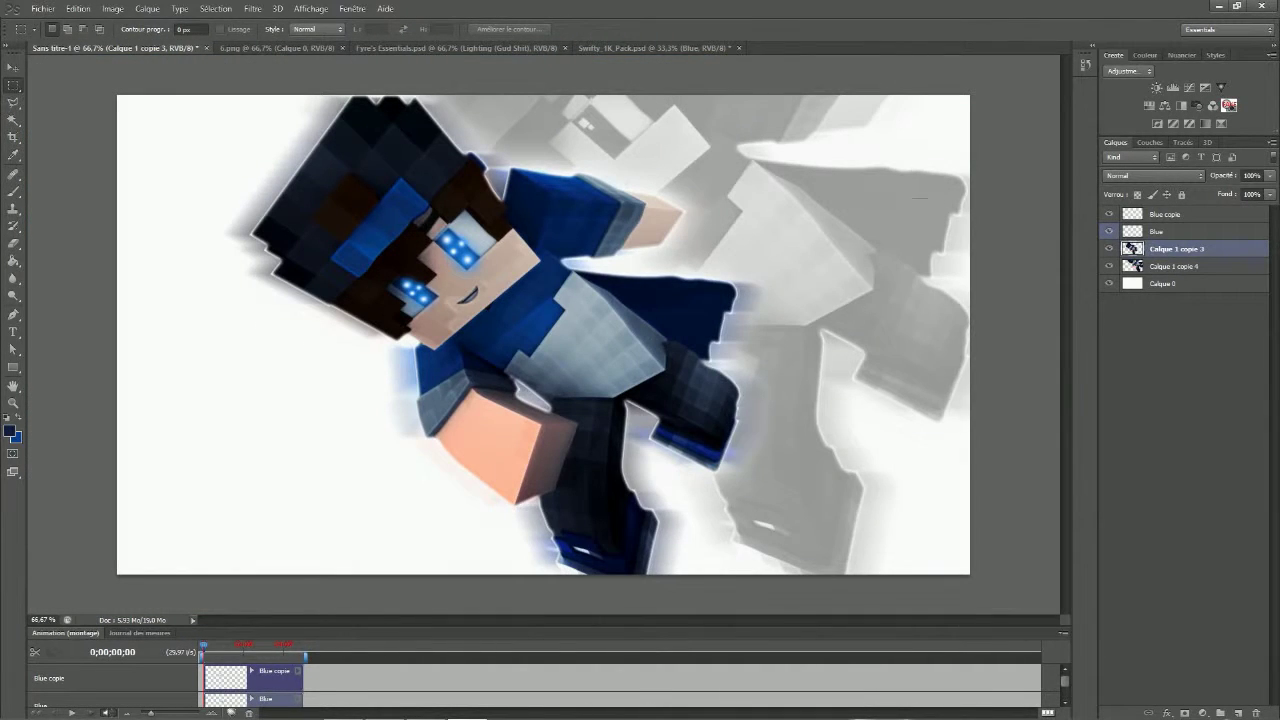
Step: Duplicate stock layer 2 from the Lighting (Gud Shit) group of Fyre's Essentials.psd into the Sans titre-1 document
left_click(372, 49)
left_click(1125, 244)
right_click(1200, 325)
left_click(1108, 310)
left_click(610, 269)
left_click(592, 283)
left_click(757, 219)
Step: Duplicate the Contrast CC group from Fyre's Essentials.psd into the Sans titre-1 document
left_click(1190, 308)
left_click(1190, 377)
right_click(1190, 277)
left_click(1180, 306)
left_click(600, 270)
left_click(592, 283)
left_click(757, 219)
left_click(1134, 277)
left_click(1125, 244)
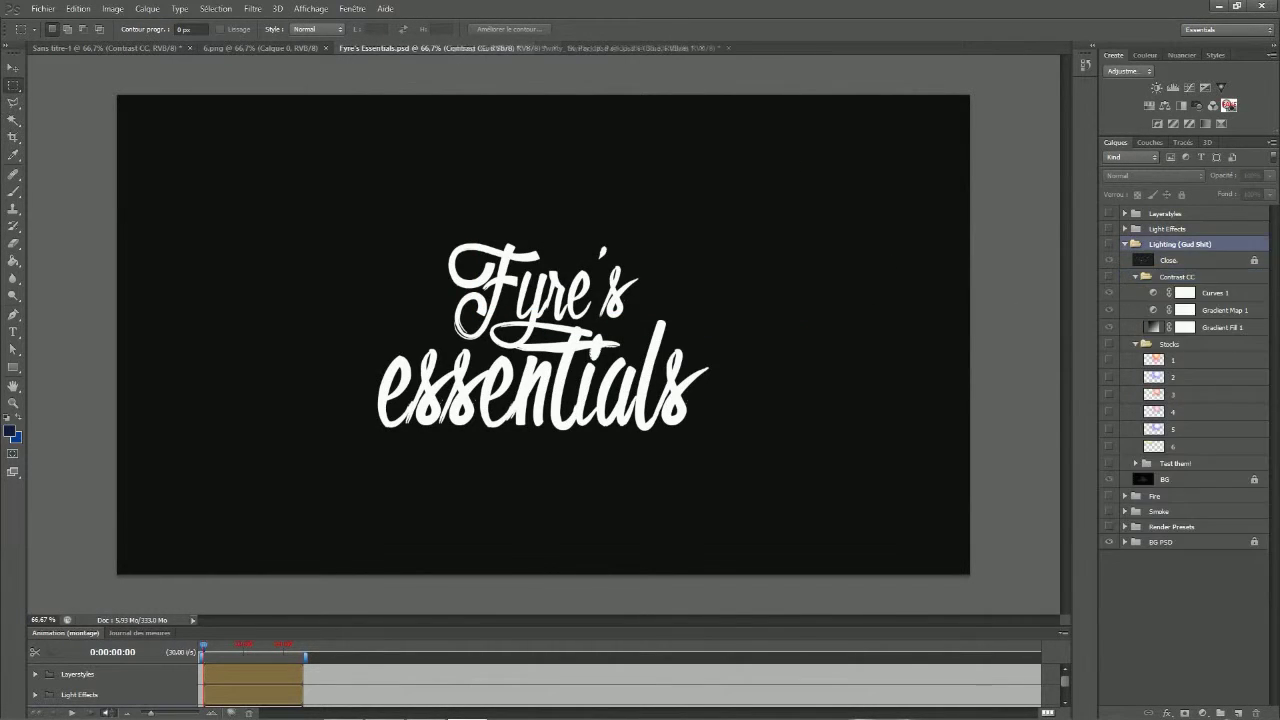
left_click(1125, 290)
left_click(1125, 290)
left_click(643, 48)
left_click(1125, 290)
left_click(1109, 290)
left_click(1125, 244)
left_click(1125, 244)
Step: In Sans titre-1, remove the imported layer 2, and put the Contrast CC group at the top of the layer stack and show it
key("ctrl+Tab")
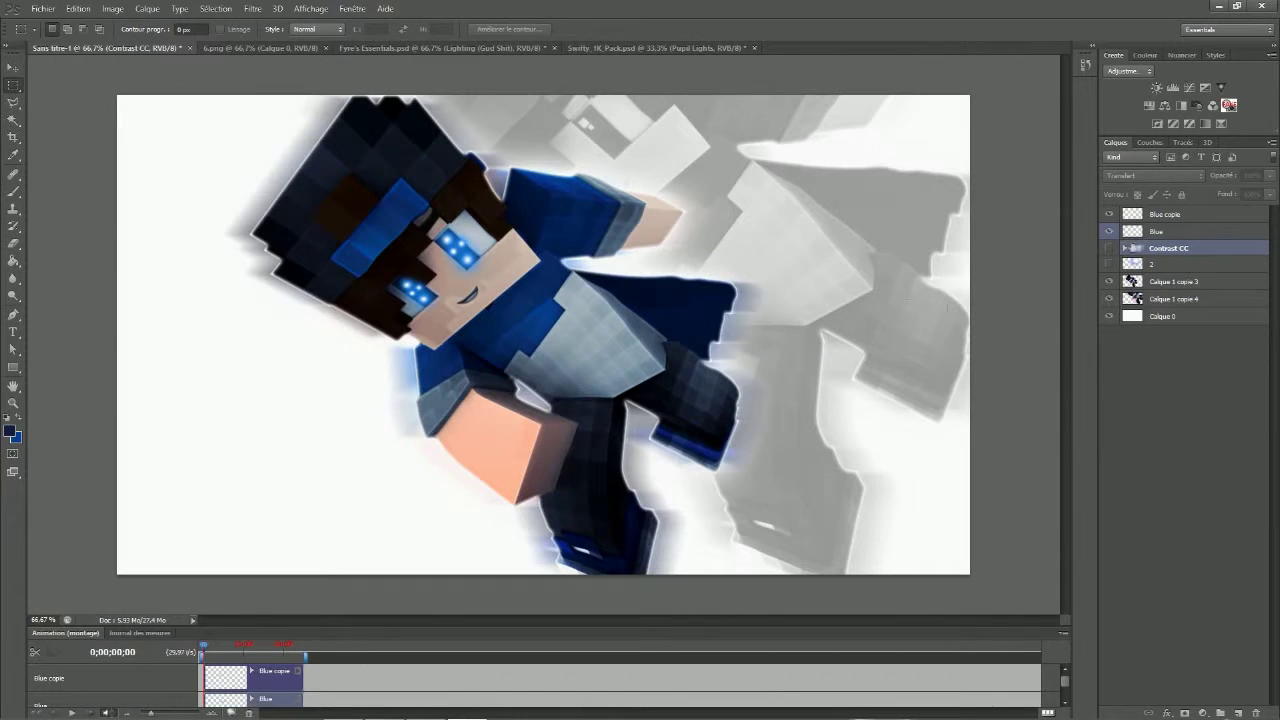
left_click_drag(1184, 216, 1182, 221)
left_click_drag(1168, 264, 1171, 232)
left_click_drag(1172, 231, 1176, 207)
left_click(1109, 214)
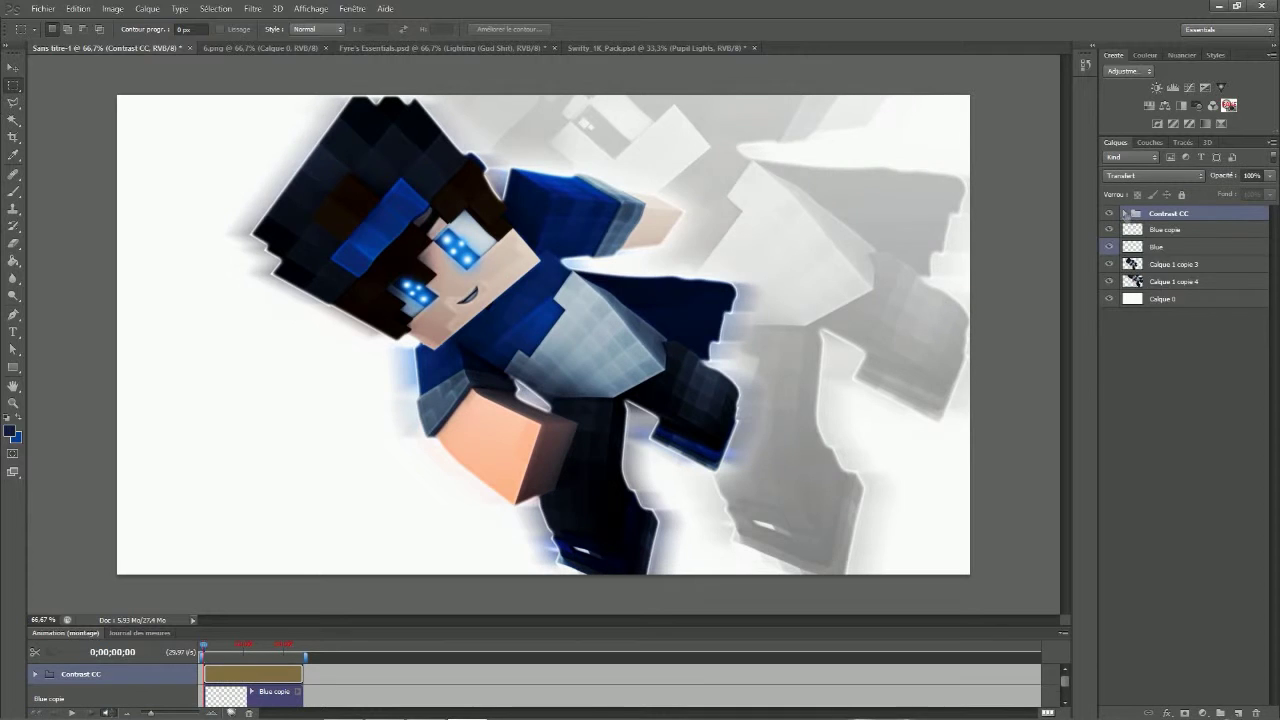
left_click(1125, 214)
left_click(1109, 281)
key("v")
left_click_drag(720, 268, 701, 91)
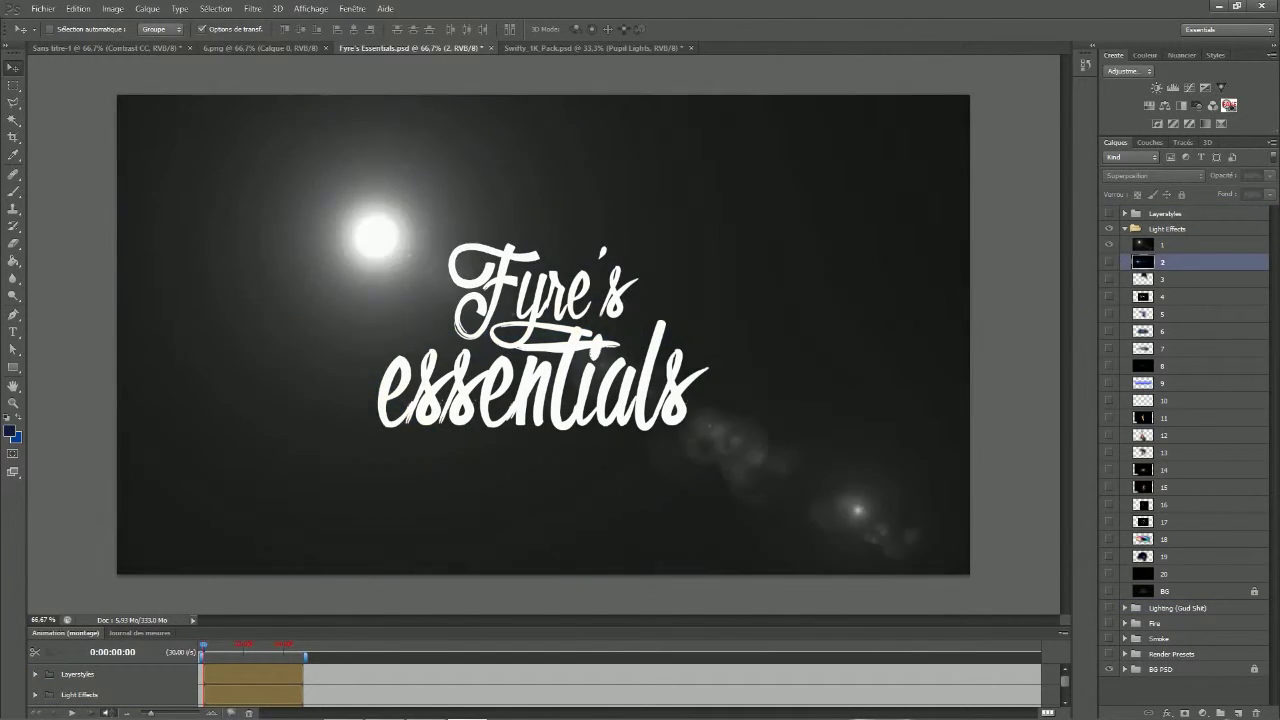
Step: Duplicate layers 1 and 2 of the Light Effects group in Fyre's Essentials.psd into Sans titre-1
left_click(1109, 245)
left_click(1180, 245)
left_click(1180, 262, "shift")
right_click(1180, 262)
left_click(1185, 298)
left_click(630, 268)
left_click(610, 282)
left_click(757, 217)
Step: Examine the other Light Effects layers between 8 and 18 by showing several of them one at a time
left_click(1109, 366)
left_click(1109, 366)
left_click(1109, 418)
left_click(1109, 418)
left_click(1109, 435)
left_click(1109, 435)
left_click(1109, 470)
left_click(1109, 505)
left_click(1109, 539)
left_click(1109, 539)
Step: Preview Light Effects layer 19 and duplicate it into Sans titre-1
left_click(1109, 556)
left_click(1109, 556)
right_click(1175, 557)
left_click(1185, 134)
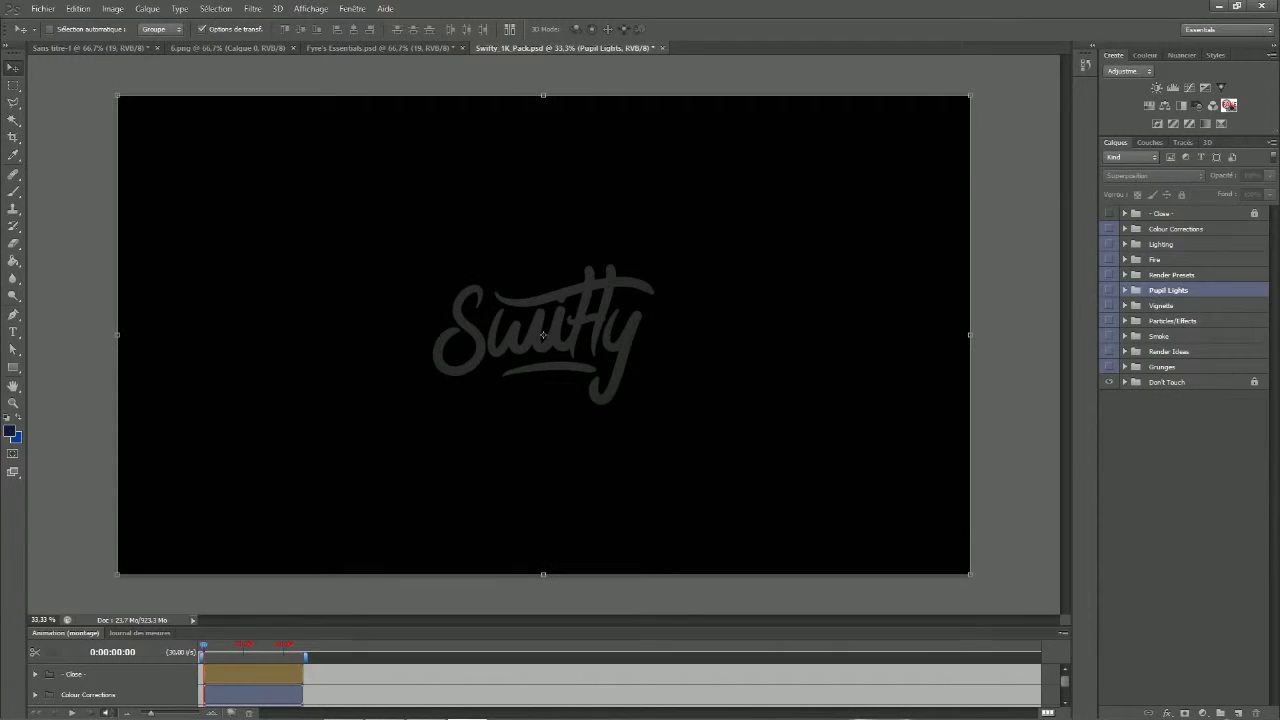
Step: Preview the contrast, warm and cold colour corrections in Swifty_1K_Pack.psd and duplicate CC 5 (Cold) into Sans titre-1
left_click(1108, 274)
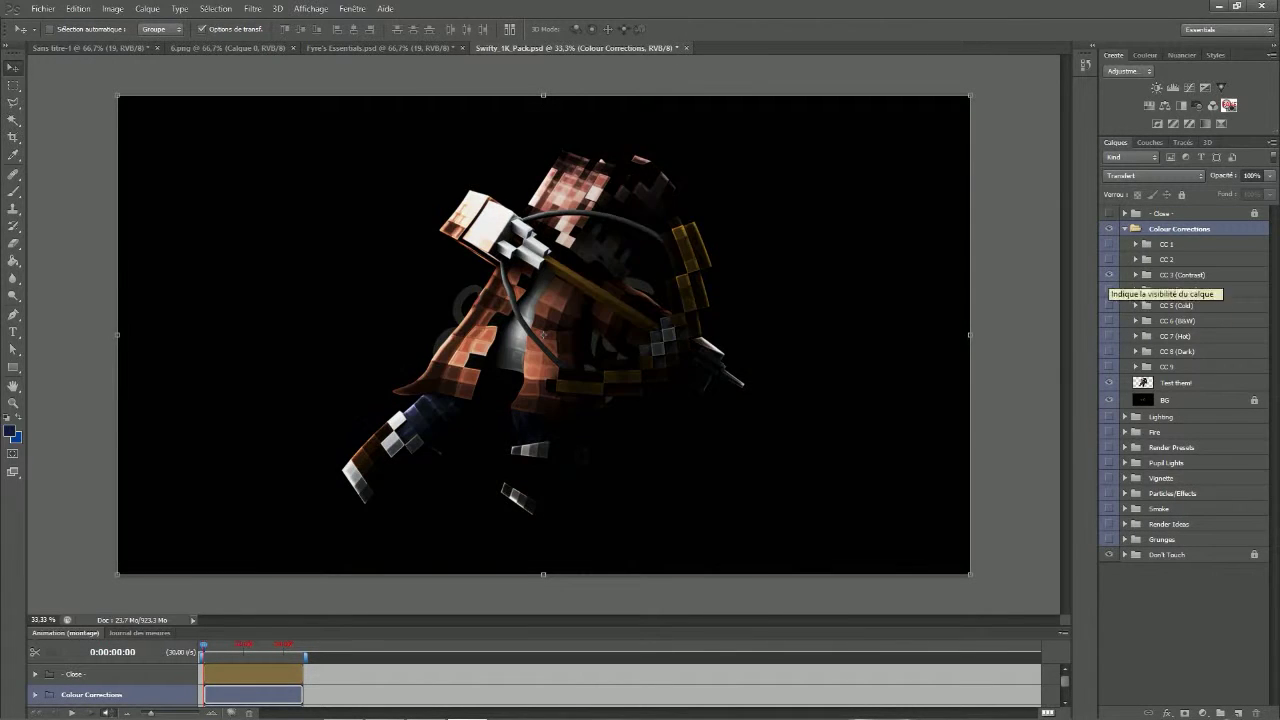
left_click(1109, 275)
left_click(1109, 290)
left_click(1109, 290)
left_click(1109, 305)
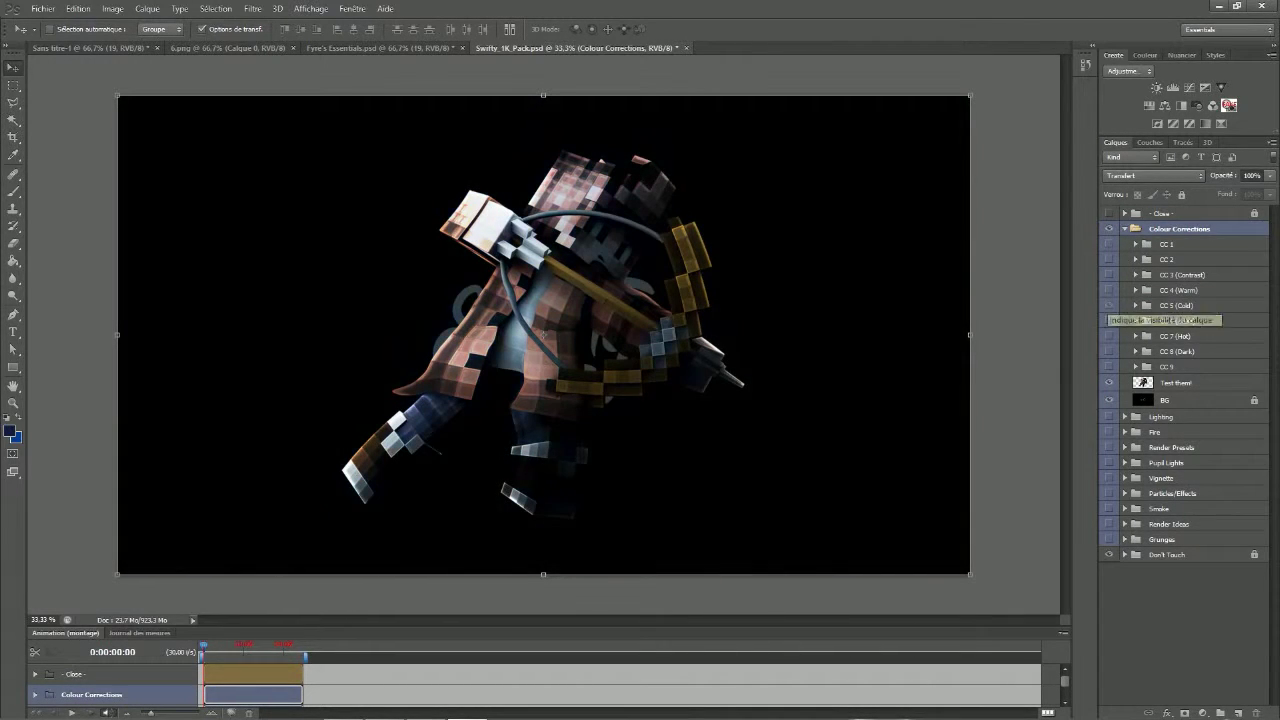
left_click(1109, 305)
left_click(1135, 305)
right_click(1162, 305)
left_click(1163, 332)
left_click(703, 268)
left_click(630, 282)
left_click(757, 217)
Step: Preview the CC 6 (B&W), CC 7 (Hot) and CC 8 (Dark) colour corrections one at a time
left_click(1135, 305)
left_click(1109, 321)
left_click(1109, 321)
left_click(1109, 336)
left_click(1109, 336)
left_click(1109, 351)
left_click(1109, 351)
Step: Return to Sans titre-1 and show the imported CC 5 (Cold) group
left_click(105, 48)
left_click(1170, 317)
left_click(1125, 214)
left_click(1109, 214)
Step: Show light effect layer 19 and reposition it over the character
left_click(1109, 230)
left_click_drag(661, 338, 515, 341)
left_click_drag(864, 210, 862, 206)
left_click(1160, 232)
left_click_drag(693, 320, 490, 397)
left_click_drag(535, 359, 788, 530)
Step: Show light effect layers 1 and 2 and move each one up and to the left over the character
left_click(1165, 250)
left_click(1109, 247)
left_click_drag(583, 249, 381, 158)
left_click(1109, 264)
left_click(1163, 267)
left_click_drag(656, 309, 489, 214)
left_click(1125, 213)
left_click(1125, 213)
left_click(1132, 281)
left_click(1125, 281)
left_click(1133, 421)
Step: Duplicate stock layer 5 from the Lighting (Gud Shit) group of Fyre's Essentials.psd into Sans titre-1
left_click(428, 50)
left_click(1125, 229)
left_click(1125, 244)
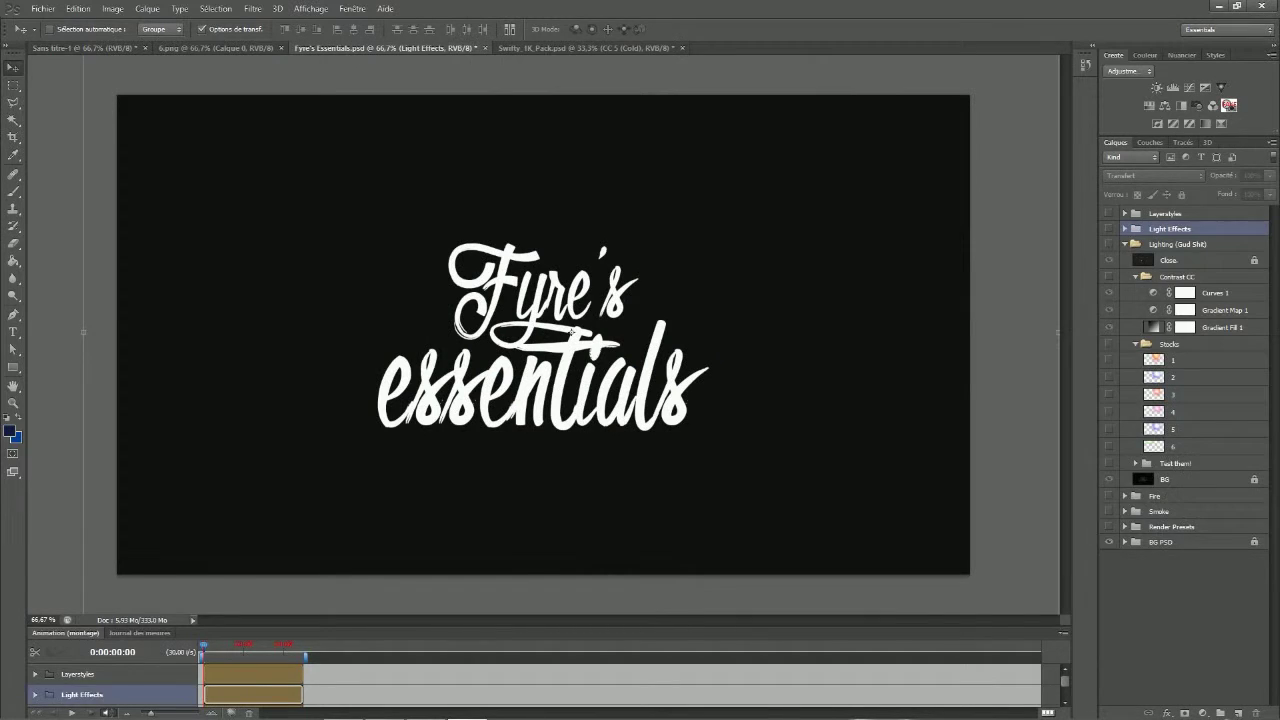
right_click(1197, 429)
left_click(1090, 306)
left_click(699, 269)
left_click(680, 281)
left_click(746, 220)
Step: Duplicate lighting stock layer 4 into Sans titre-1 as well and return to that document
right_click(1182, 413)
left_click(1090, 306)
left_click(665, 269)
left_click(655, 281)
left_click(745, 219)
left_click(108, 49)
Step: Try light layer 4 over the character's head with the Incrustation blending mode, and delete the layer
left_click(1109, 214)
left_click_drag(576, 355, 432, 204)
left_click(1155, 176)
left_click(1134, 350)
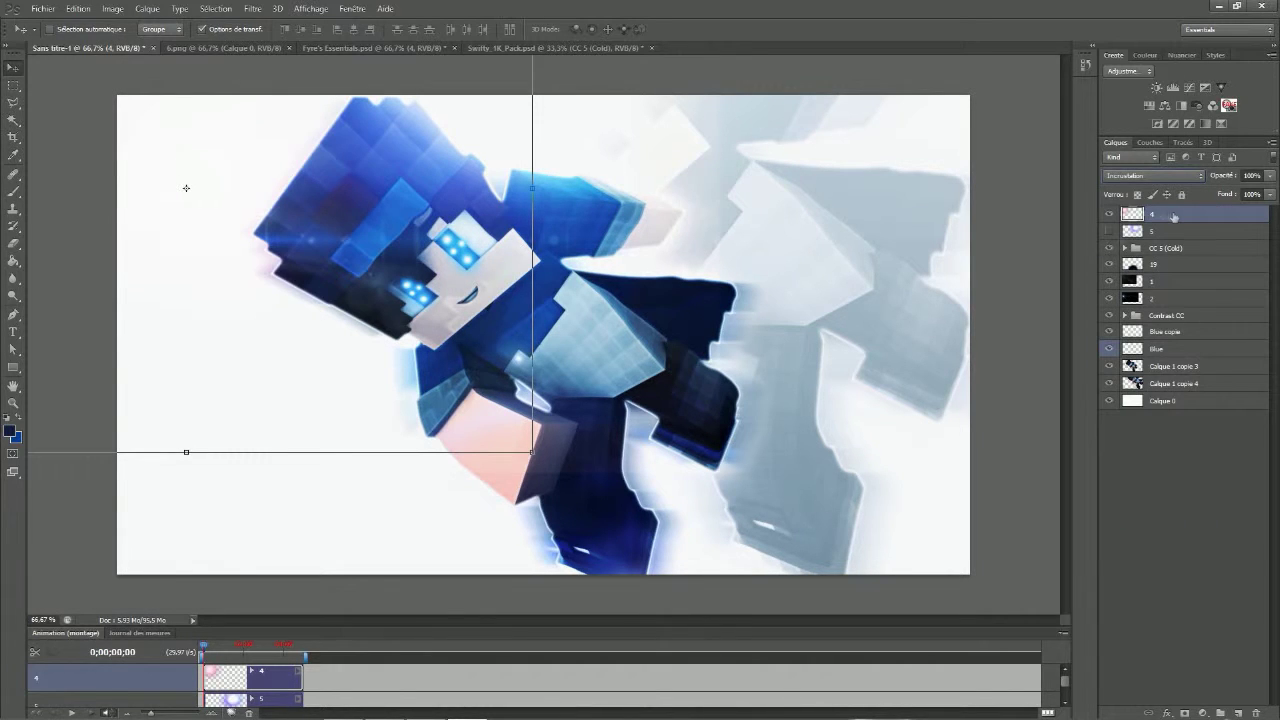
key("Delete")
Step: Show light layer 5 and position its glow over the character's head
left_click(1109, 214)
left_click_drag(730, 328, 329, 278)
key("m")
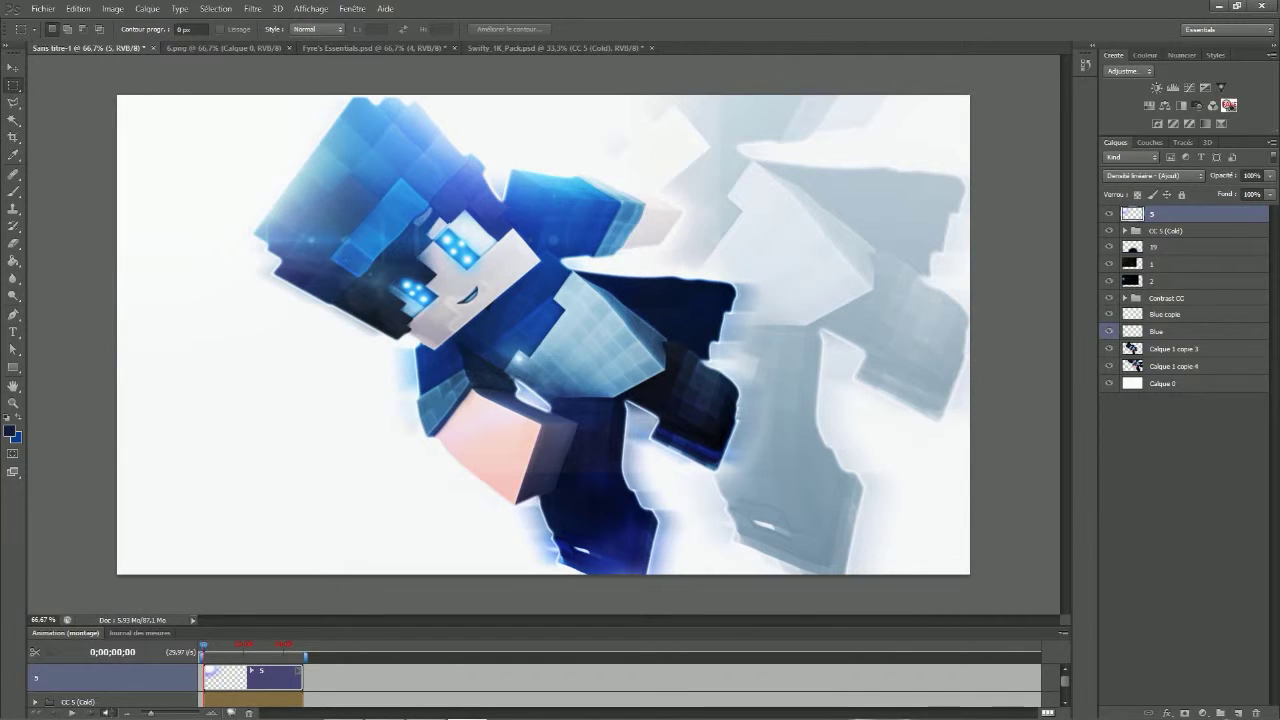
Step: Duplicate light layer 5 and move and transform the copy so the glow extends down over the character's arm
key("ctrl+j")
left_click_drag(291, 196, 291, 376)
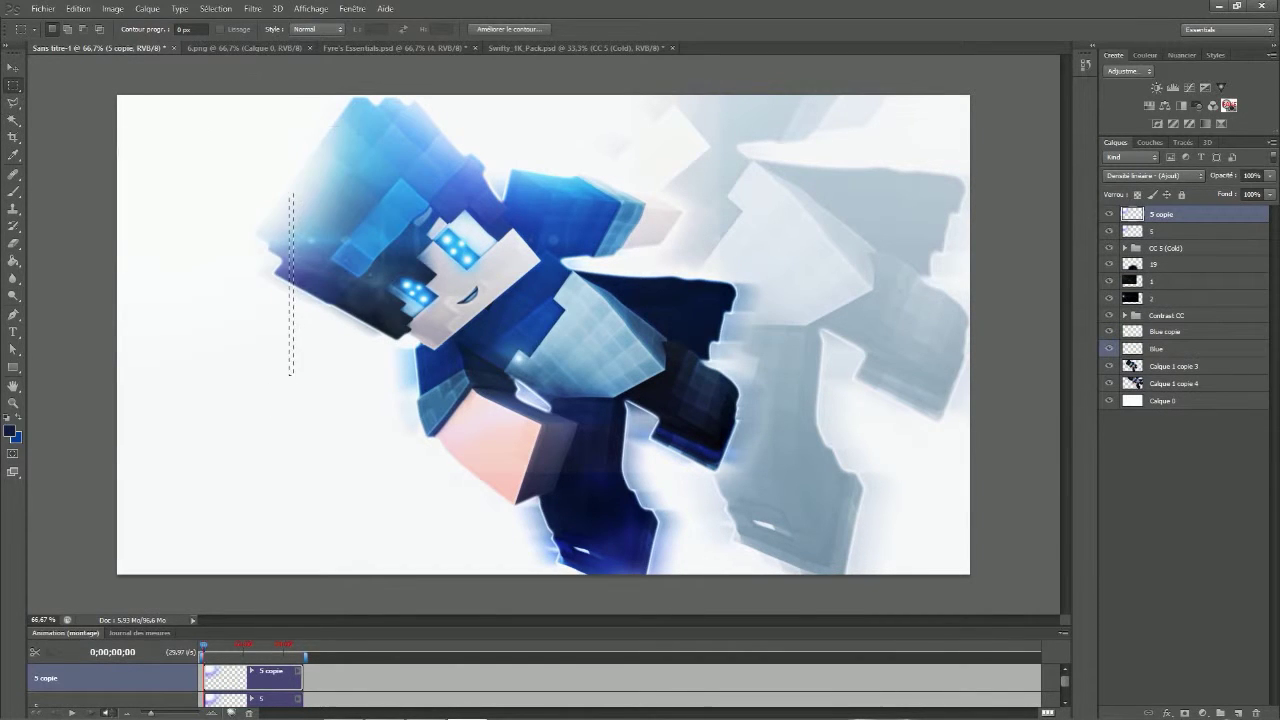
key("ctrl+d")
key("v")
left_click_drag(275, 129, 371, 457)
left_click_drag(606, 241, 107, 396)
key("Return")
left_click_drag(337, 306, 216, 325)
left_click_drag(592, 262, 777, 267)
key("Return")
key("m")
Step: Open signature.png from the desktop
left_click(43, 9)
left_click(53, 36)
left_click(485, 242)
left_click_drag(812, 214, 812, 378)
scroll(600, 450, "down", 3)
scroll(600, 455, "up", 2)
double_click(600, 437)
key("BackSpace")
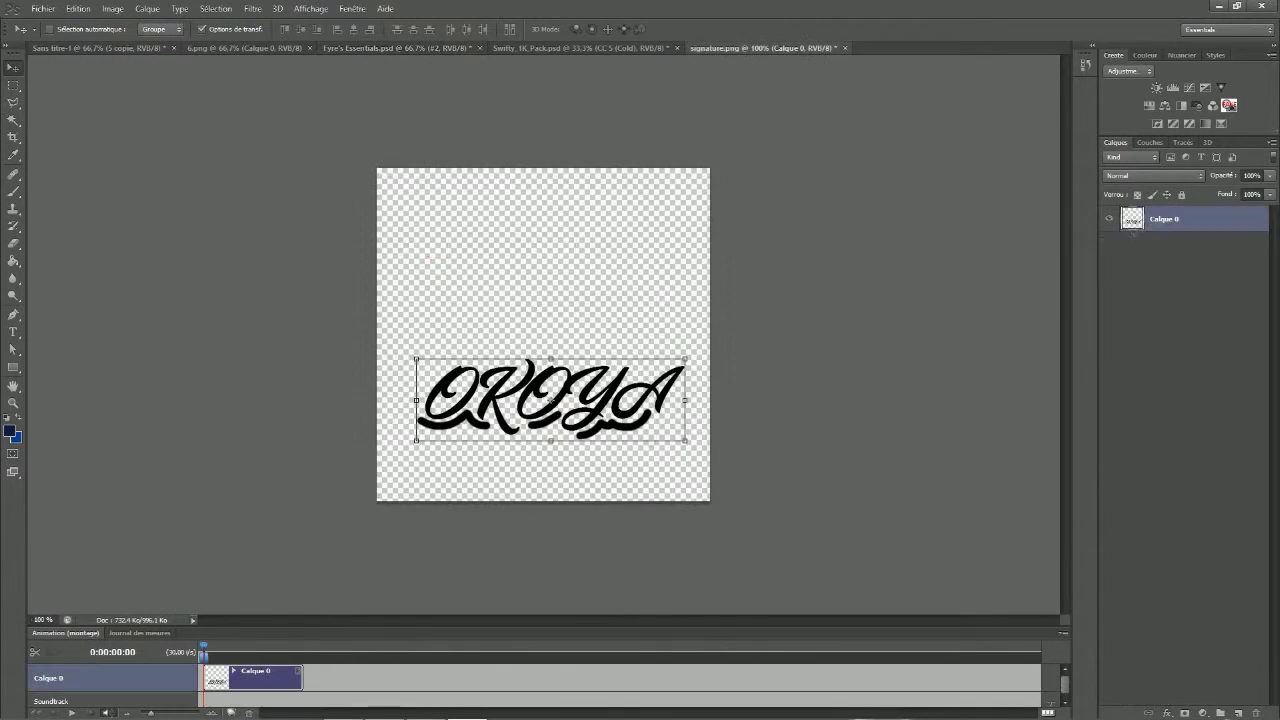
Step: Paste the copied layer style onto the signature layer and place it, scaled down, in the lower-right corner of the Sans titre-1 wallpaper
right_click(1180, 217)
left_click(1178, 439)
left_click_drag(512, 388, 859, 541)
left_click_drag(969, 519, 863, 552, "shift")
left_click_drag(835, 566, 943, 565)
left_click(13, 68)
left_click(543, 277)
Step: Save the wallpaper as 5 in the wallpaper folder on the desktop, choosing a different file format from Photoshop's own
left_click(43, 9)
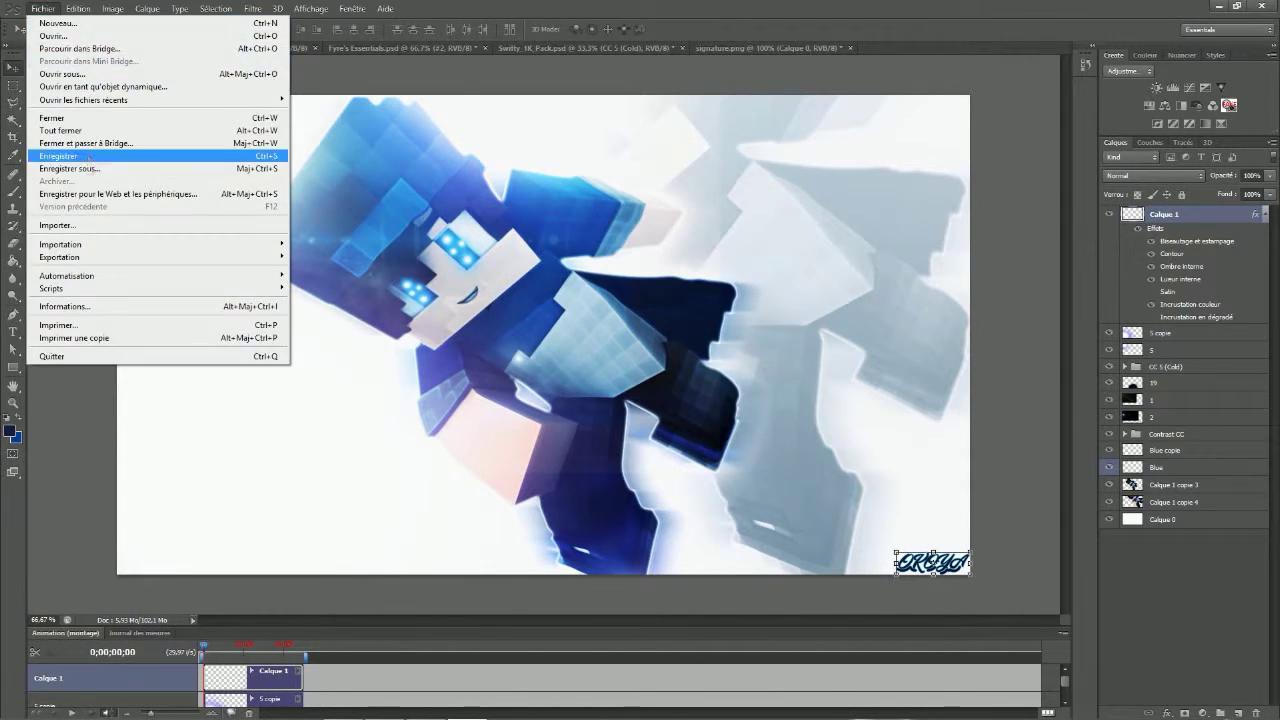
left_click(89, 158)
left_click(481, 236)
left_click_drag(821, 262, 821, 318)
double_click(558, 348)
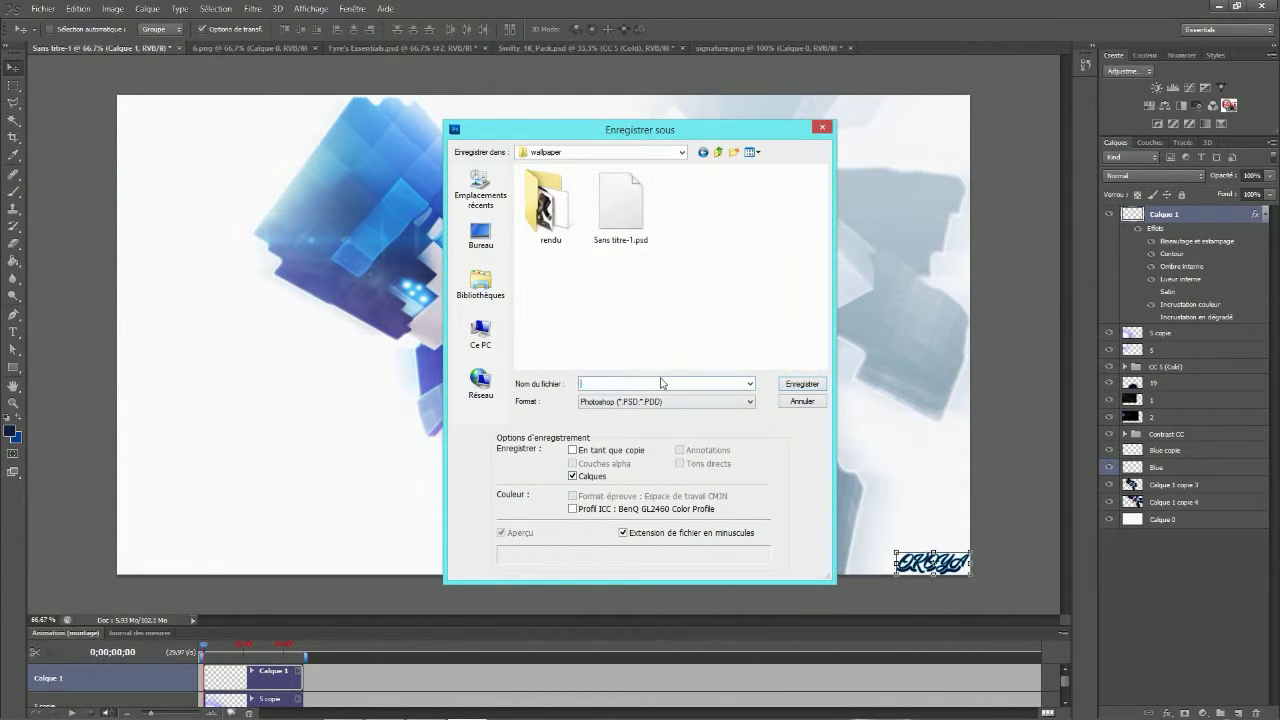
type("5")
left_click(661, 402)
left_click(652, 556)
left_click(802, 384)
left_click(686, 230)
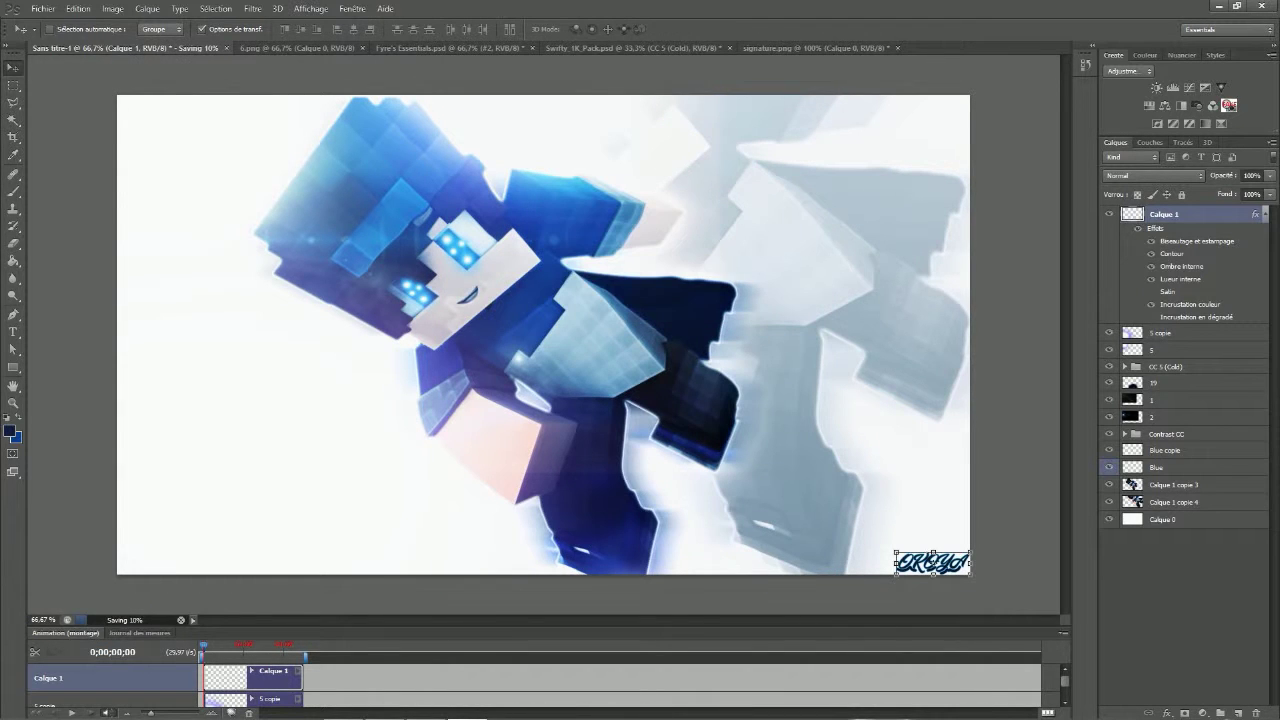